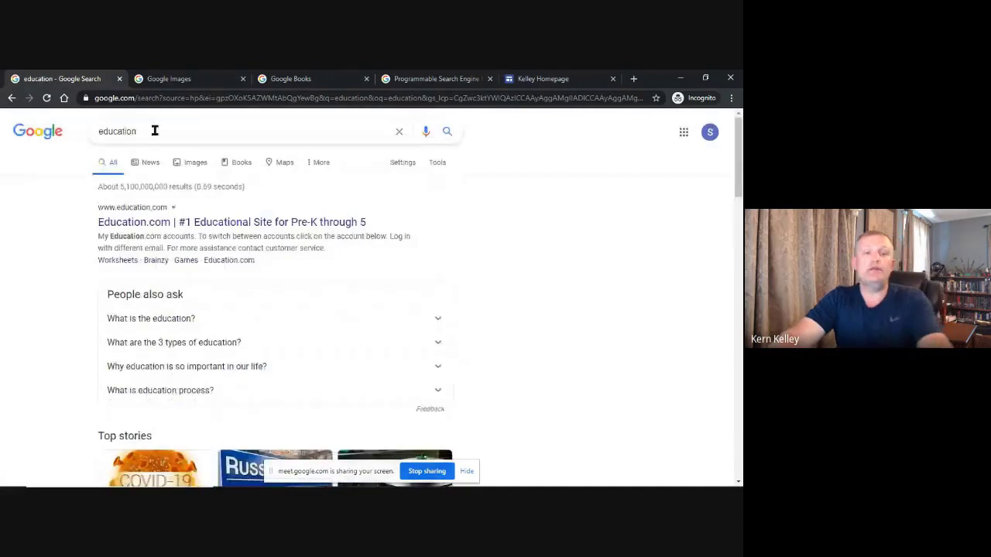
Search Google for "computer" and dismiss the location permission request.
{"action": "left_click", "coordinate": [154, 131]}
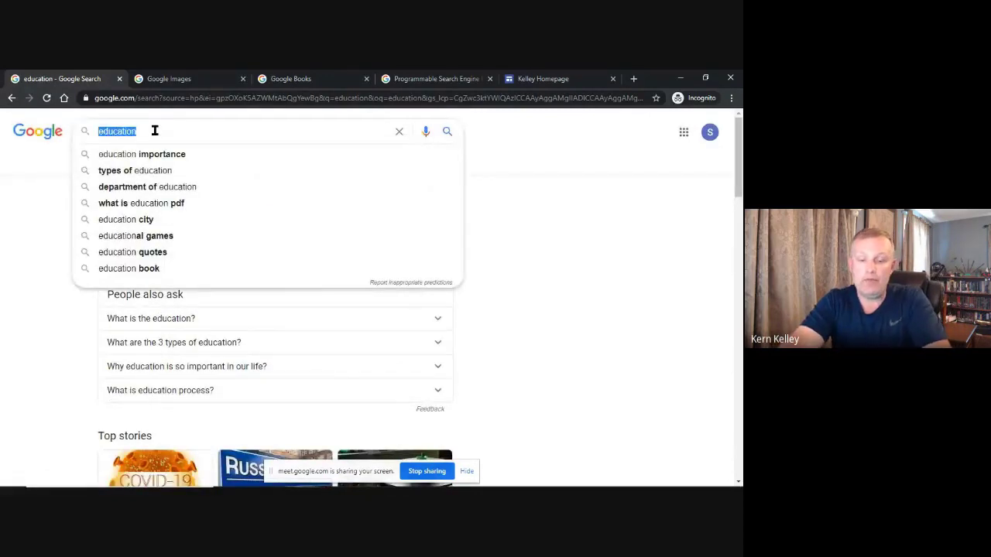
{"action": "type", "text": "computer"}
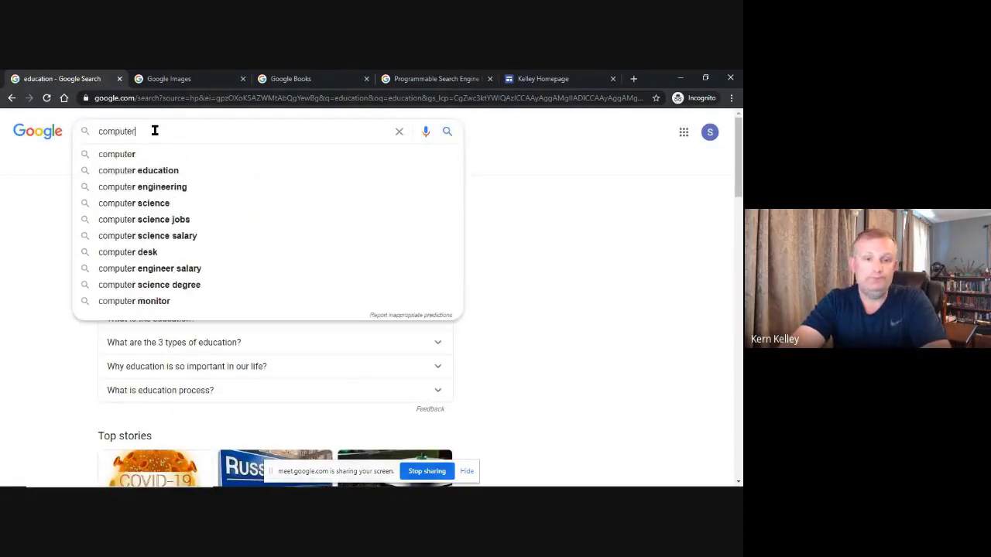
{"action": "key", "text": "Return"}
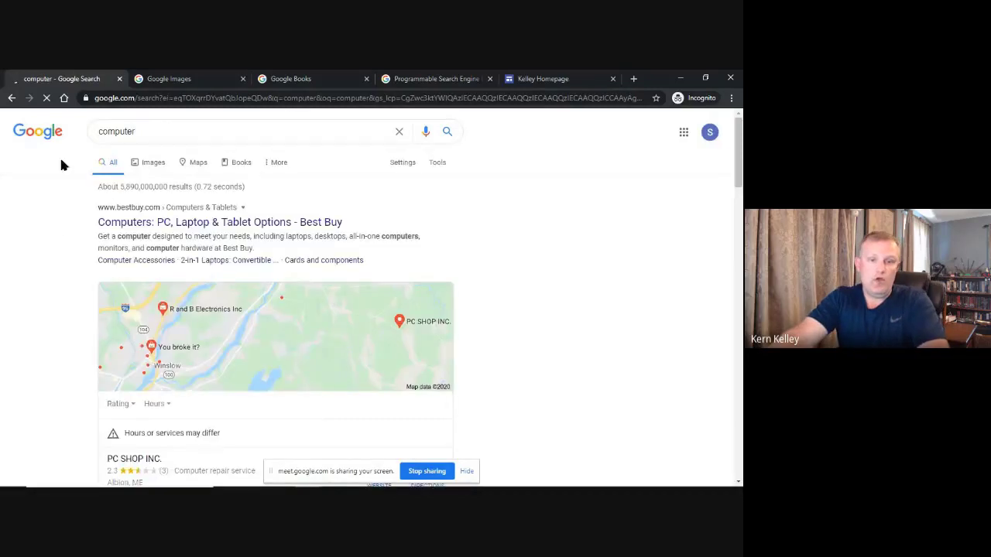
{"action": "scroll", "coordinate": [55, 237], "scroll_direction": "down", "scroll_amount": 5}
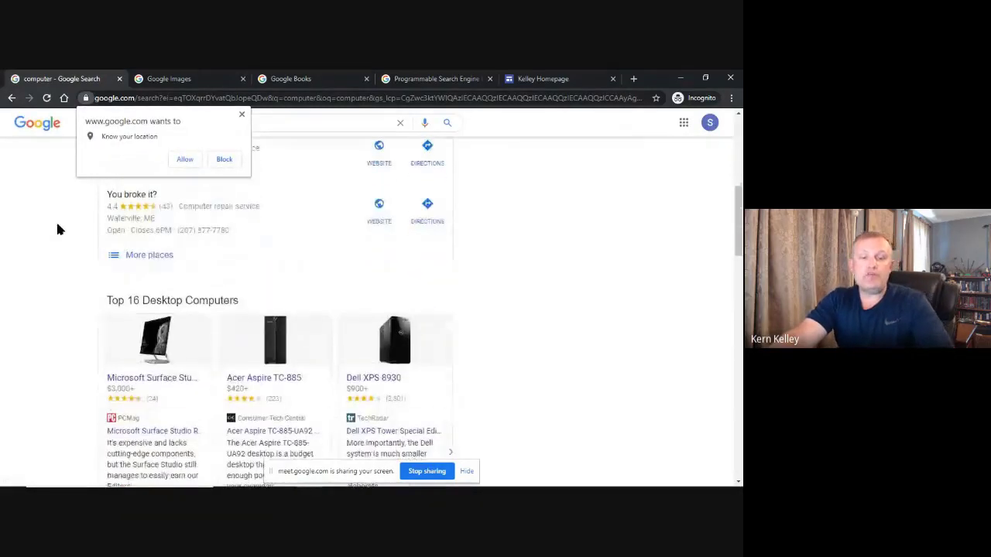
{"action": "left_click", "coordinate": [241, 114]}
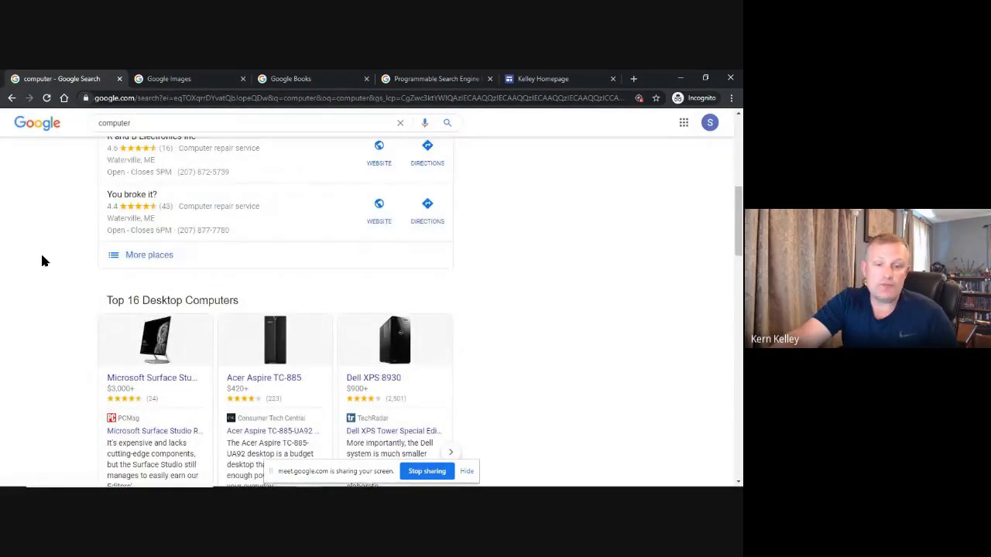
Examine the "computer" search results, including the local shops, desktop product listings, retailer links and related questions.
{"action": "scroll", "coordinate": [39, 256], "scroll_direction": "down", "scroll_amount": 2}
{"action": "scroll", "coordinate": [73, 256], "scroll_direction": "down", "scroll_amount": 1}
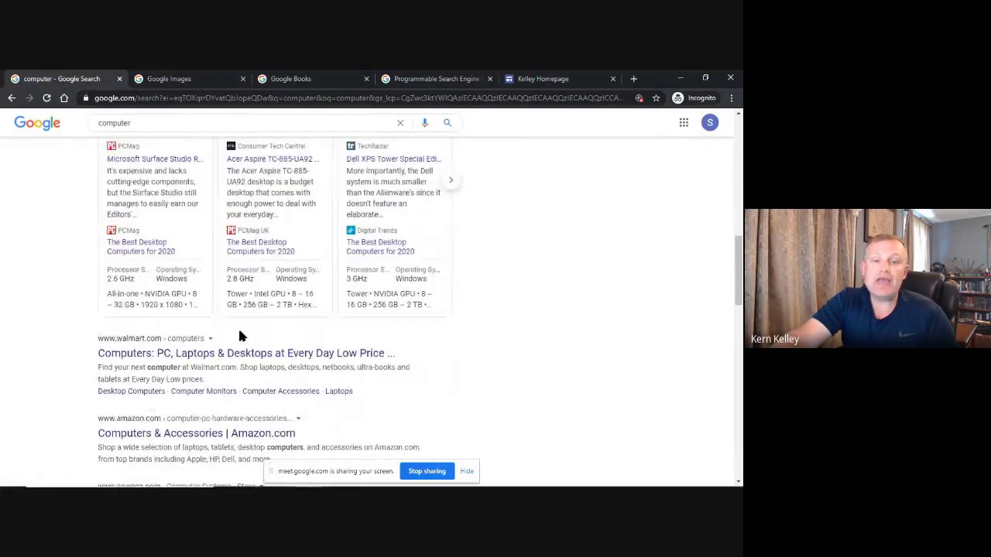
{"action": "scroll", "coordinate": [238, 329], "scroll_direction": "up", "scroll_amount": 4}
{"action": "scroll", "coordinate": [215, 352], "scroll_direction": "up", "scroll_amount": 4}
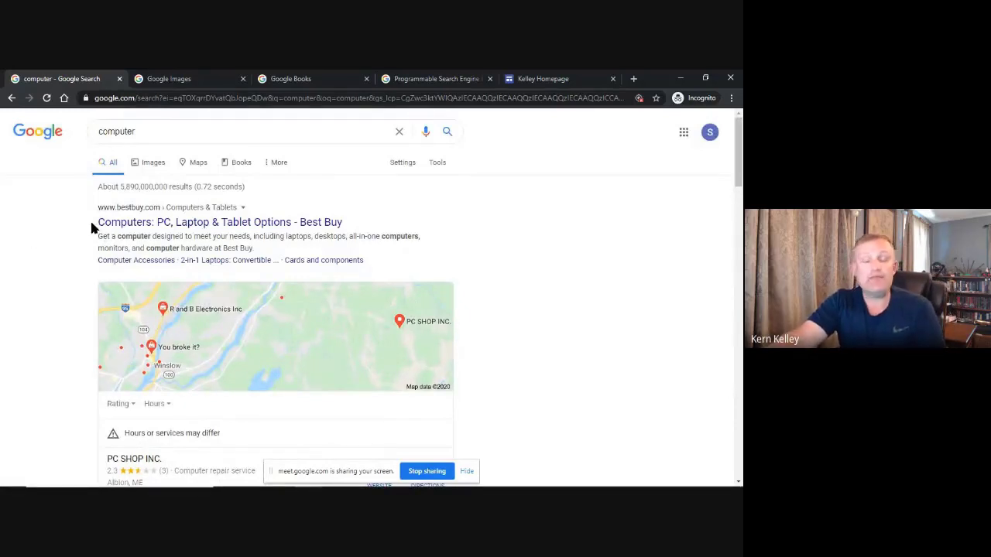
{"action": "scroll", "coordinate": [28, 387], "scroll_direction": "down", "scroll_amount": 2}
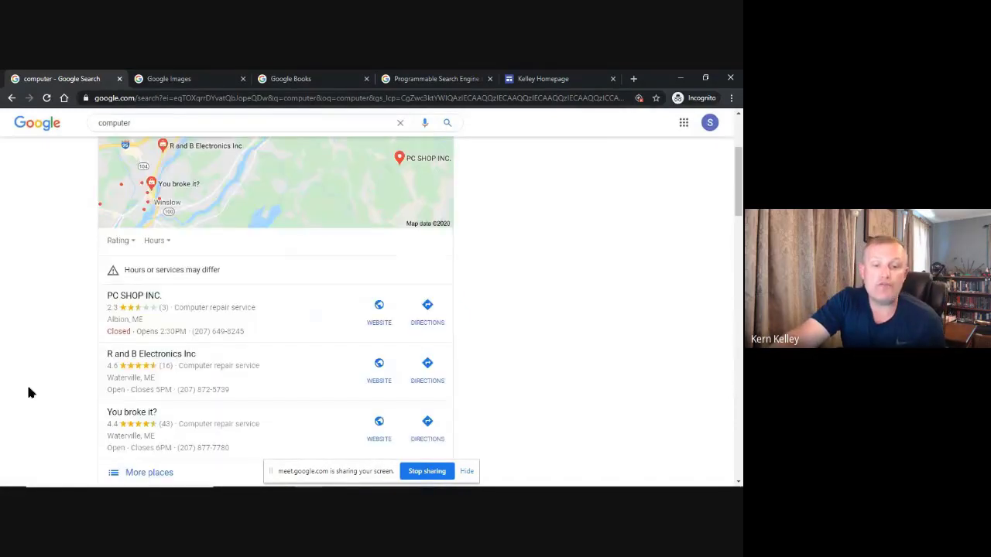
{"action": "scroll", "coordinate": [28, 393], "scroll_direction": "down", "scroll_amount": 3}
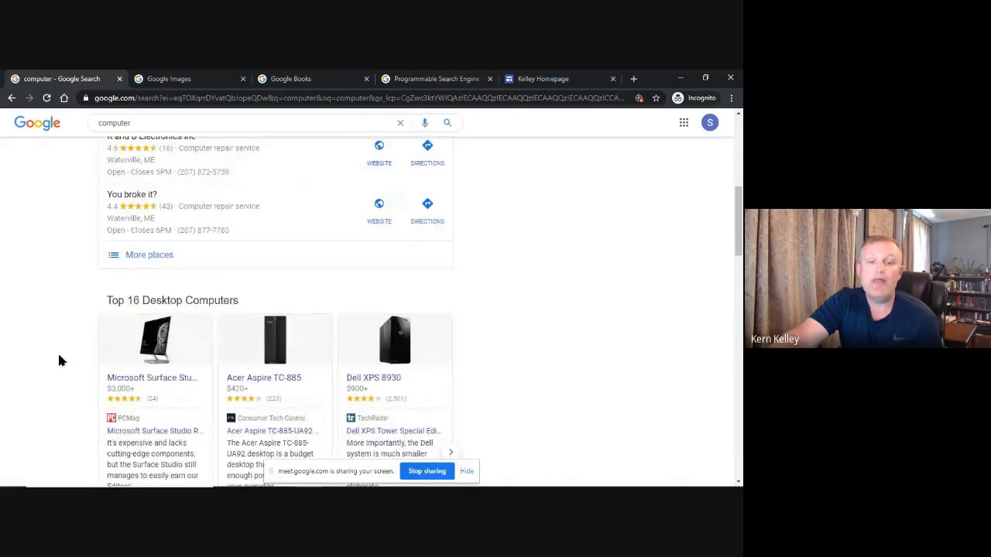
{"action": "scroll", "coordinate": [55, 332], "scroll_direction": "down", "scroll_amount": 2}
{"action": "scroll", "coordinate": [73, 311], "scroll_direction": "down", "scroll_amount": 2}
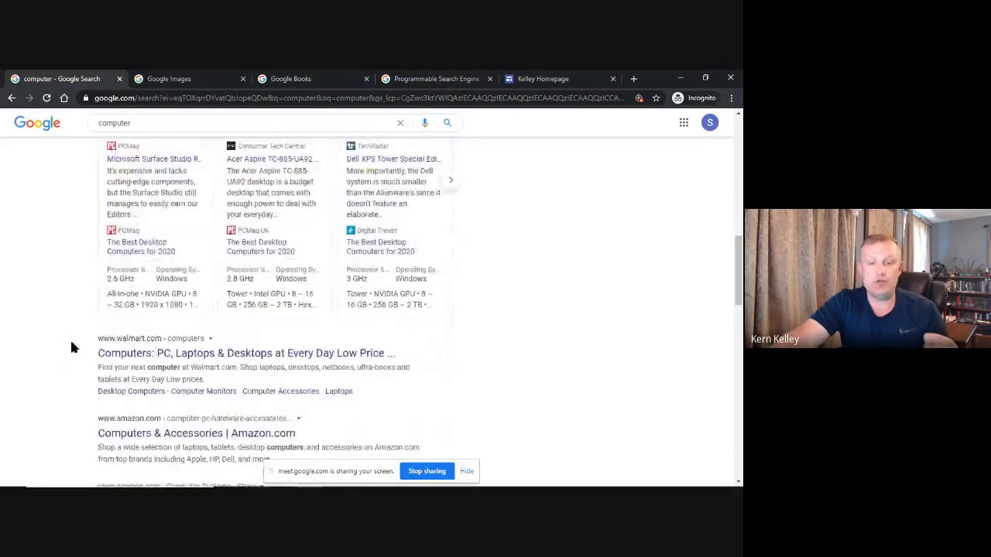
{"action": "scroll", "coordinate": [49, 352], "scroll_direction": "down", "scroll_amount": 2}
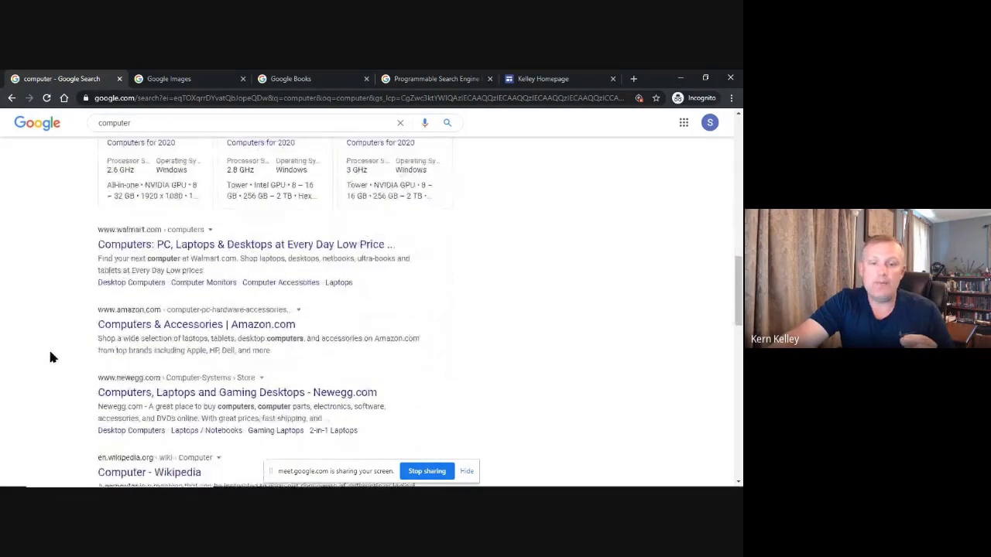
{"action": "scroll", "coordinate": [49, 357], "scroll_direction": "down", "scroll_amount": 2}
{"action": "scroll", "coordinate": [40, 345], "scroll_direction": "up", "scroll_amount": 1}
{"action": "scroll", "coordinate": [40, 345], "scroll_direction": "down", "scroll_amount": 3}
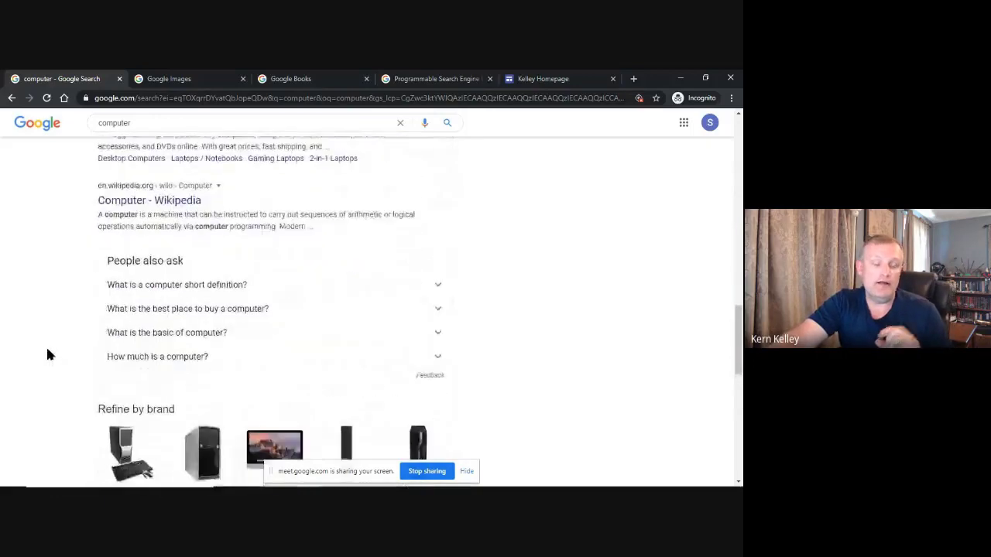
{"action": "scroll", "coordinate": [39, 335], "scroll_direction": "down", "scroll_amount": 2}
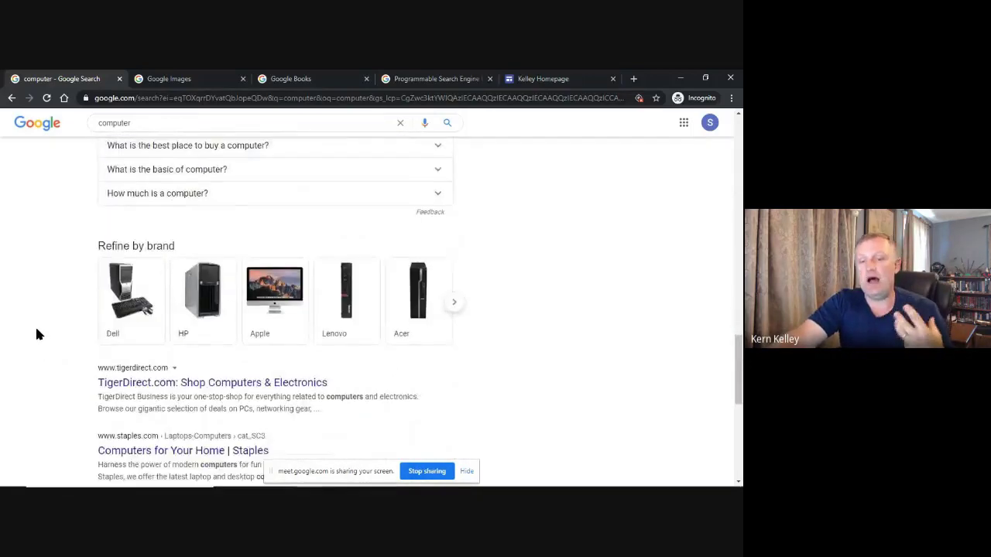
{"action": "scroll", "coordinate": [56, 337], "scroll_direction": "down", "scroll_amount": 2}
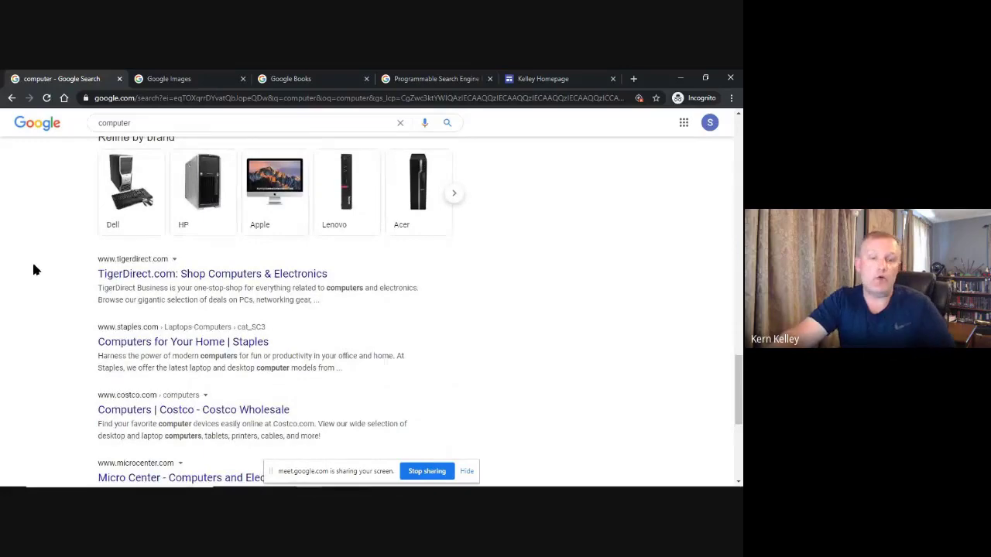
{"action": "scroll", "coordinate": [33, 268], "scroll_direction": "down", "scroll_amount": 1}
{"action": "scroll", "coordinate": [34, 267], "scroll_direction": "up", "scroll_amount": 8}
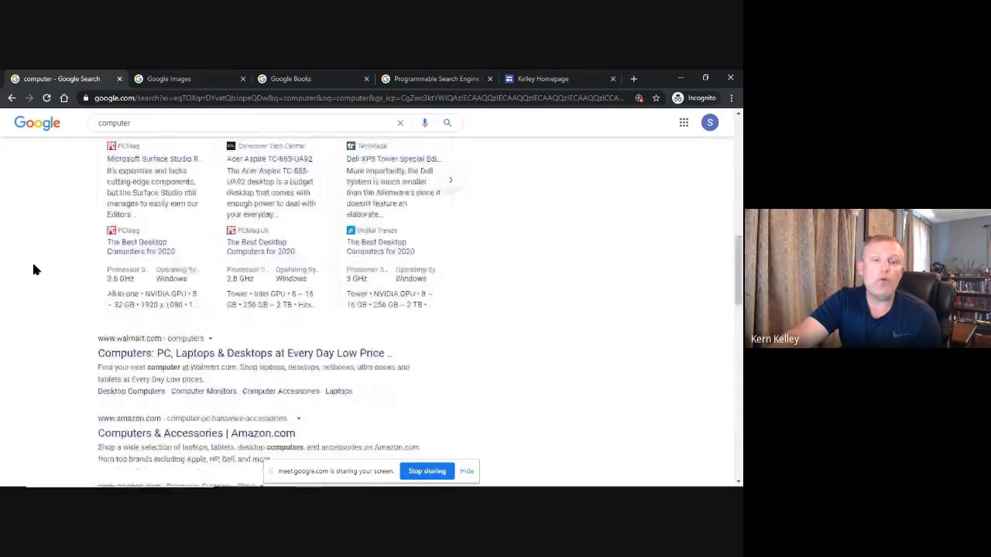
{"action": "scroll", "coordinate": [33, 267], "scroll_direction": "up", "scroll_amount": 5}
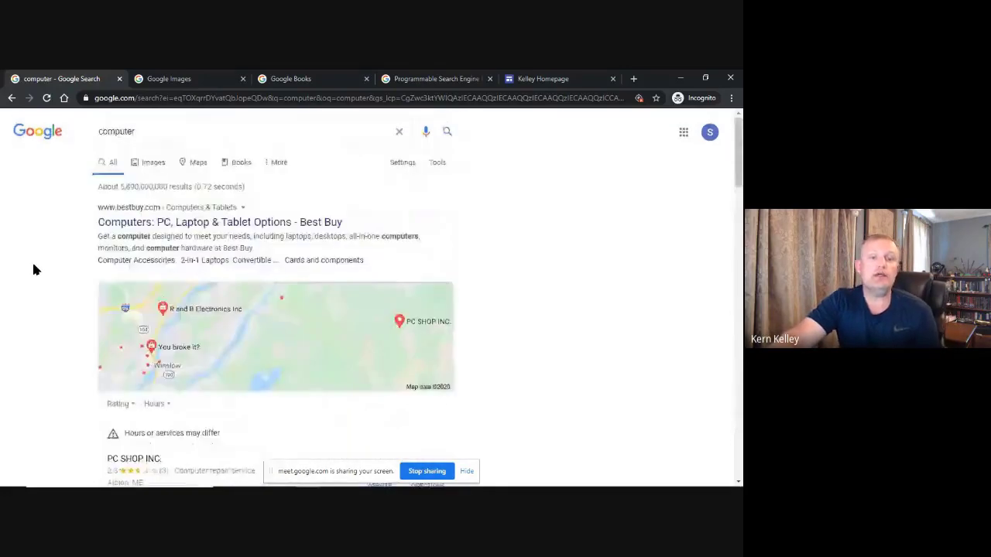
Search Google for "wirecutter" and open the "All Reviews, Blogs, and Lists by Wirecutter" result.
{"action": "double_click", "coordinate": [162, 130]}
{"action": "type", "text": "wi"}
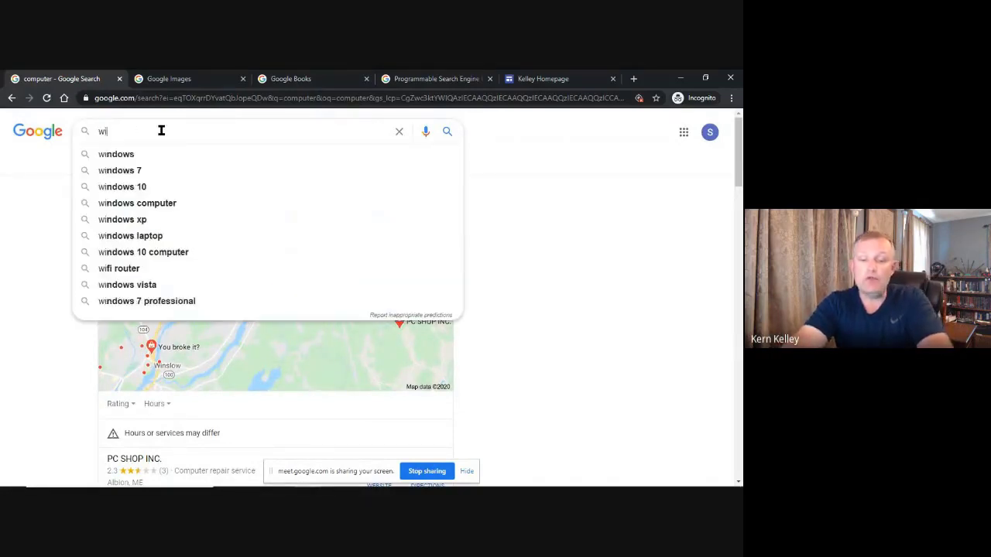
{"action": "type", "text": "recutter"}
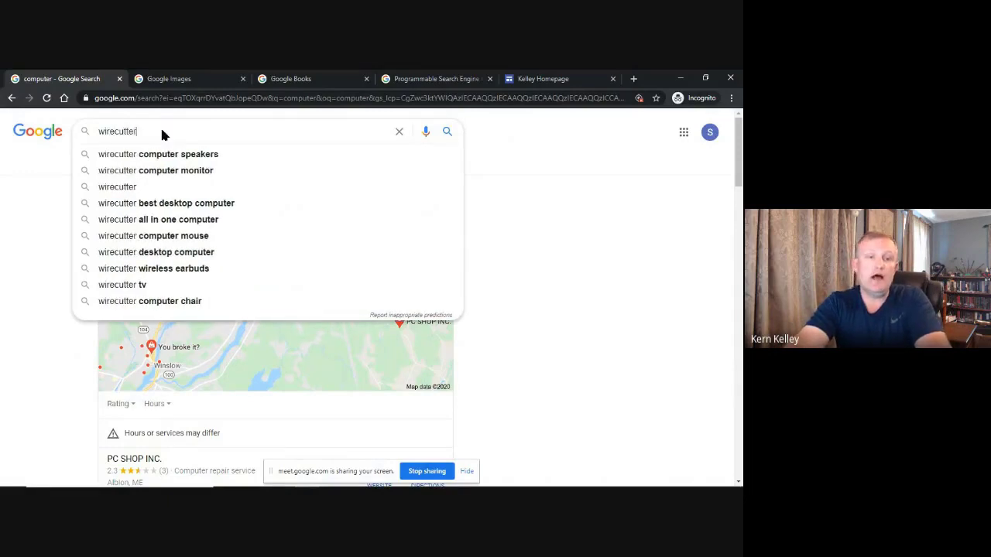
{"action": "key", "text": "Return"}
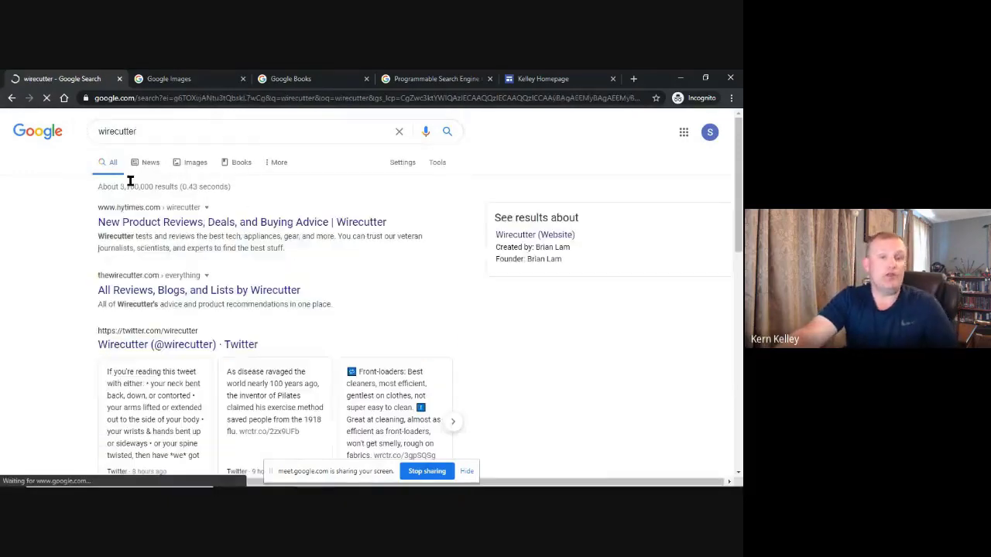
{"action": "left_click", "coordinate": [128, 294]}
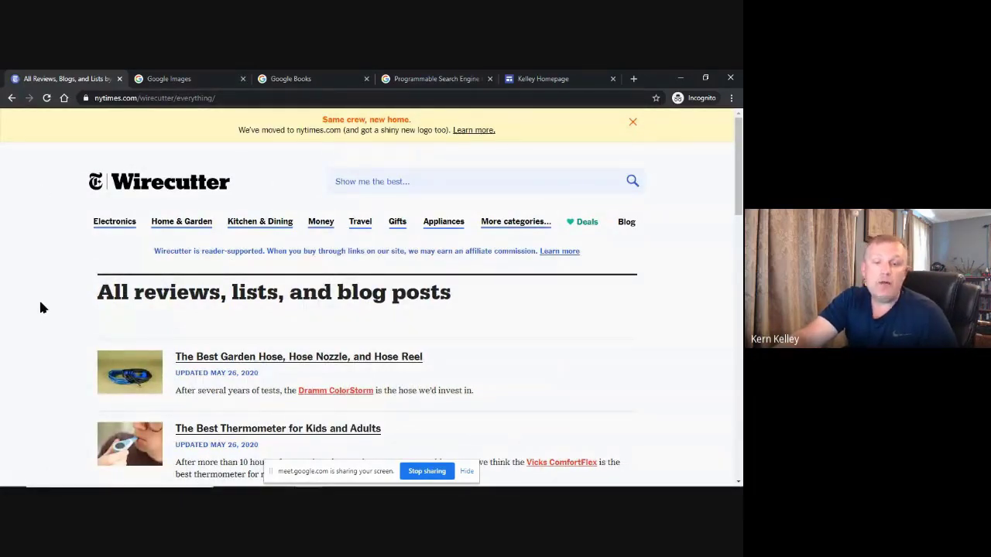
Open the review of the best garden hose, nozzle and reel, and follow its Dramm ColorStorm Premium Rubber Hose link.
{"action": "left_click", "coordinate": [309, 358]}
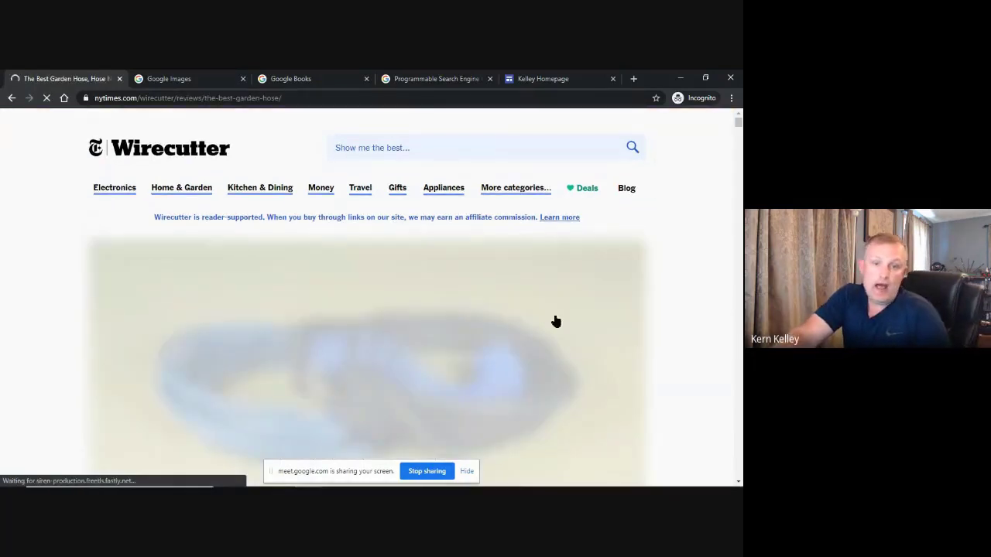
{"action": "scroll", "coordinate": [122, 335], "scroll_direction": "down", "scroll_amount": 8}
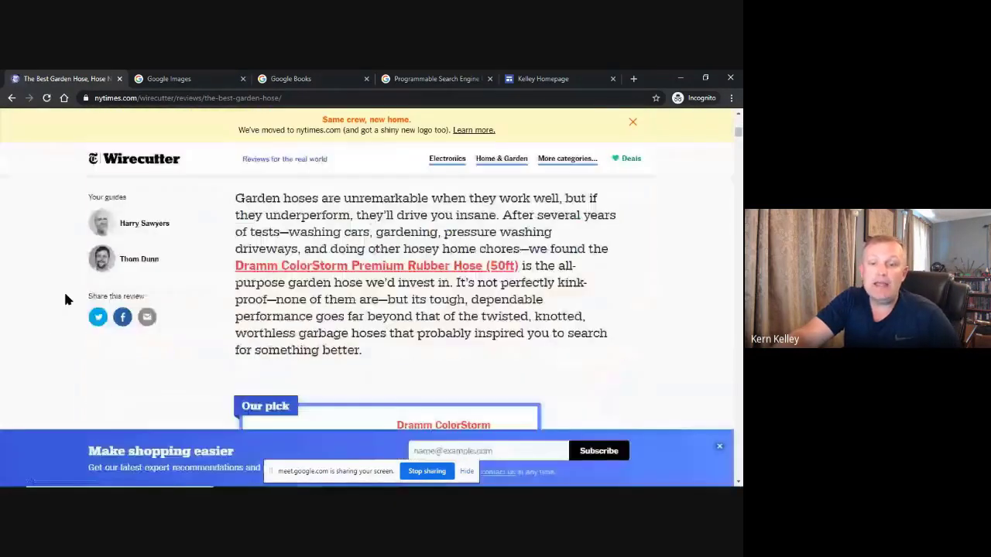
{"action": "left_click", "coordinate": [381, 269]}
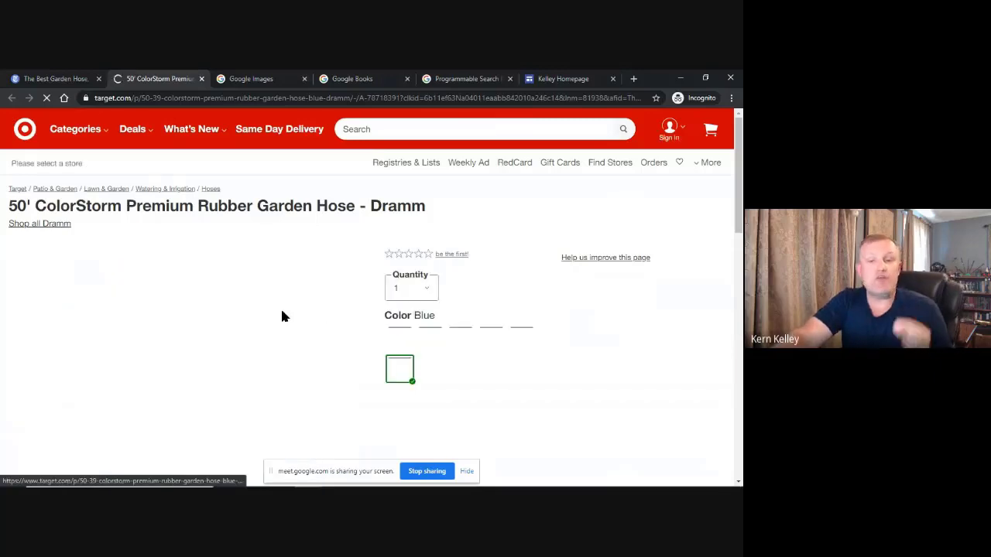
Close the Target product page and return to the Google home page.
{"action": "left_click", "coordinate": [201, 78]}
{"action": "left_click", "coordinate": [64, 97]}
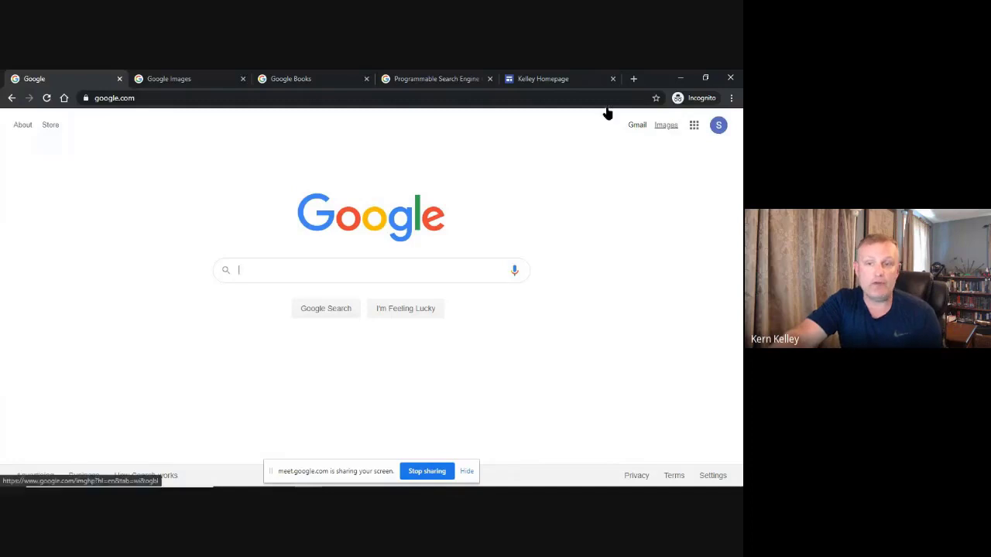
Search Google Images for "cats" and change the query to "cat".
{"action": "left_click", "coordinate": [186, 78]}
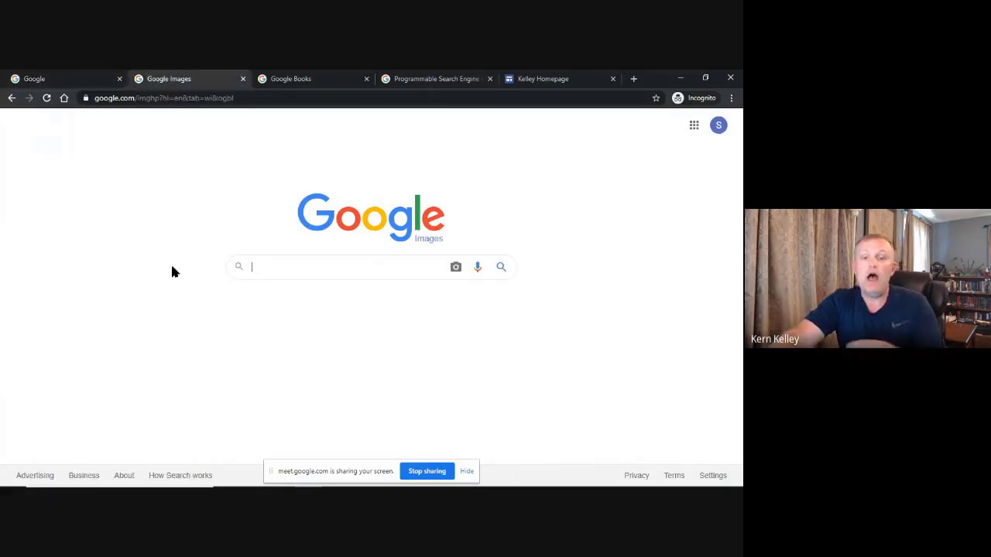
{"action": "type", "text": "a"}
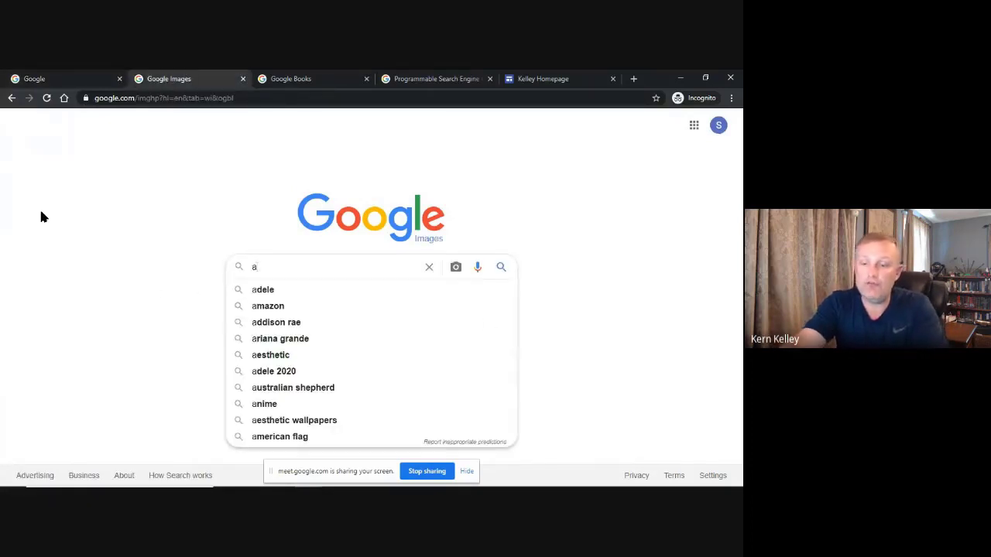
{"action": "key", "text": "BackSpace"}
{"action": "type", "text": "cats"}
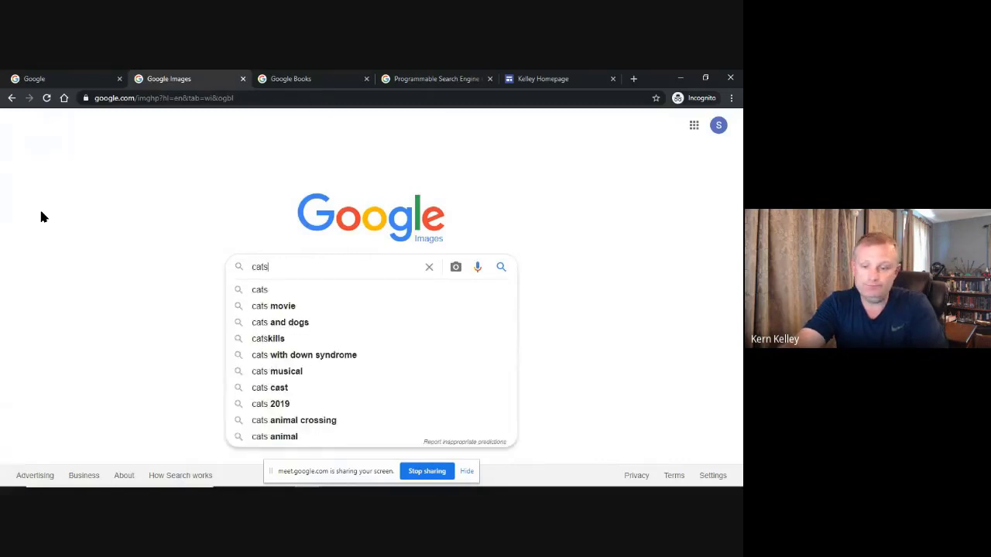
{"action": "key", "text": "Return"}
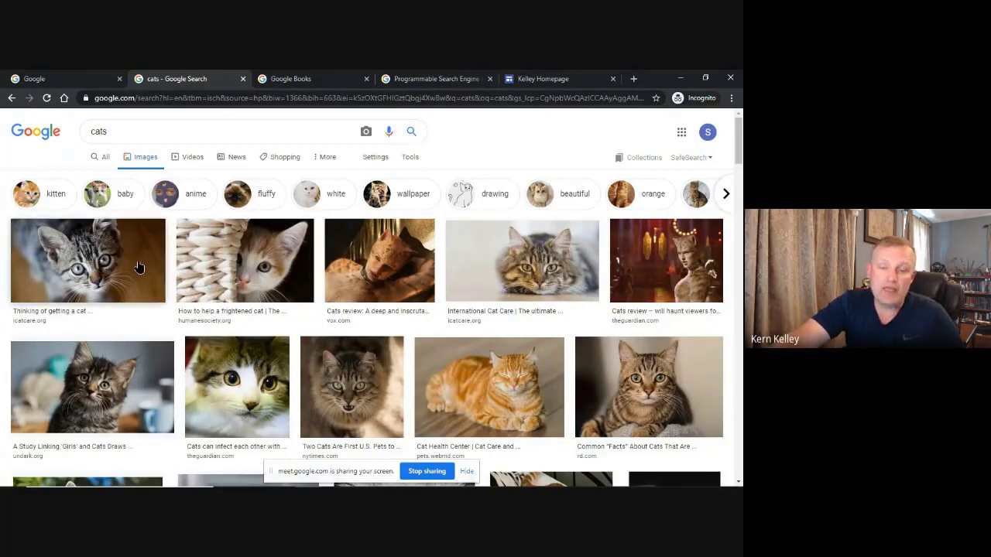
{"action": "left_click", "coordinate": [133, 130]}
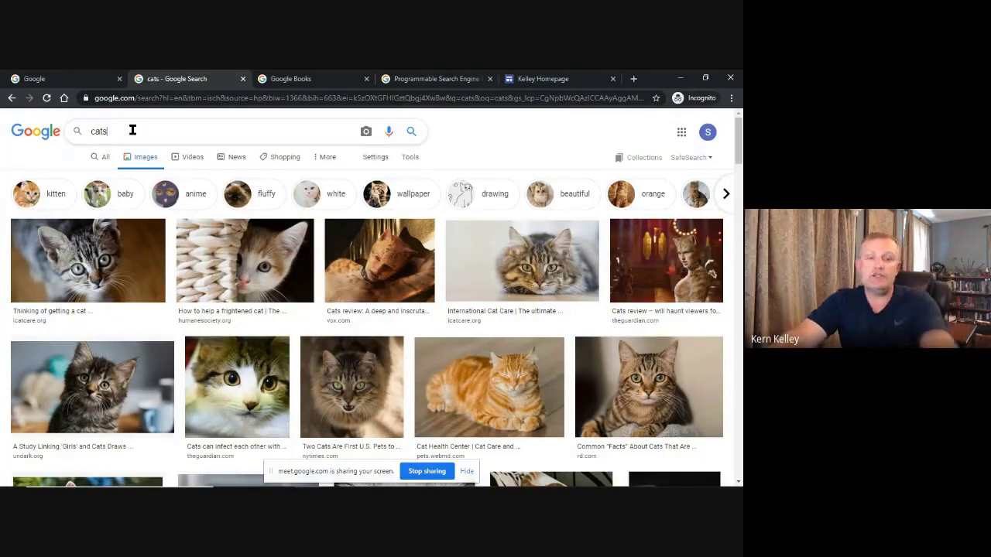
{"action": "key", "text": "Return"}
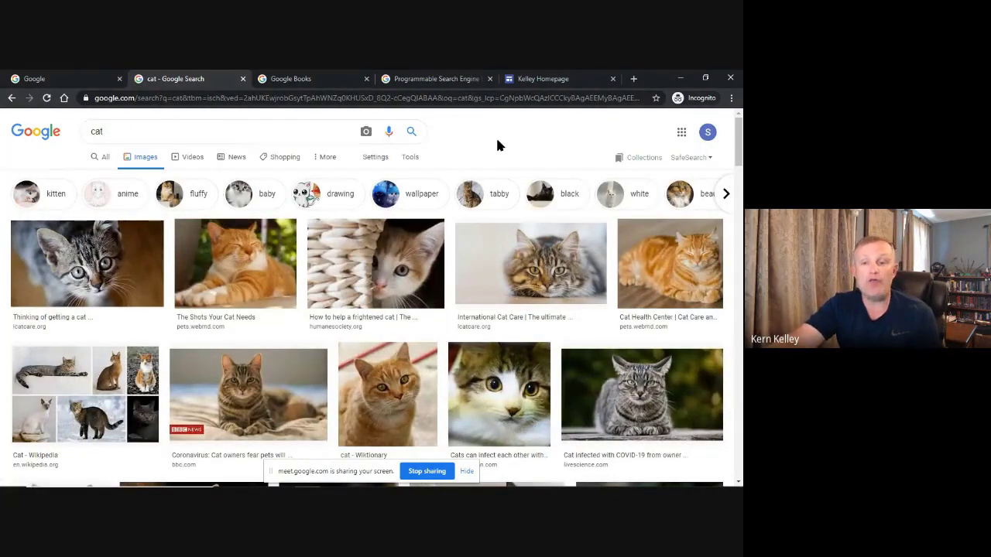
Filter the cat image results by transparent color and open the preview of the Cat Depot image.
{"action": "left_click", "coordinate": [414, 158]}
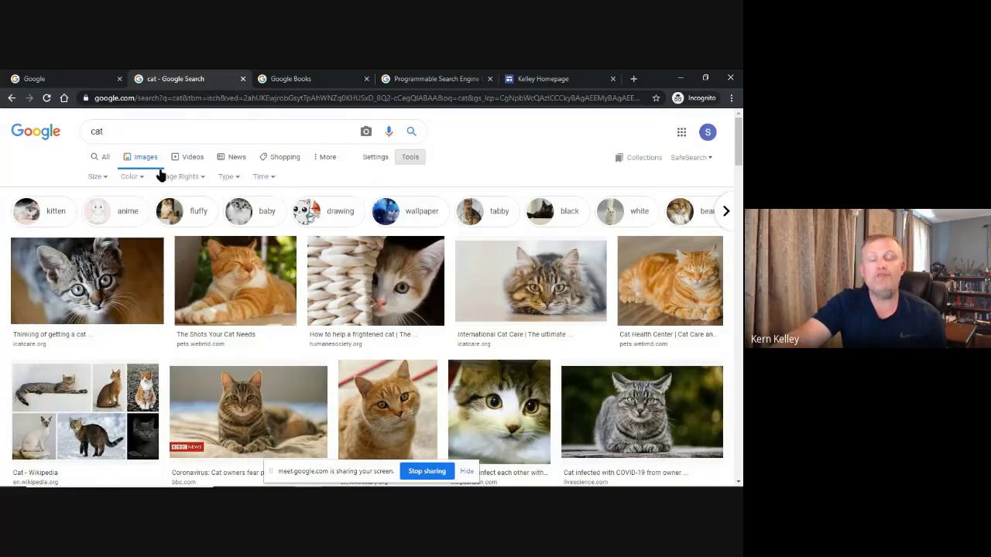
{"action": "left_click", "coordinate": [94, 178]}
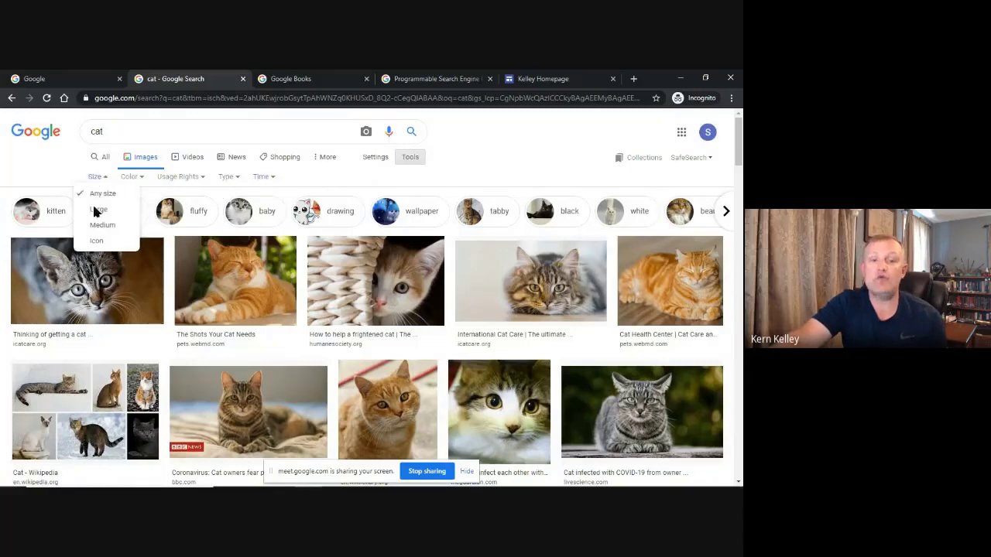
{"action": "left_click", "coordinate": [142, 177]}
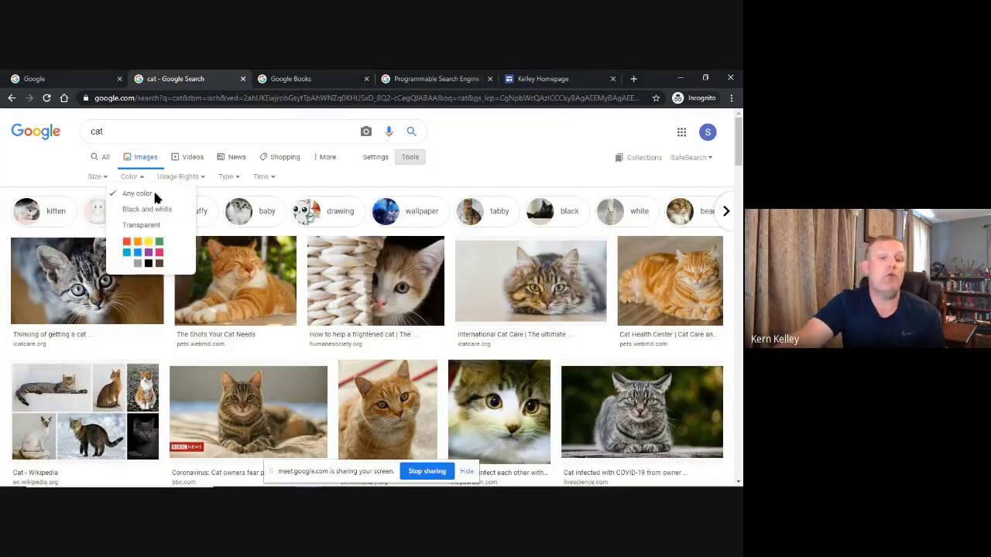
{"action": "left_click", "coordinate": [141, 225]}
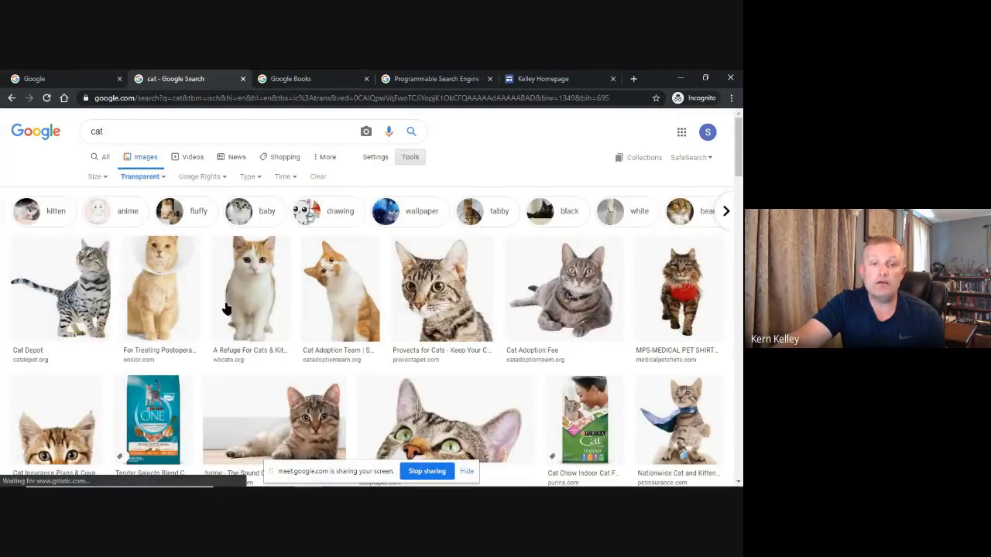
{"action": "left_click", "coordinate": [49, 293]}
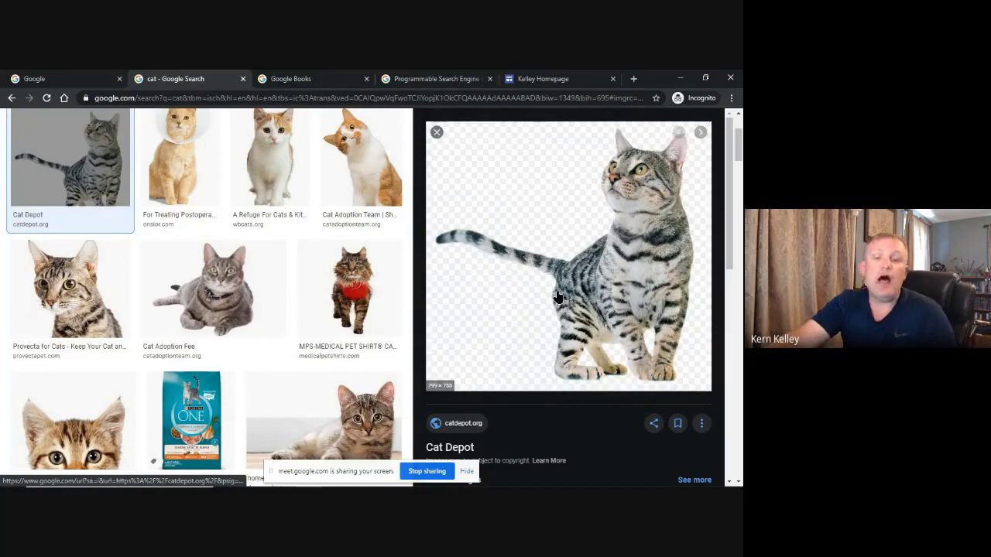
Reset the color filter of the cat image results from Transparent to Any color.
{"action": "scroll", "coordinate": [319, 332], "scroll_direction": "up", "scroll_amount": 3}
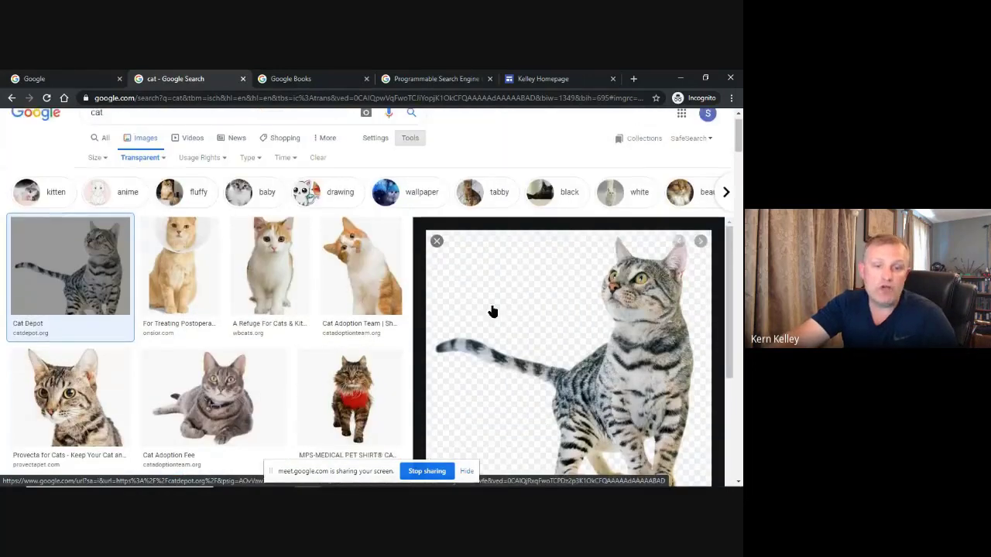
{"action": "scroll", "coordinate": [562, 328], "scroll_direction": "down", "scroll_amount": 2}
{"action": "scroll", "coordinate": [563, 328], "scroll_direction": "up", "scroll_amount": 2}
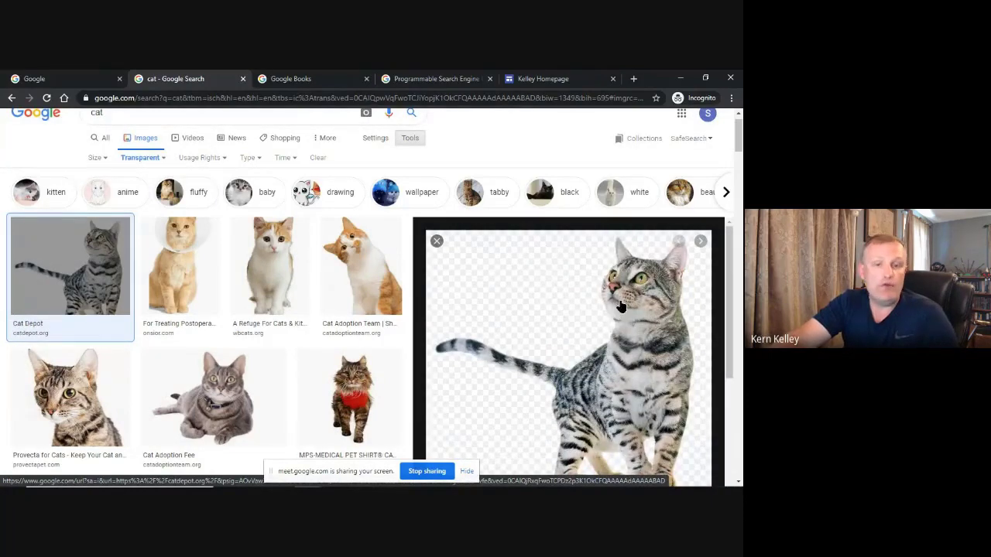
{"action": "left_click", "coordinate": [152, 159]}
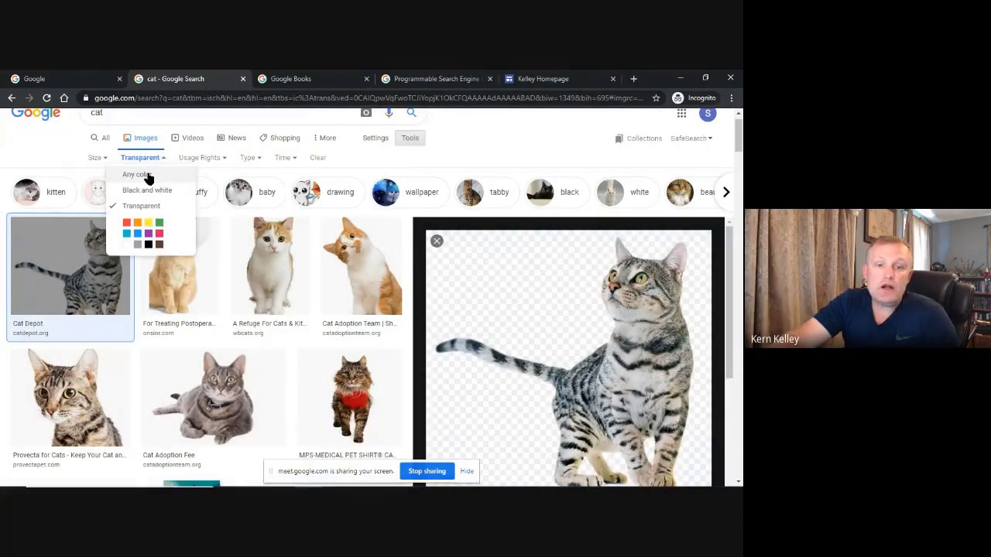
{"action": "left_click", "coordinate": [147, 175]}
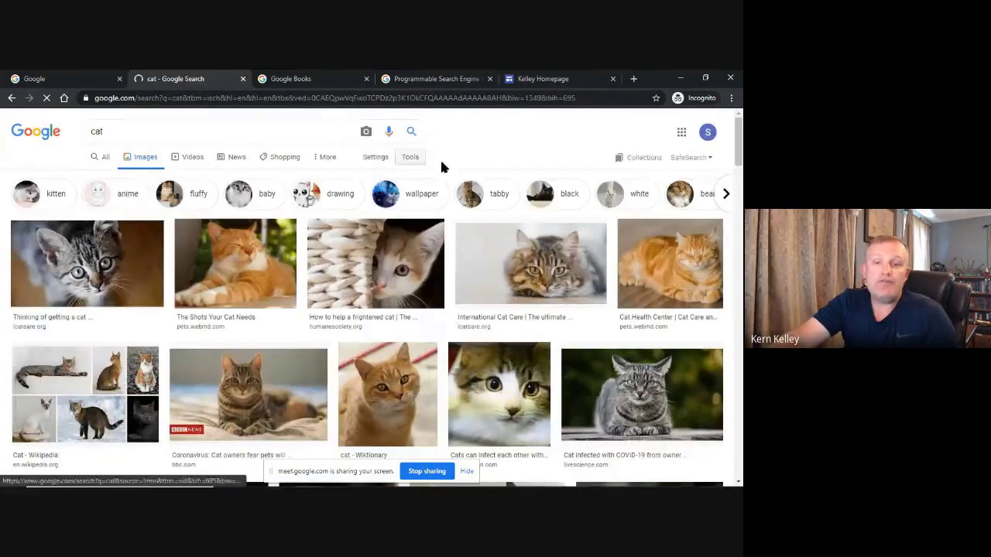
Show the search filters and limit the cat images to the usage rights option Labeled for Reuse.
{"action": "left_click", "coordinate": [411, 156]}
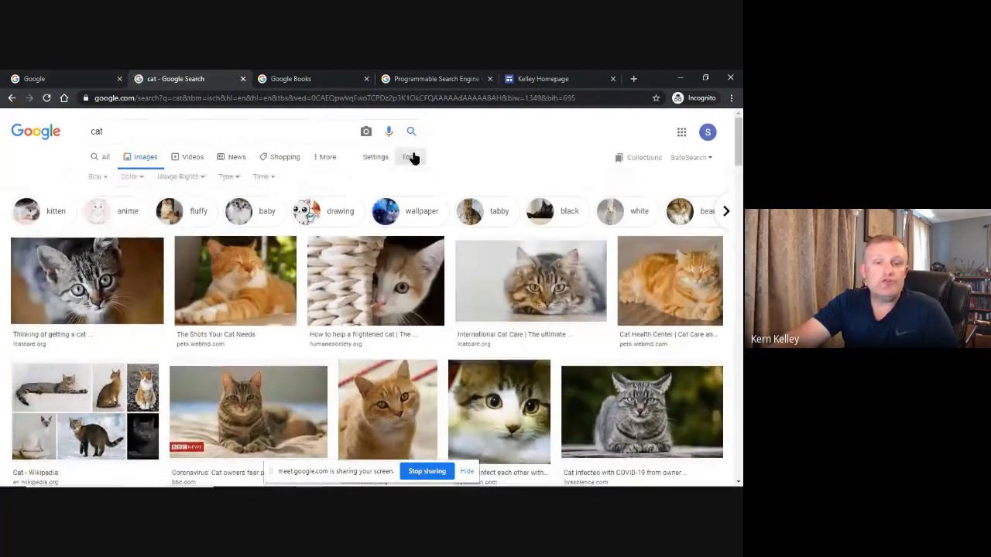
{"action": "left_click", "coordinate": [174, 178]}
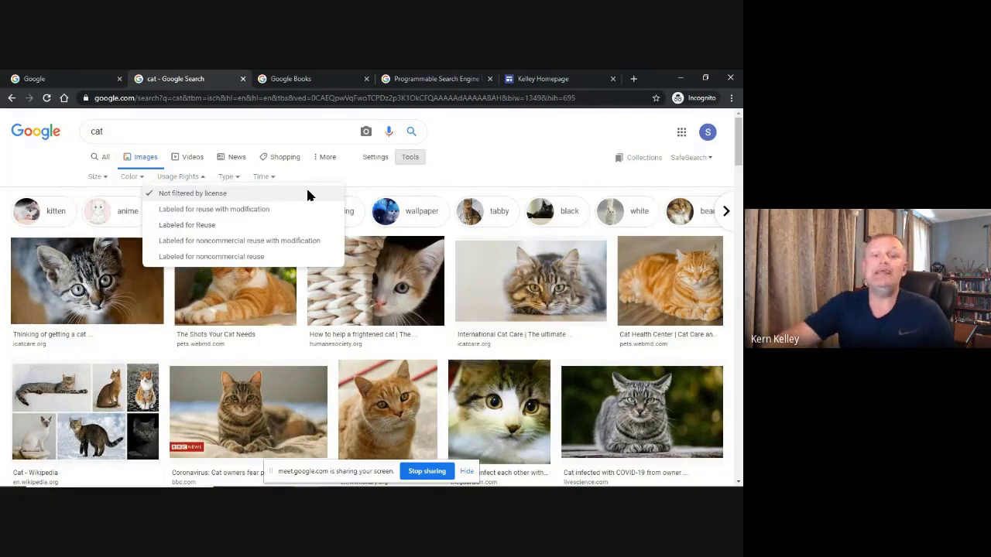
{"action": "left_click", "coordinate": [200, 225]}
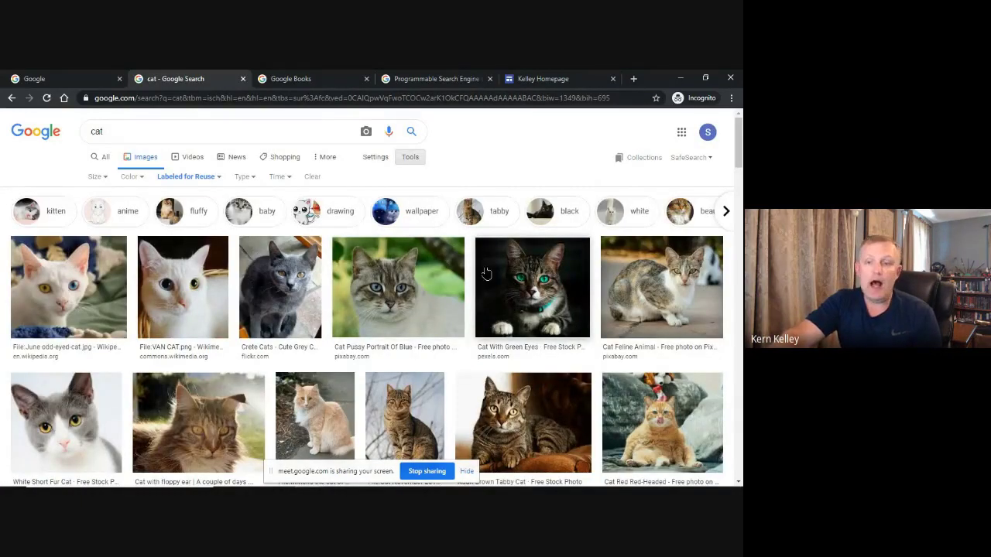
Change the usage rights to Labeled for noncommercial reuse with modification, and reset them to Not filtered by license.
{"action": "left_click", "coordinate": [195, 177]}
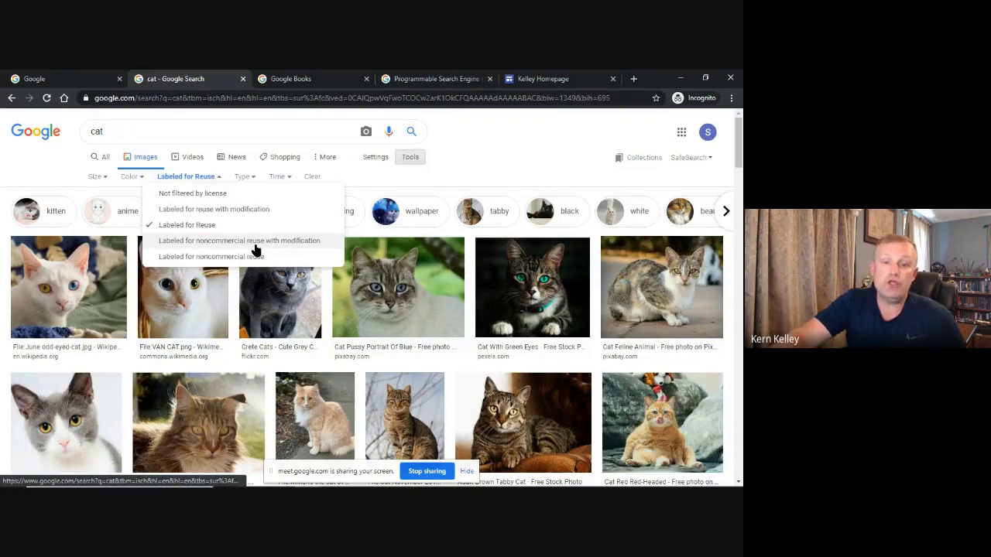
{"action": "left_click", "coordinate": [306, 245]}
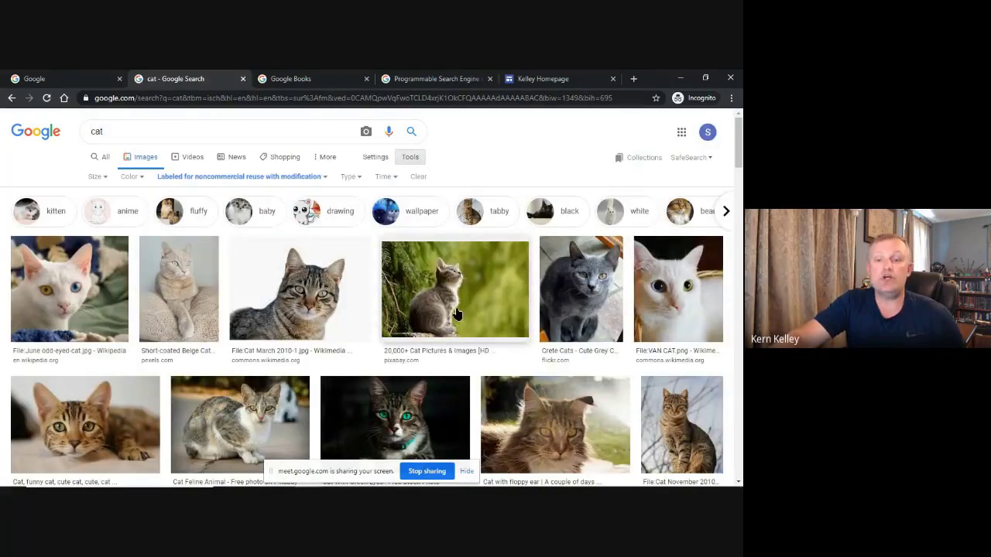
{"action": "left_click", "coordinate": [230, 178]}
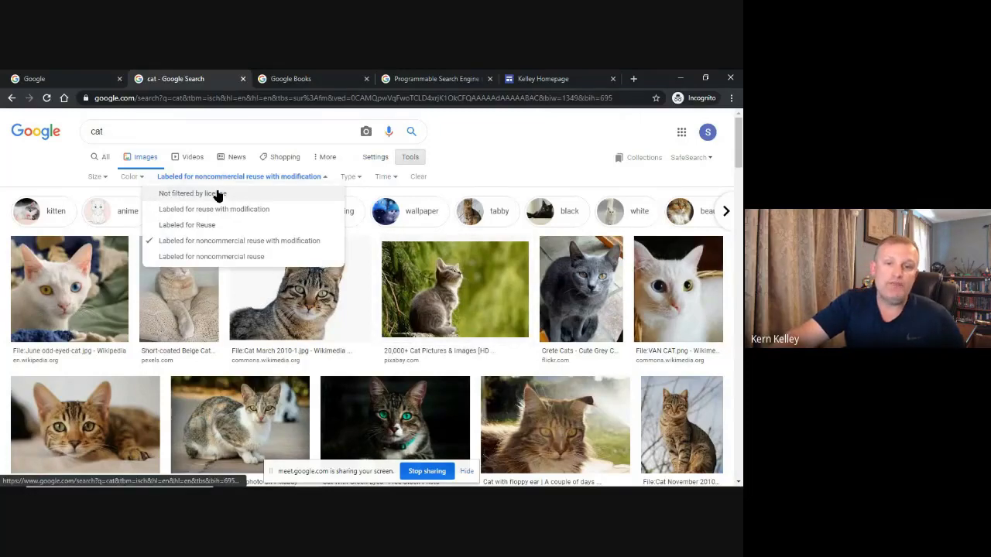
{"action": "left_click", "coordinate": [218, 196]}
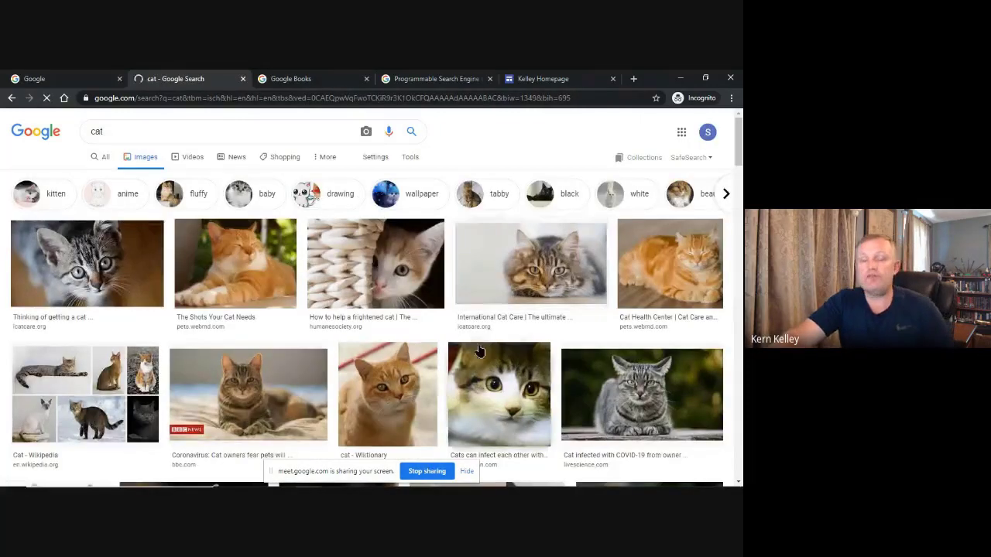
Search Google in the first browser tab for "creative commons get creative video".
{"action": "left_click", "coordinate": [55, 78]}
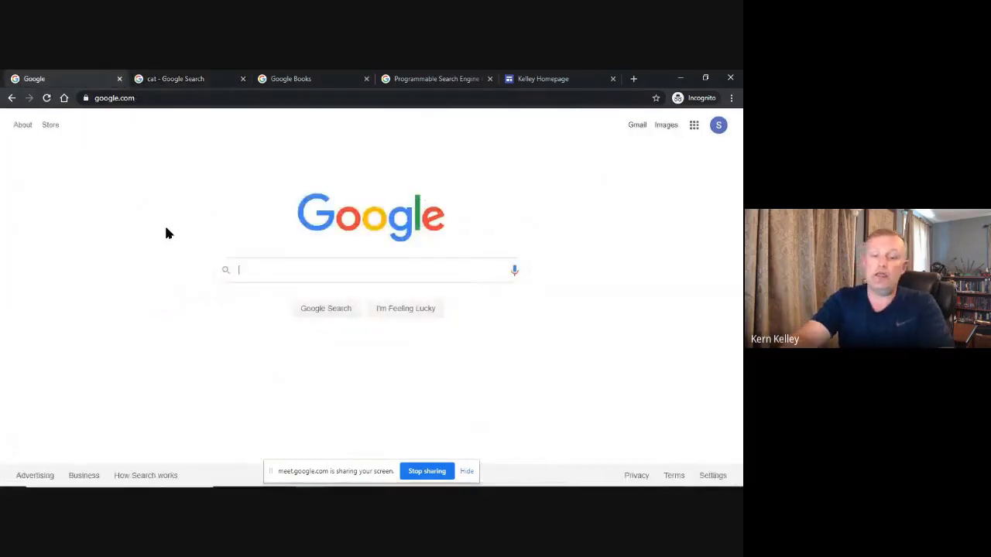
{"action": "type", "text": "get "}
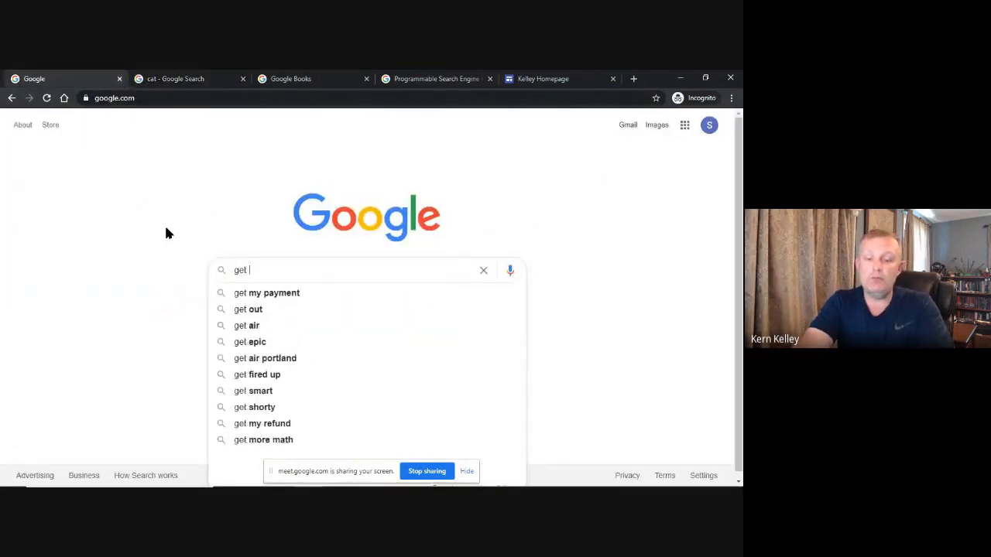
{"action": "type", "text": "creative v"}
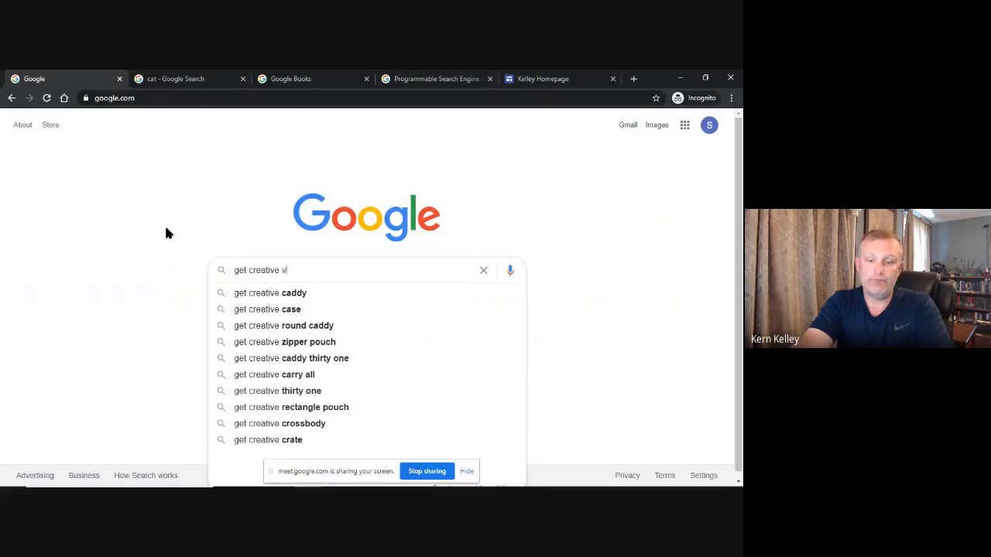
{"action": "type", "text": "ideo"}
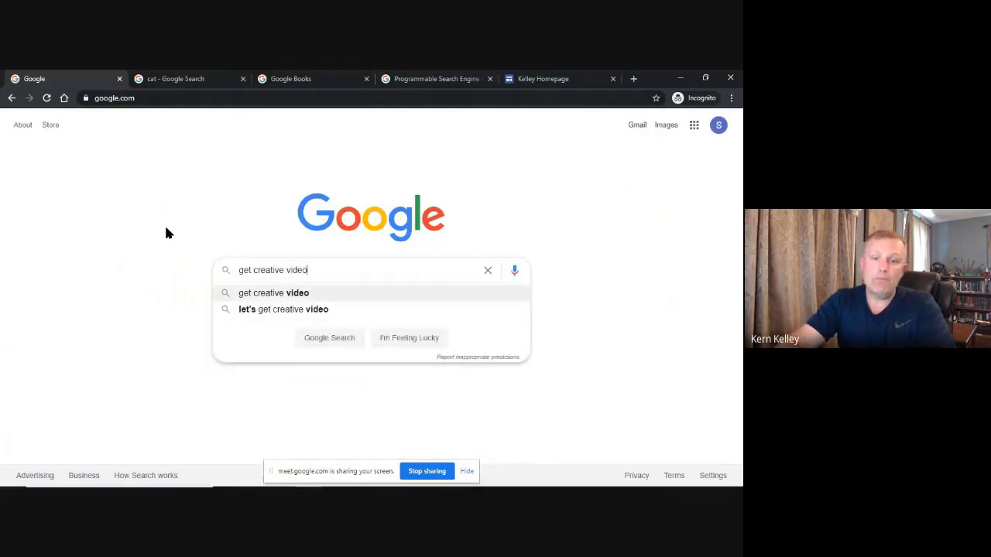
{"action": "key", "text": "Home"}
{"action": "type", "text": "crea"}
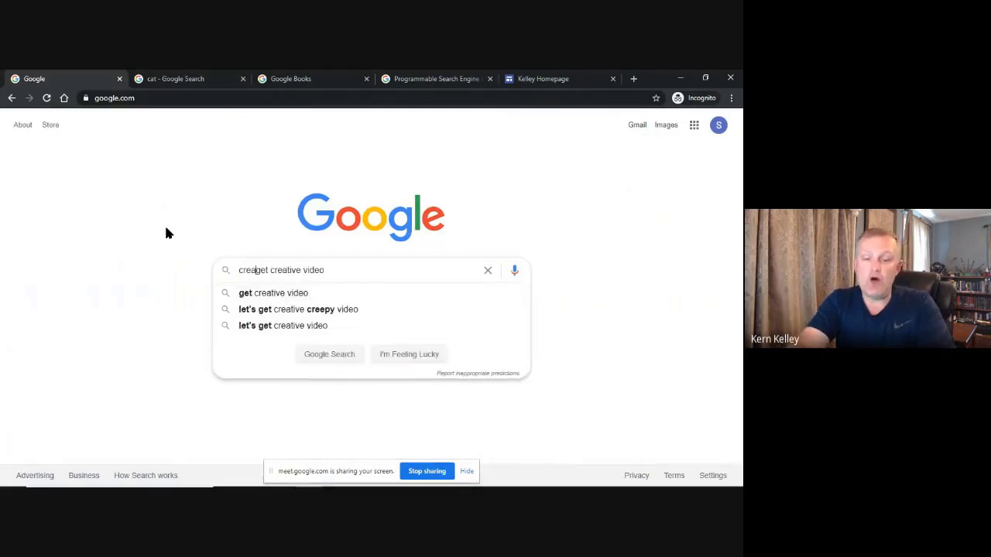
{"action": "type", "text": "tive com"}
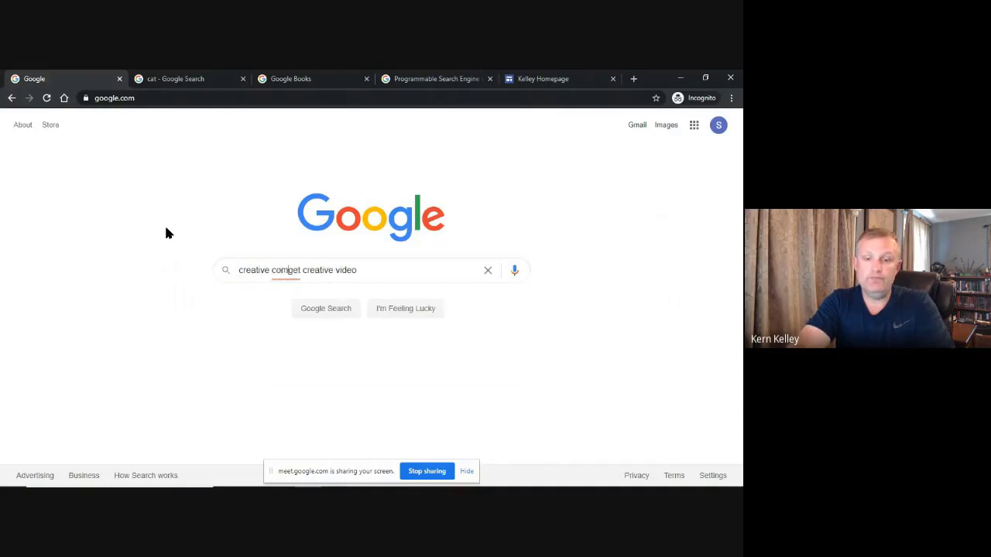
{"action": "type", "text": "mons"}
{"action": "key", "text": "Return"}
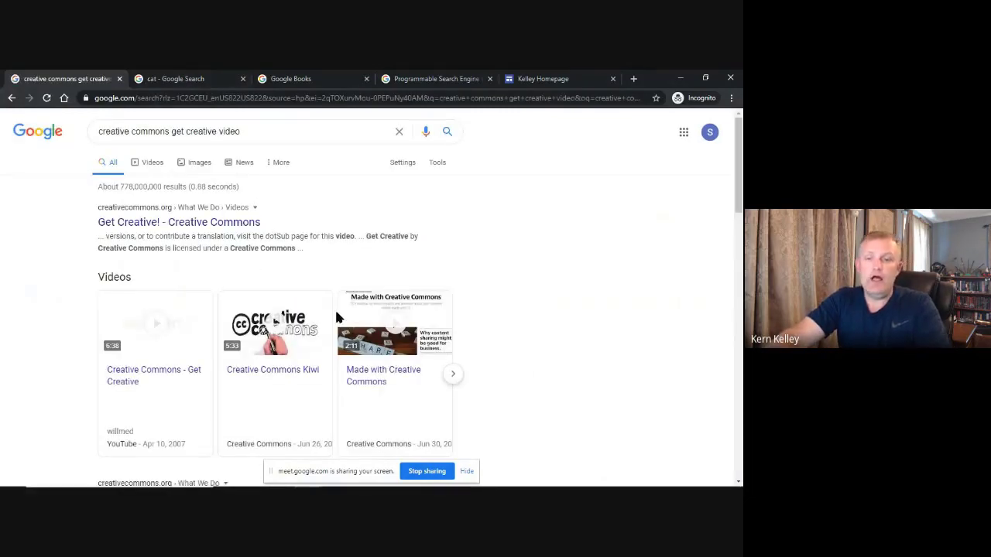
Look over the search results and open the Get Creative! page on creativecommons.org.
{"action": "scroll", "coordinate": [266, 268], "scroll_direction": "down", "scroll_amount": 3}
{"action": "scroll", "coordinate": [266, 268], "scroll_direction": "up", "scroll_amount": 3}
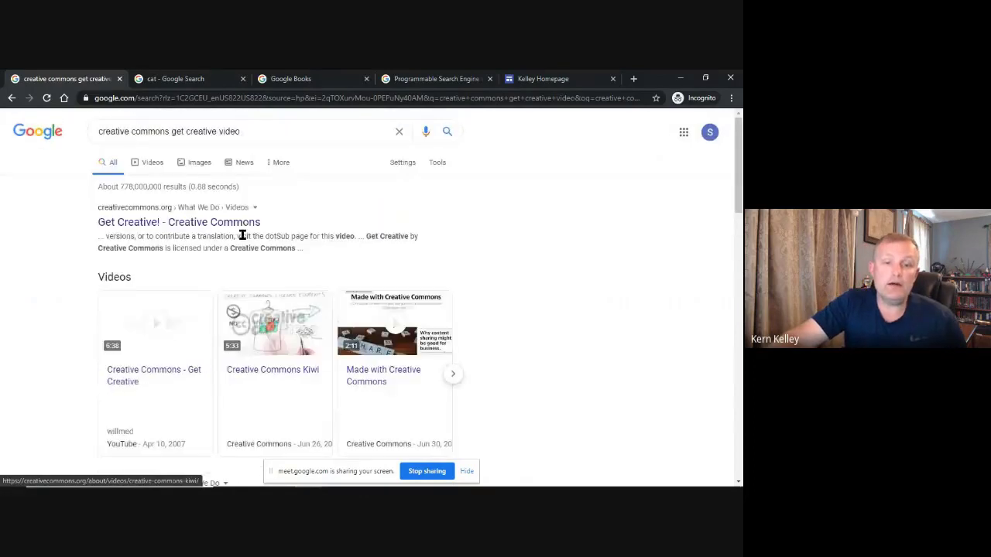
{"action": "left_click", "coordinate": [181, 225]}
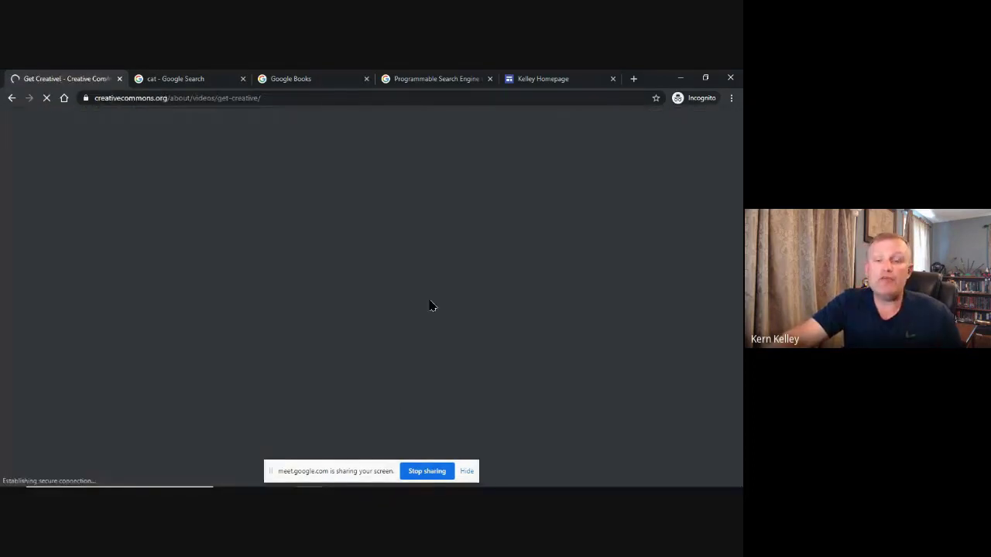
Skip ahead in the Get Creative! video to about 2:21 and return to the Google home page.
{"action": "scroll", "coordinate": [492, 244], "scroll_direction": "down", "scroll_amount": 3}
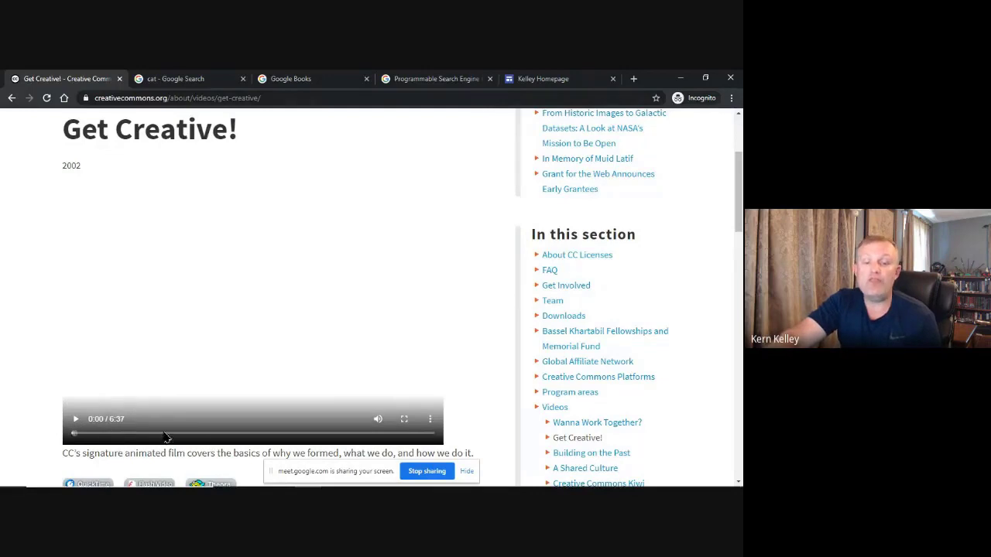
{"action": "left_click", "coordinate": [111, 433]}
{"action": "left_click", "coordinate": [113, 435]}
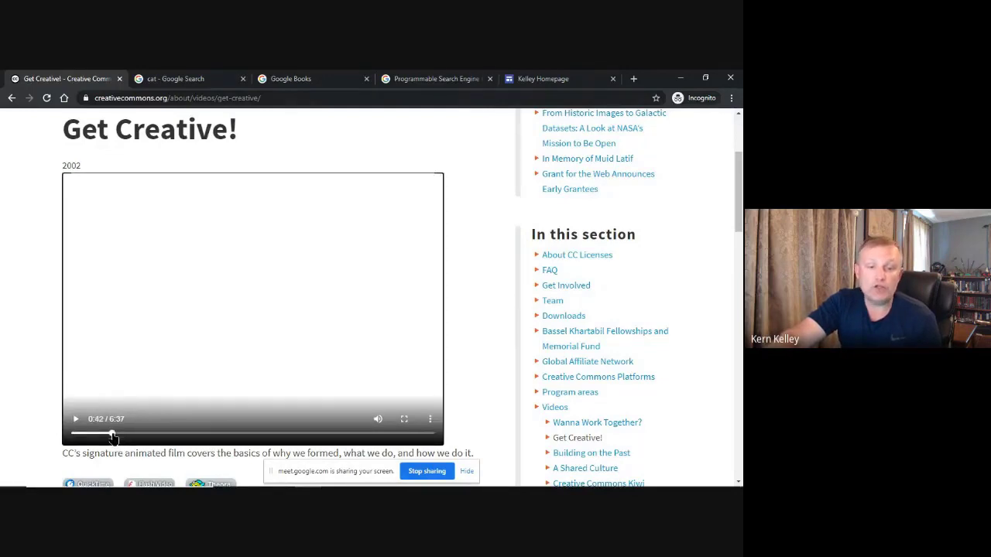
{"action": "left_click_drag", "start_coordinate": [120, 437], "coordinate": [152, 435]}
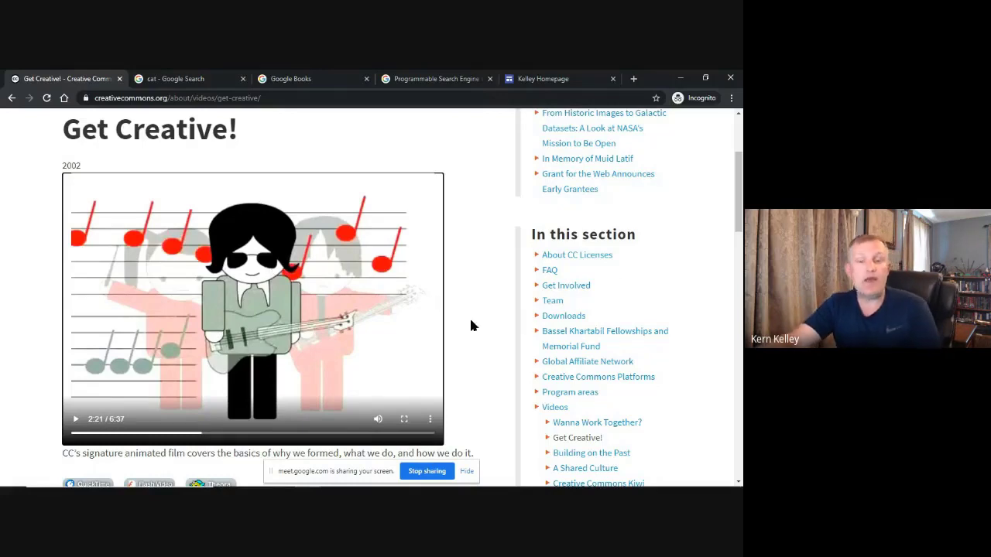
{"action": "left_click", "coordinate": [65, 98]}
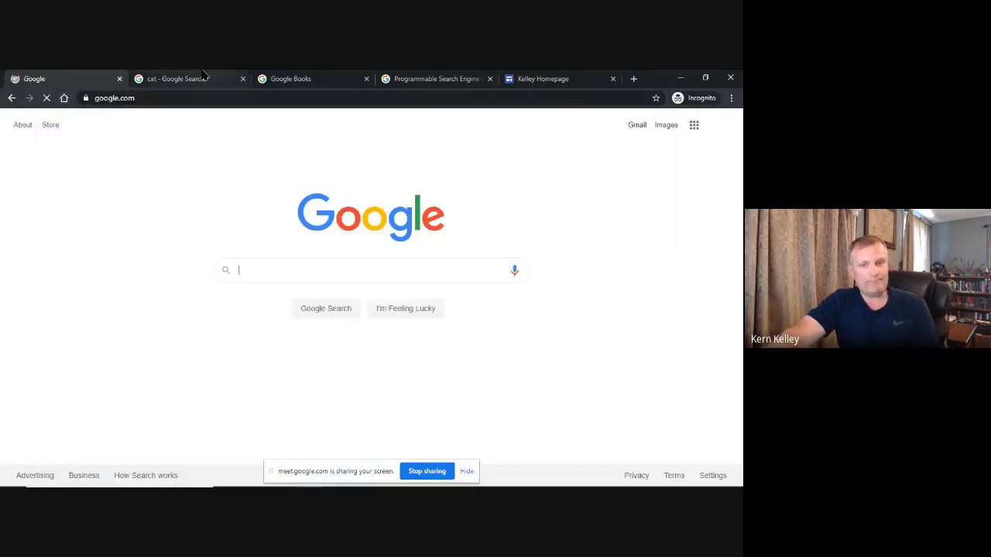
Go back to the cat image results and filter them by type as Clip Art, followed by Line Drawing.
{"action": "left_click", "coordinate": [202, 73]}
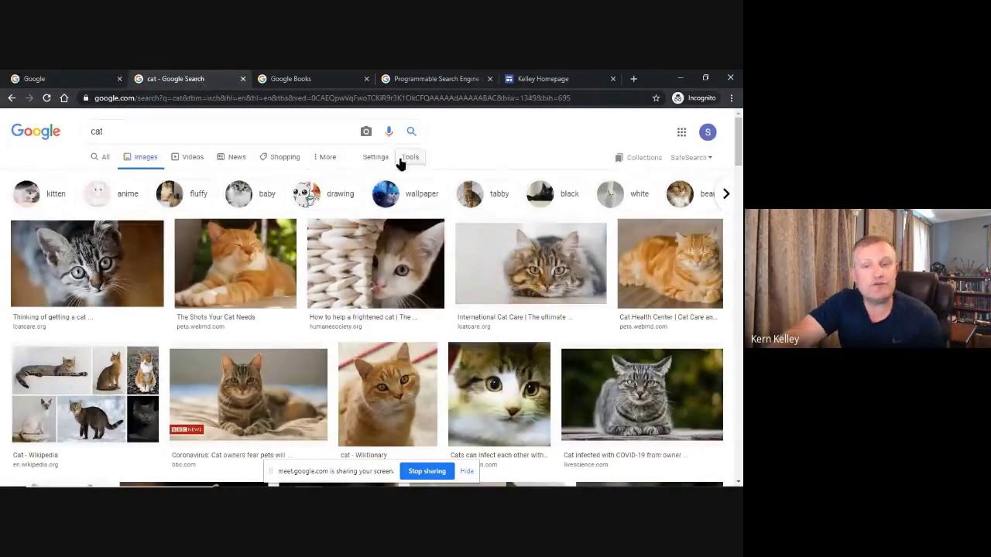
{"action": "left_click", "coordinate": [404, 160]}
{"action": "left_click", "coordinate": [133, 177]}
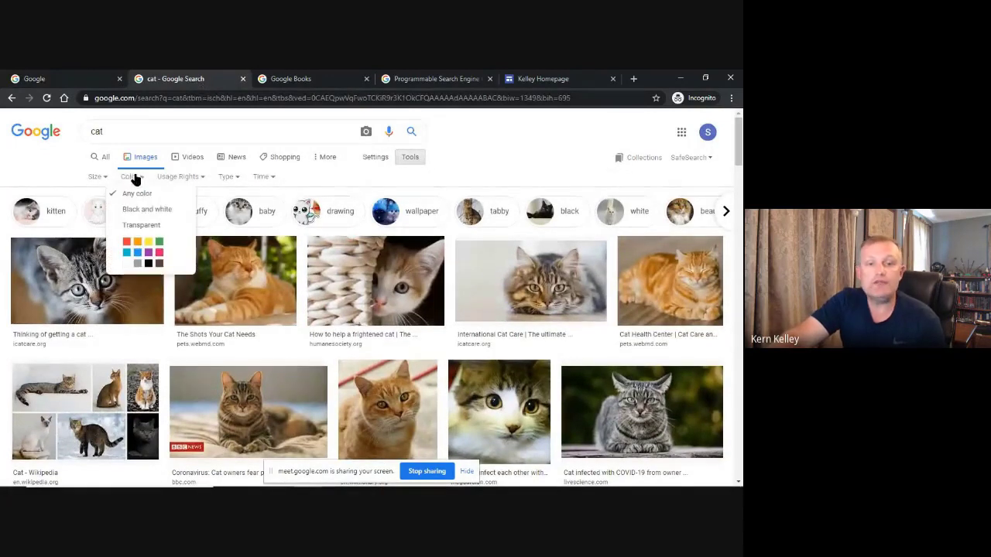
{"action": "left_click", "coordinate": [180, 177]}
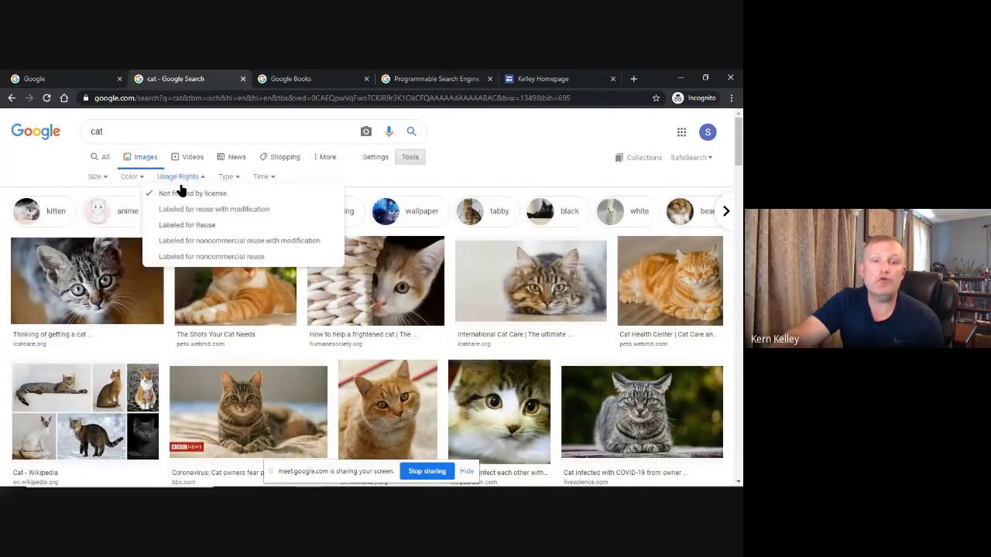
{"action": "left_click", "coordinate": [227, 178]}
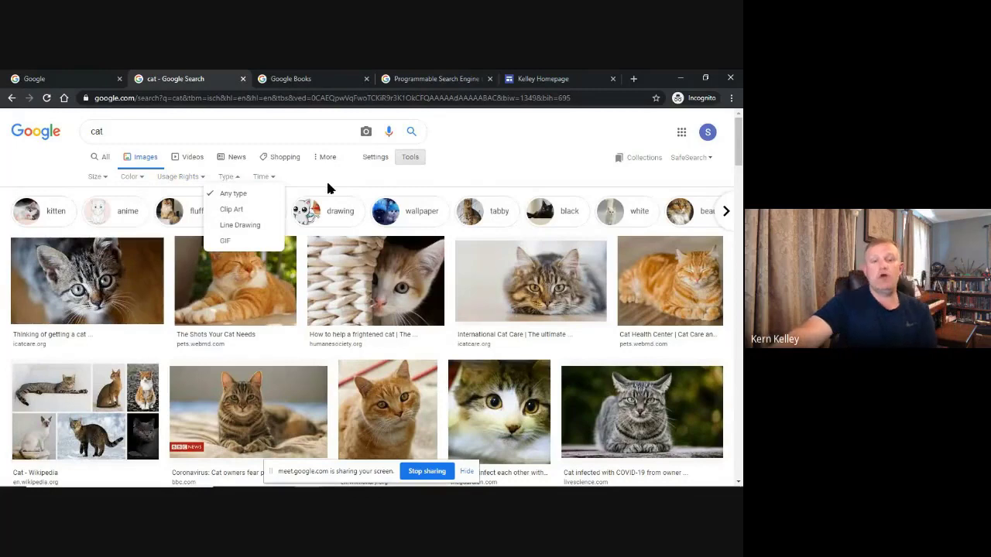
{"action": "left_click", "coordinate": [250, 210]}
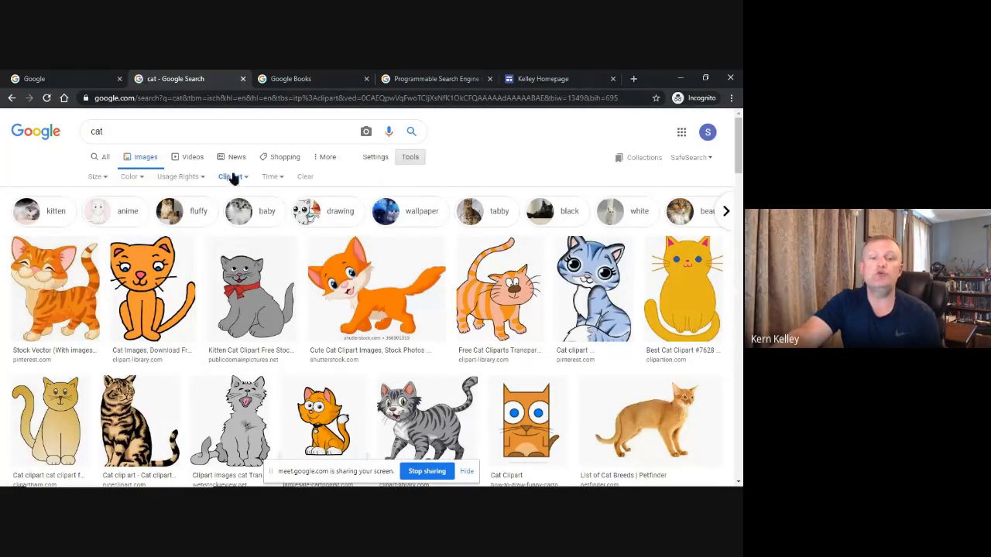
{"action": "left_click", "coordinate": [246, 178]}
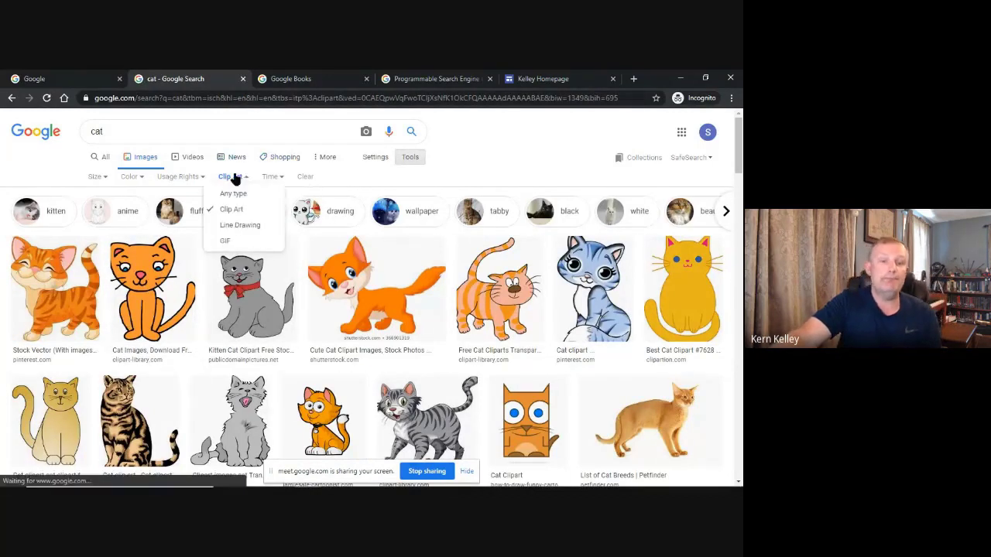
{"action": "left_click", "coordinate": [249, 226]}
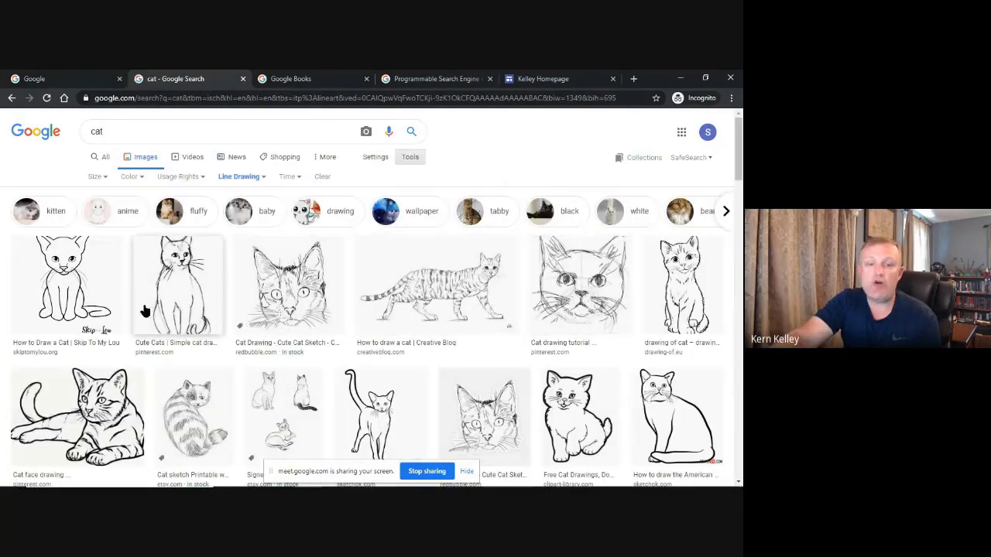
Change the image type filter to GIF and open the preview of The Meaning of Cat Behaviors image.
{"action": "left_click", "coordinate": [246, 178]}
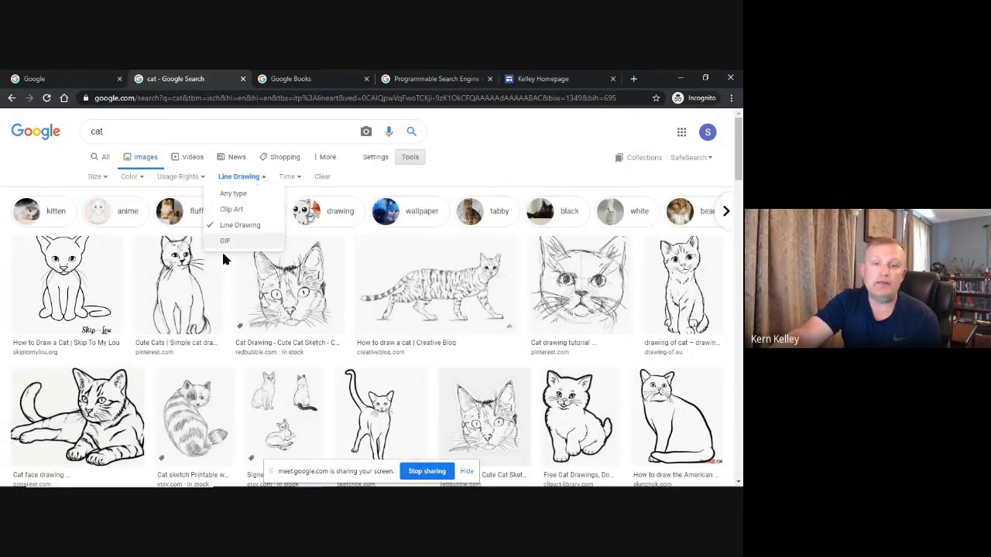
{"action": "left_click", "coordinate": [239, 244]}
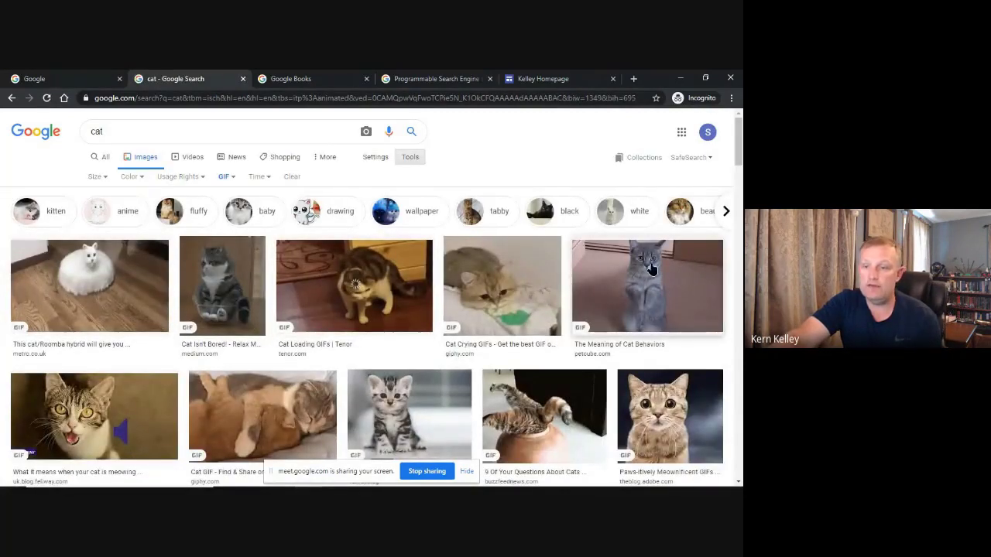
{"action": "left_click", "coordinate": [617, 279]}
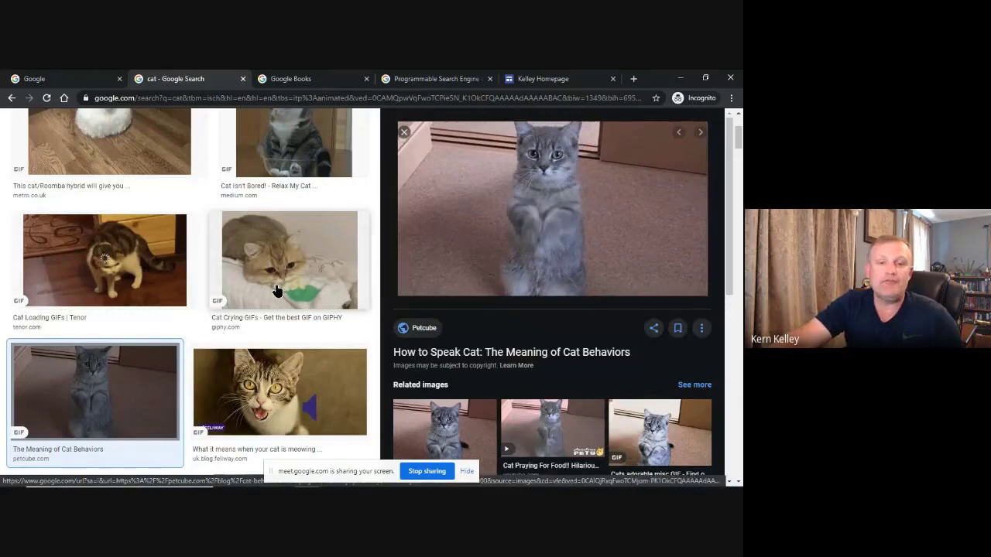
{"action": "scroll", "coordinate": [278, 302], "scroll_direction": "up", "scroll_amount": 3}
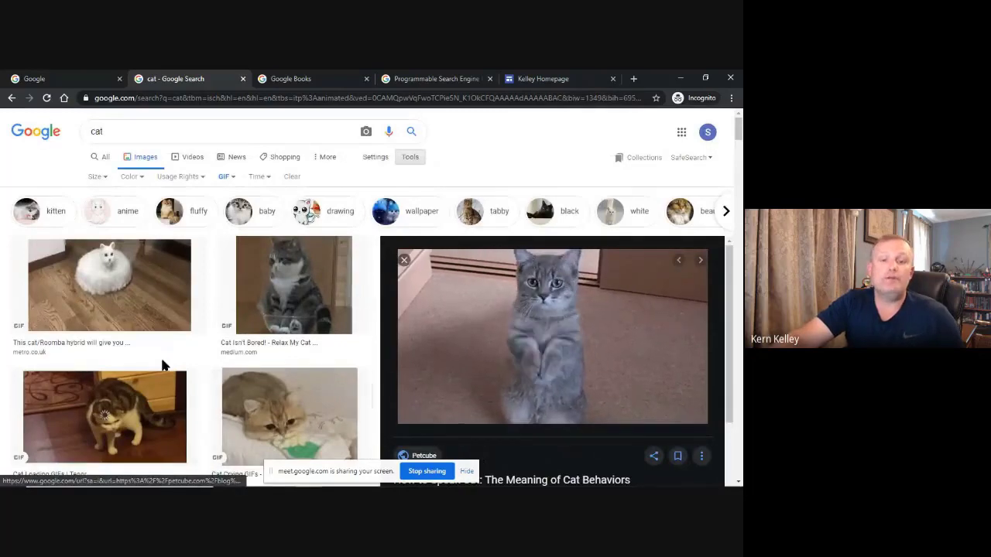
Clear the image filters from the cat results and look at the time filter options.
{"action": "left_click", "coordinate": [293, 176]}
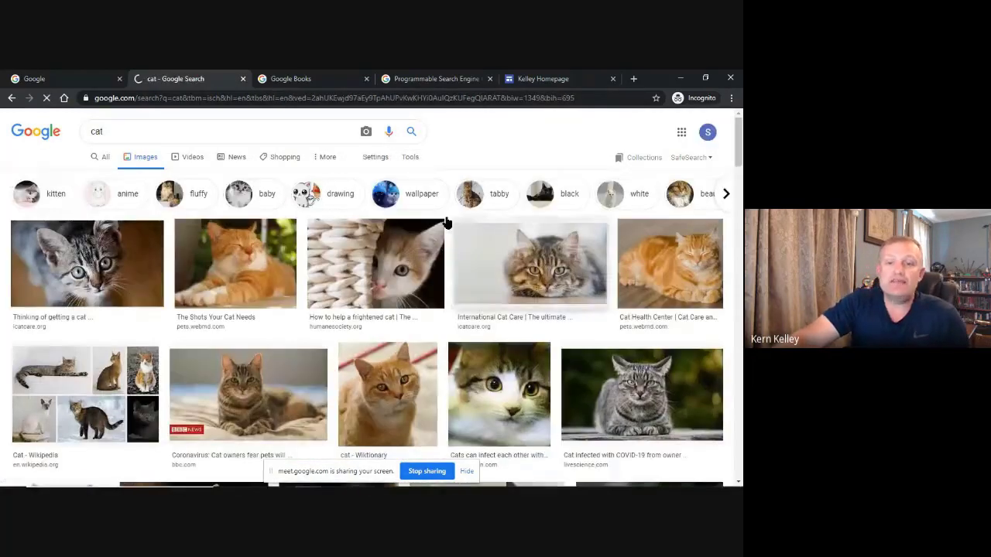
{"action": "left_click", "coordinate": [410, 156]}
{"action": "left_click", "coordinate": [261, 177]}
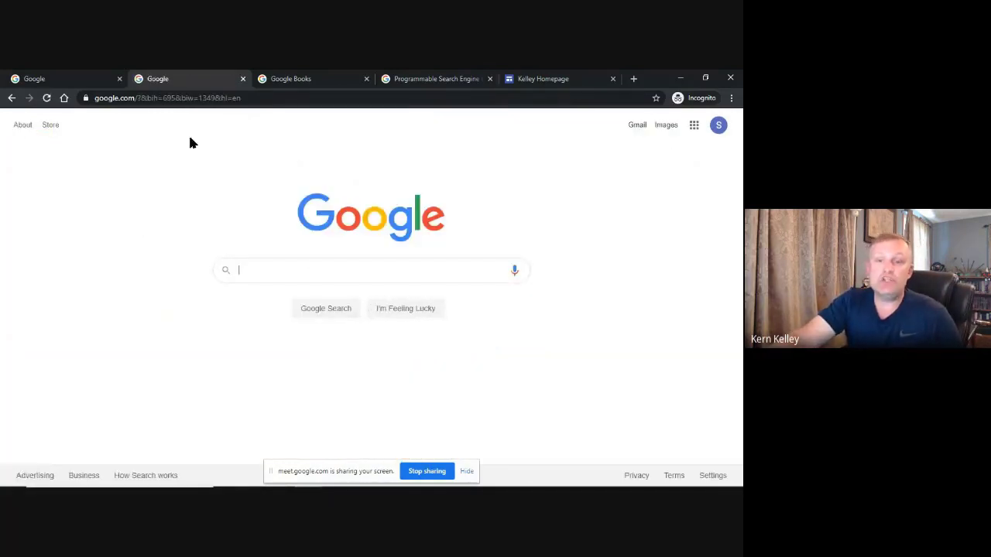
Switch to the Google Books page, search for cat and look through the book results.
{"action": "left_click", "coordinate": [301, 75]}
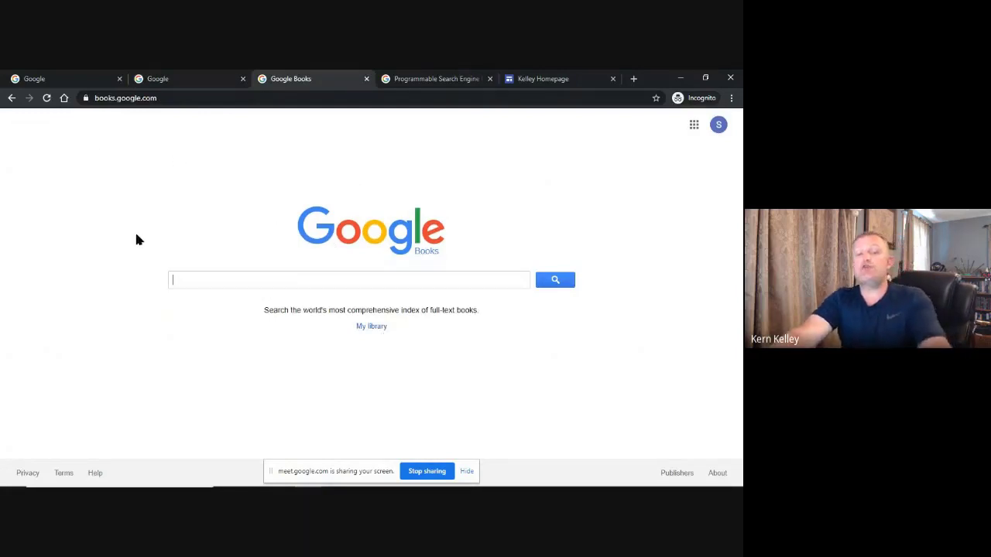
{"action": "type", "text": "ac"}
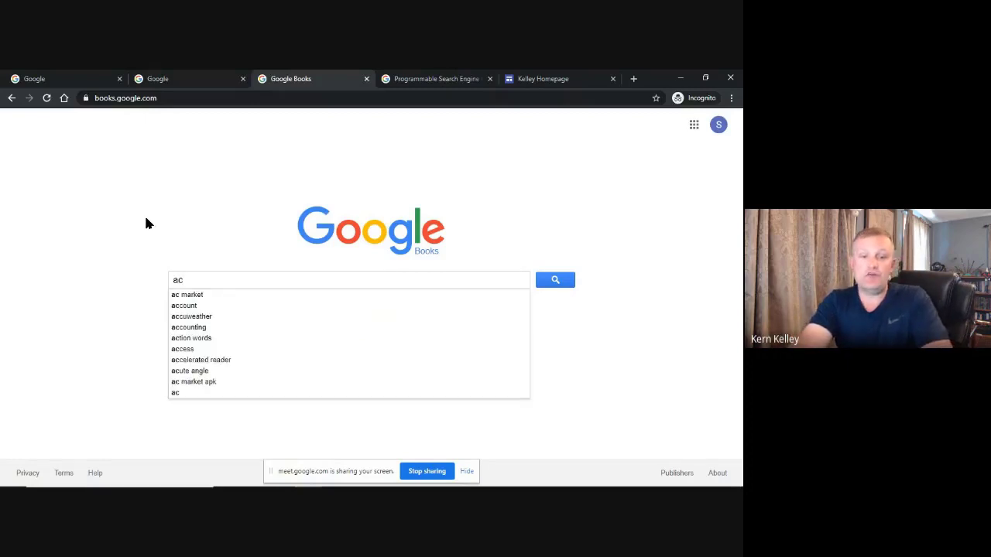
{"action": "type", "text": "t"}
{"action": "key", "text": "Return"}
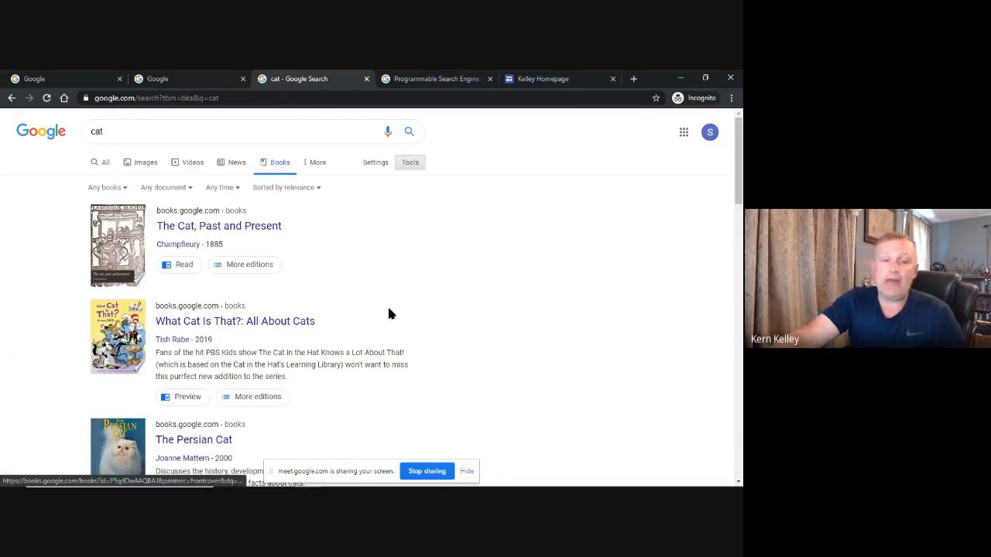
{"action": "scroll", "coordinate": [391, 310], "scroll_direction": "down", "scroll_amount": 5}
{"action": "scroll", "coordinate": [395, 308], "scroll_direction": "up", "scroll_amount": 5}
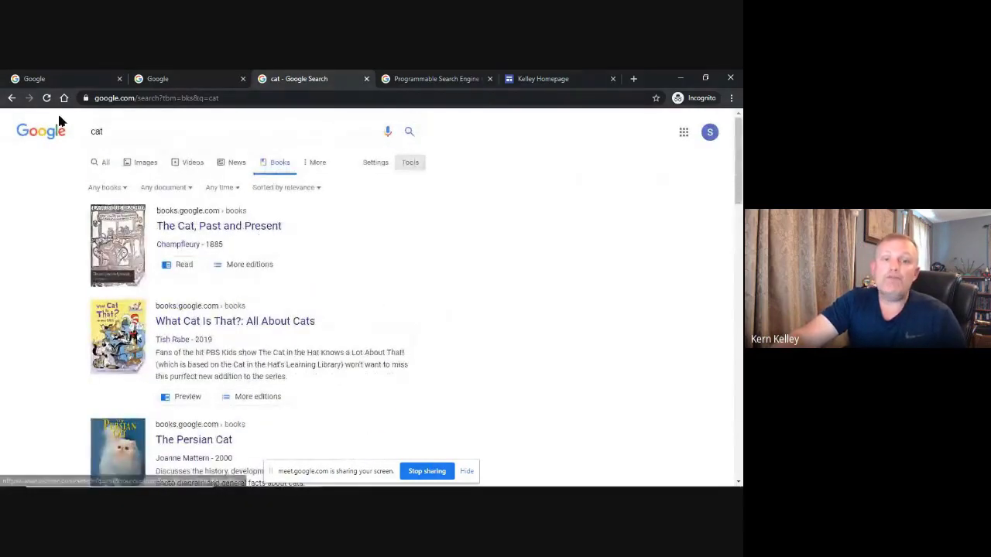
Go back to the Google Books home page, create a public bookshelf named Cat Books in My library and open it.
{"action": "left_click", "coordinate": [11, 97]}
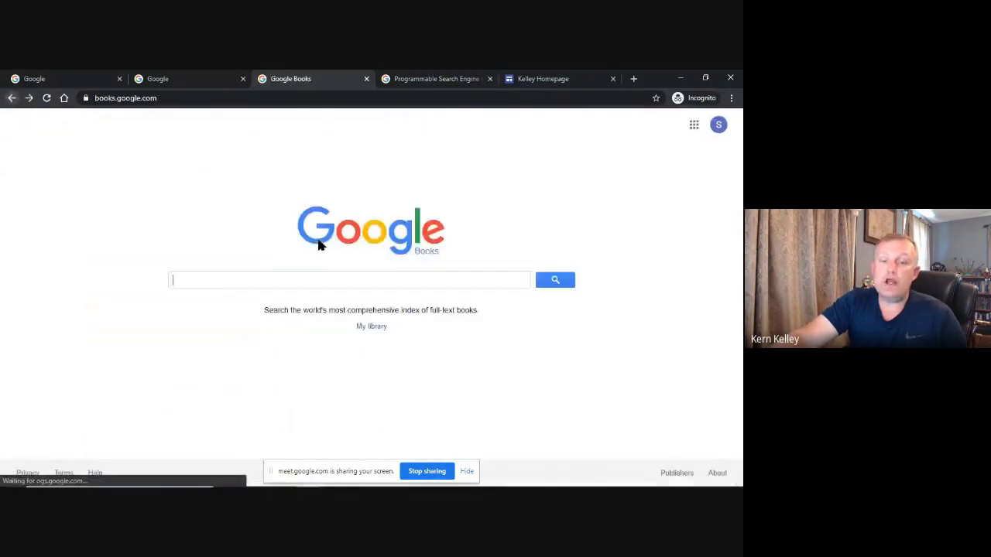
{"action": "left_click", "coordinate": [370, 327]}
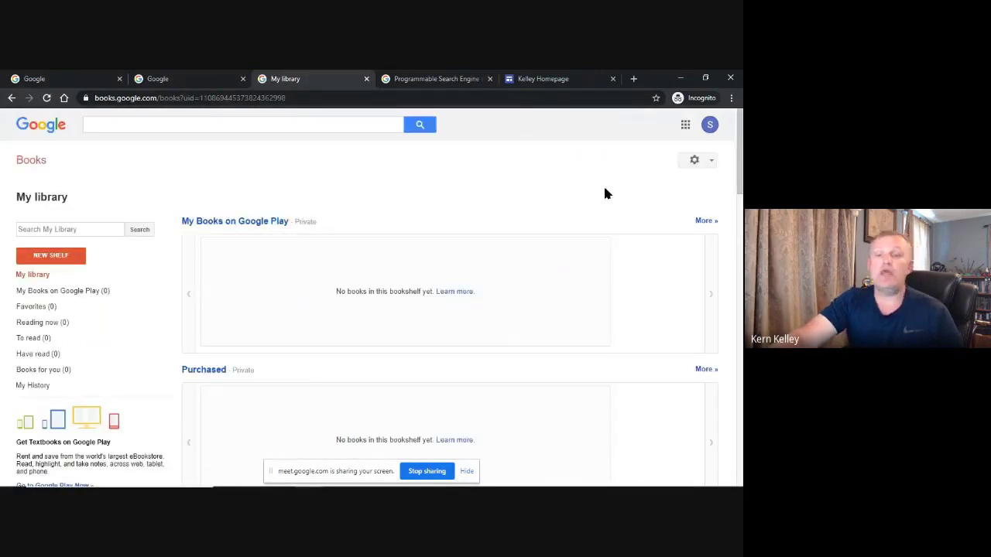
{"action": "left_click", "coordinate": [64, 256]}
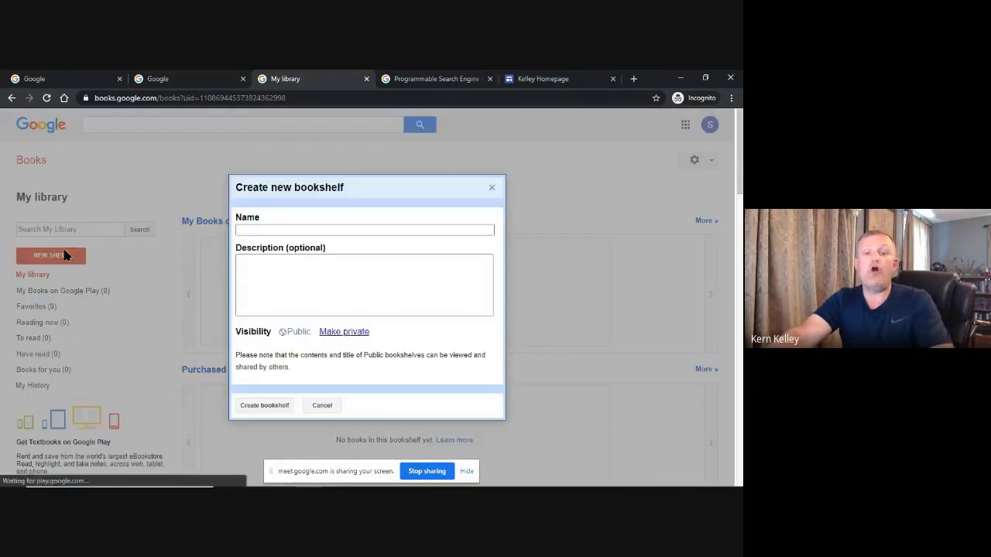
{"action": "left_click", "coordinate": [269, 230]}
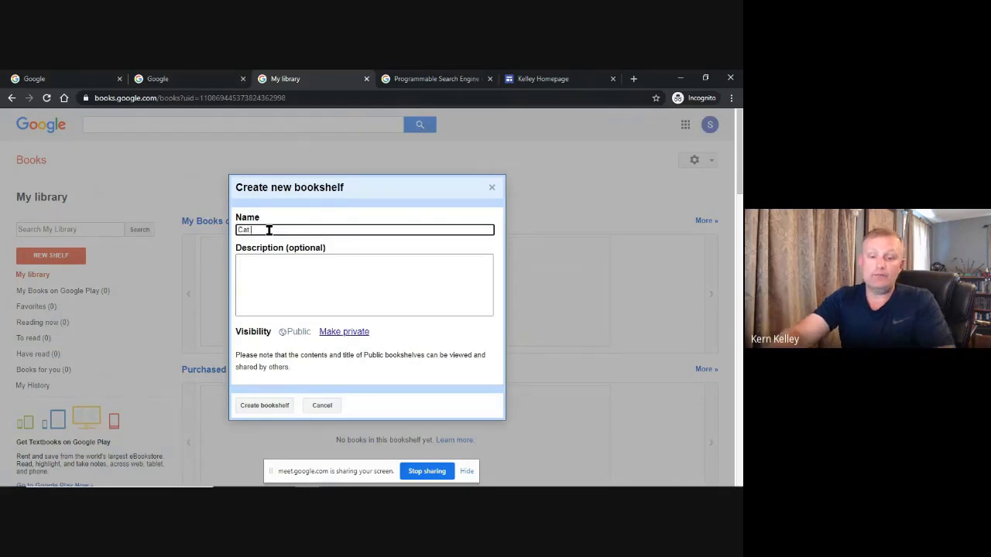
{"action": "left_click", "coordinate": [269, 409]}
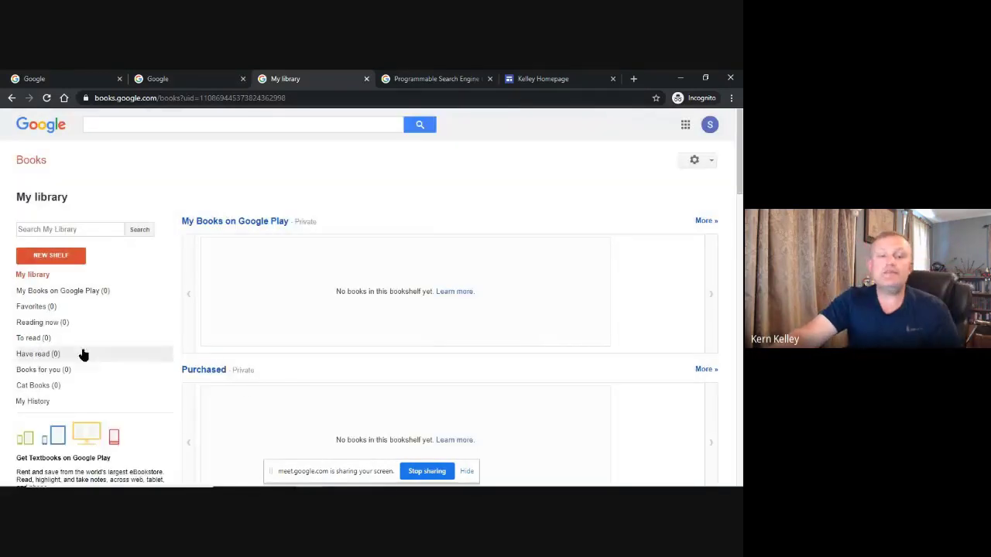
{"action": "left_click", "coordinate": [42, 385]}
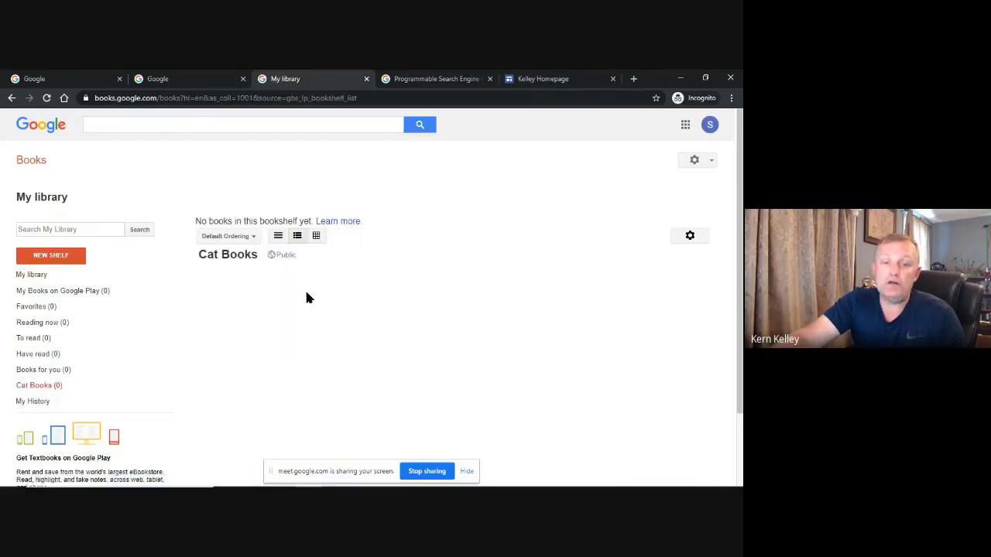
{"action": "scroll", "coordinate": [302, 310], "scroll_direction": "down", "scroll_amount": 2}
{"action": "scroll", "coordinate": [403, 313], "scroll_direction": "up", "scroll_amount": 2}
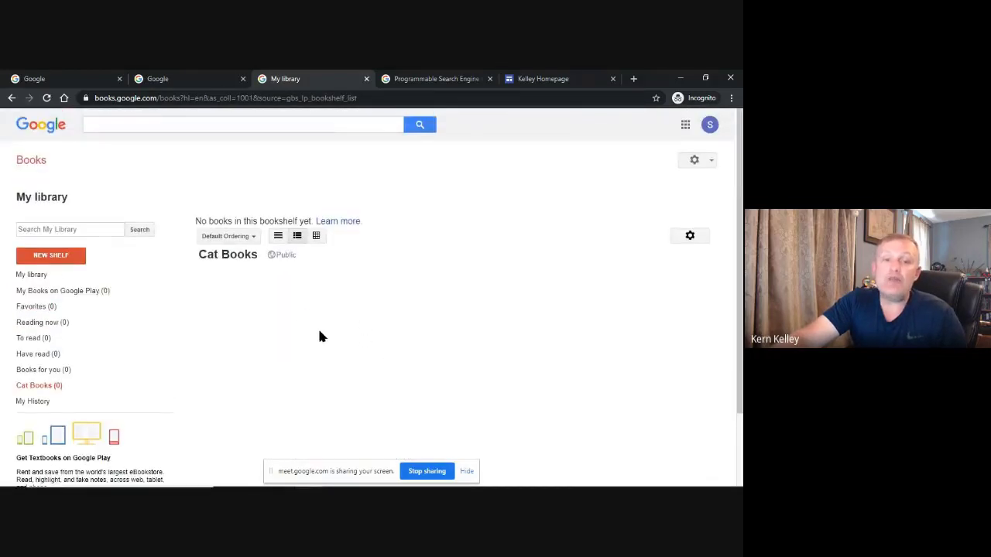
Search Google Books for cat and look over the preview of What Cat Is That?: All About Cats.
{"action": "left_click", "coordinate": [194, 124]}
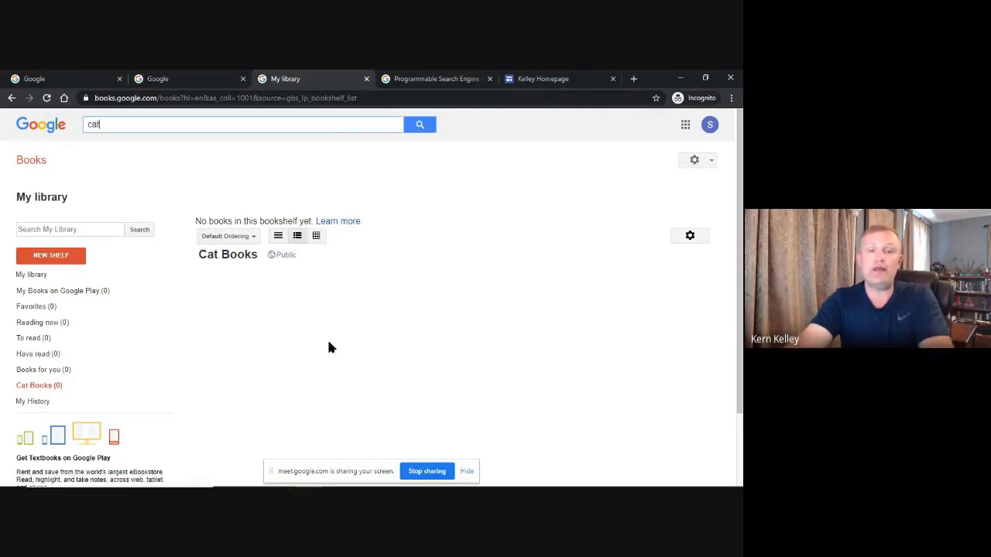
{"action": "key", "text": "Return"}
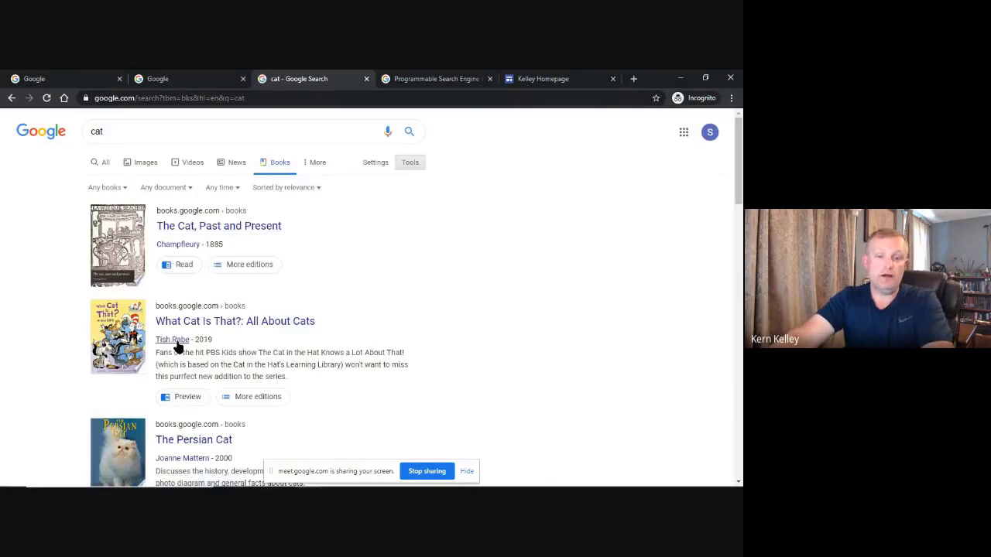
{"action": "left_click", "coordinate": [109, 341]}
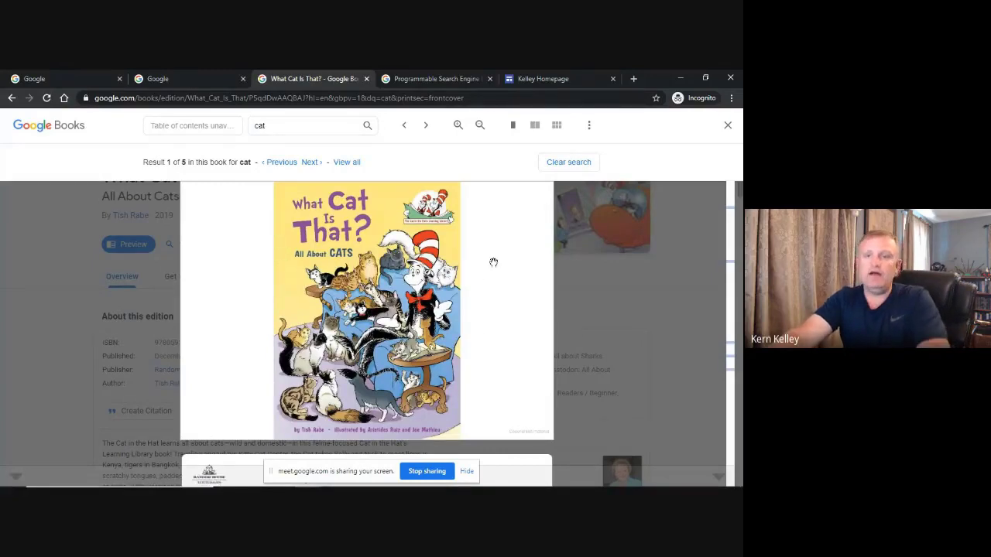
{"action": "scroll", "coordinate": [266, 285], "scroll_direction": "down", "scroll_amount": 3}
{"action": "scroll", "coordinate": [266, 284], "scroll_direction": "up", "scroll_amount": 3}
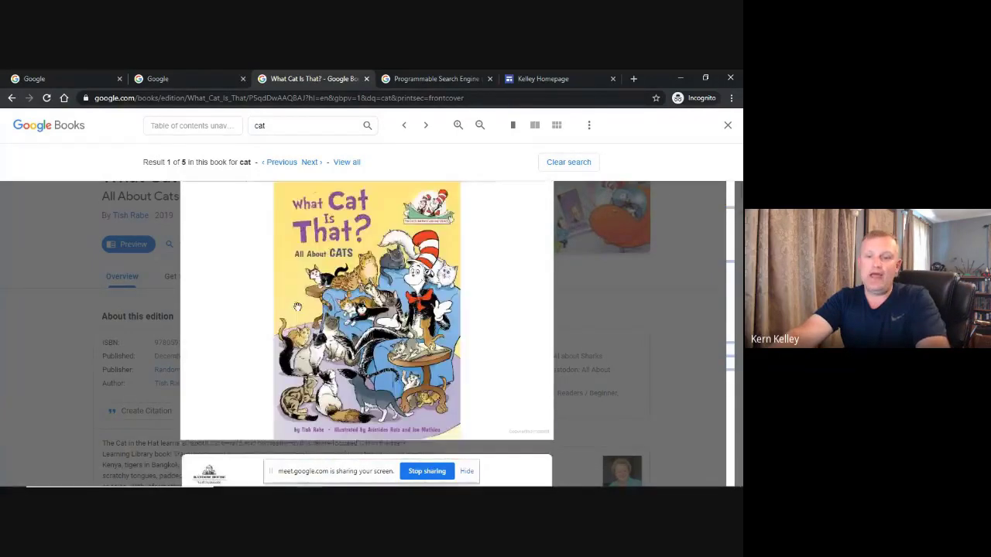
Close the preview, add What Cat Is That? to the Cat Books shelf and open that shelf.
{"action": "left_click", "coordinate": [728, 126]}
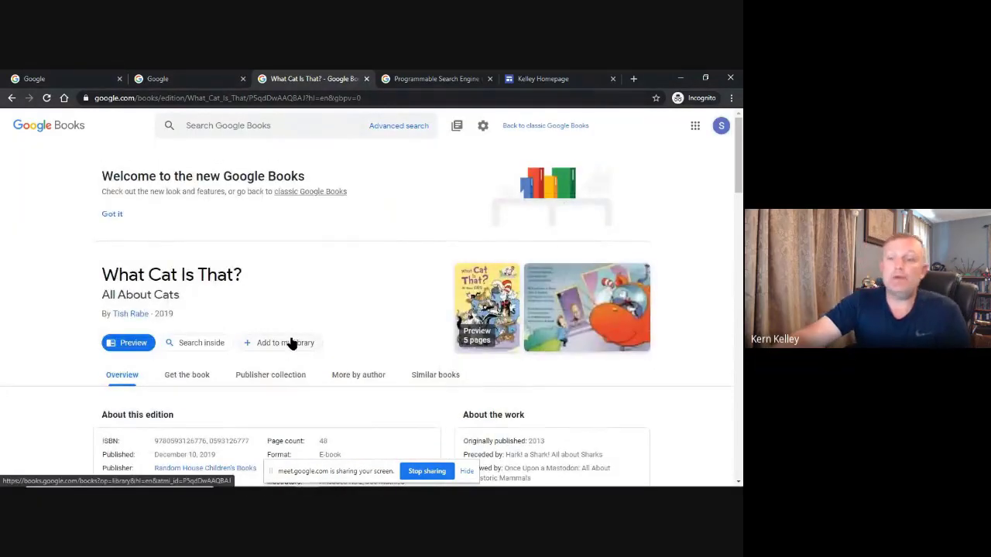
{"action": "left_click", "coordinate": [291, 342]}
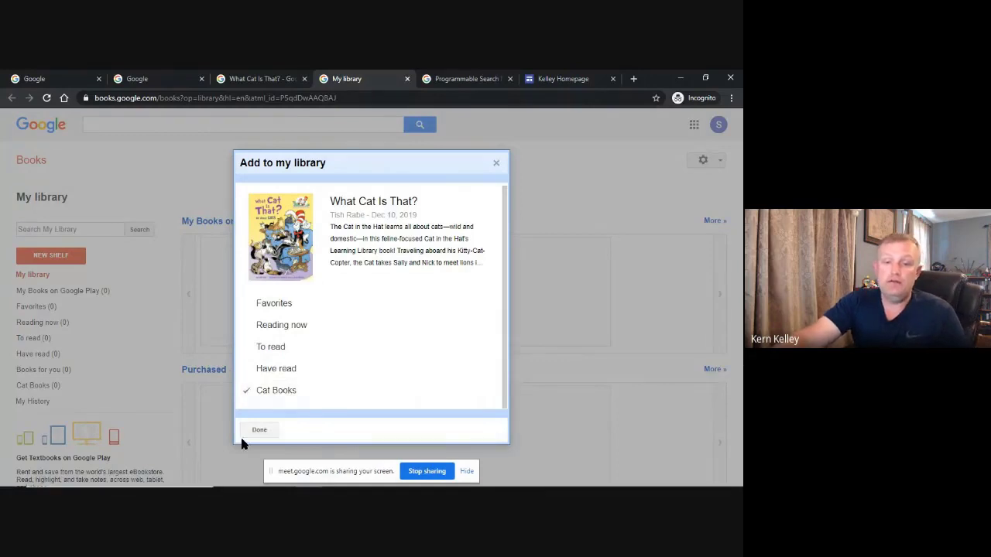
{"action": "left_click", "coordinate": [257, 432]}
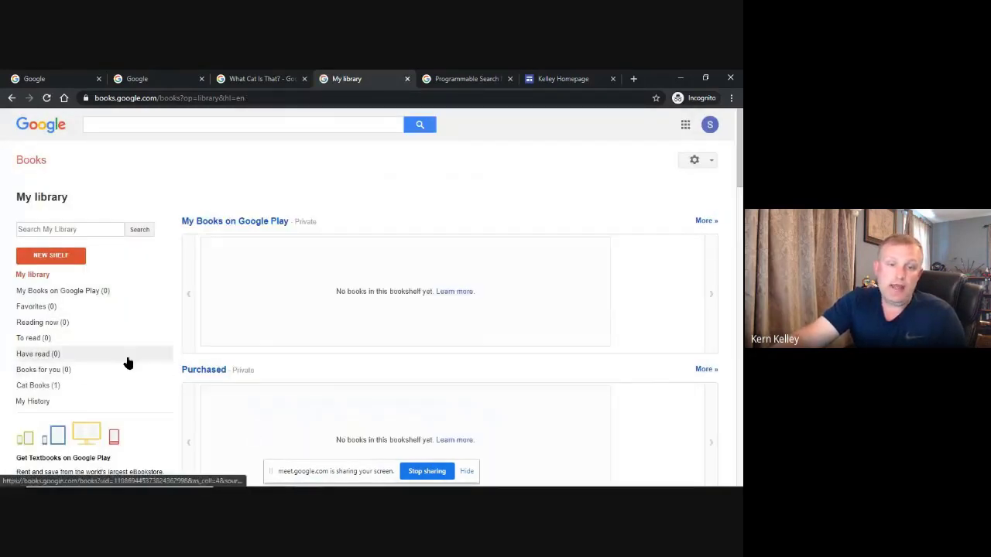
{"action": "scroll", "coordinate": [129, 360], "scroll_direction": "down", "scroll_amount": 4}
{"action": "left_click", "coordinate": [39, 222]}
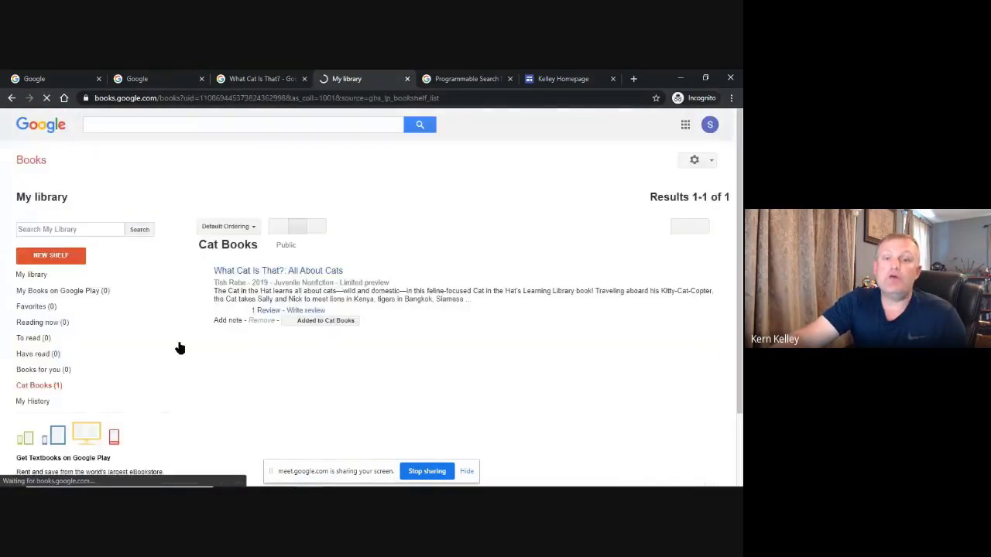
{"action": "left_click", "coordinate": [379, 321]}
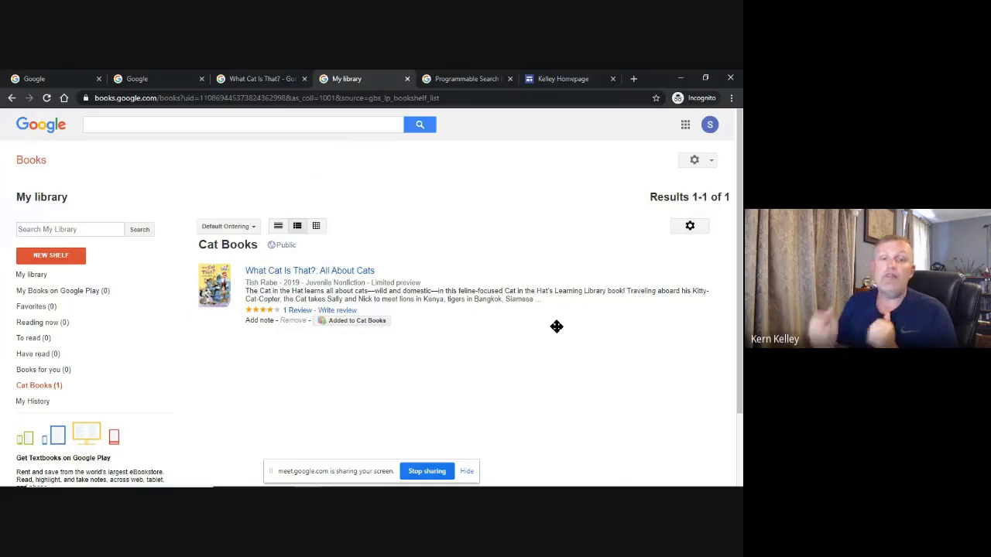
Search My library for cat, open What Cat Is That?: All About Cats and dismiss the new Google Books offer.
{"action": "left_click", "coordinate": [43, 230]}
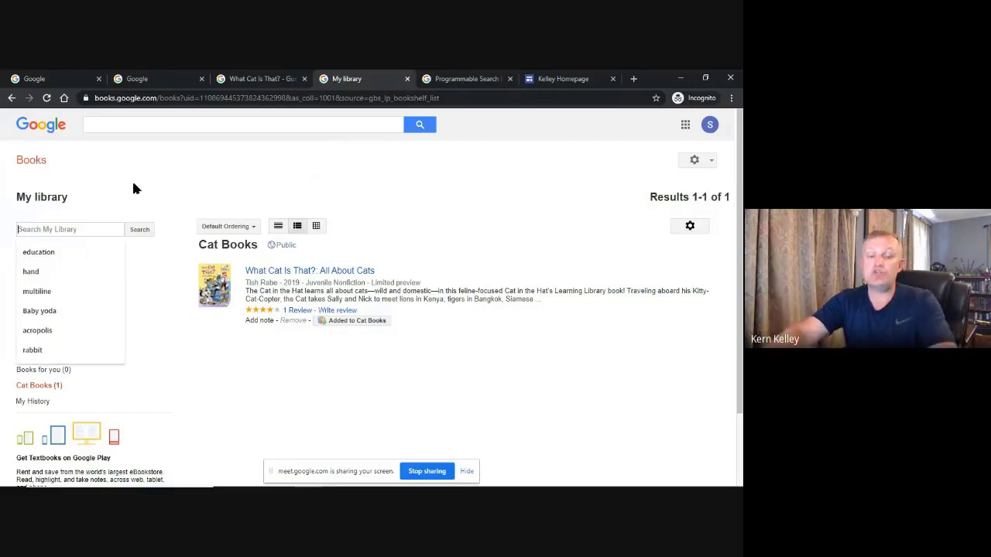
{"action": "type", "text": "cat"}
{"action": "key", "text": "Return"}
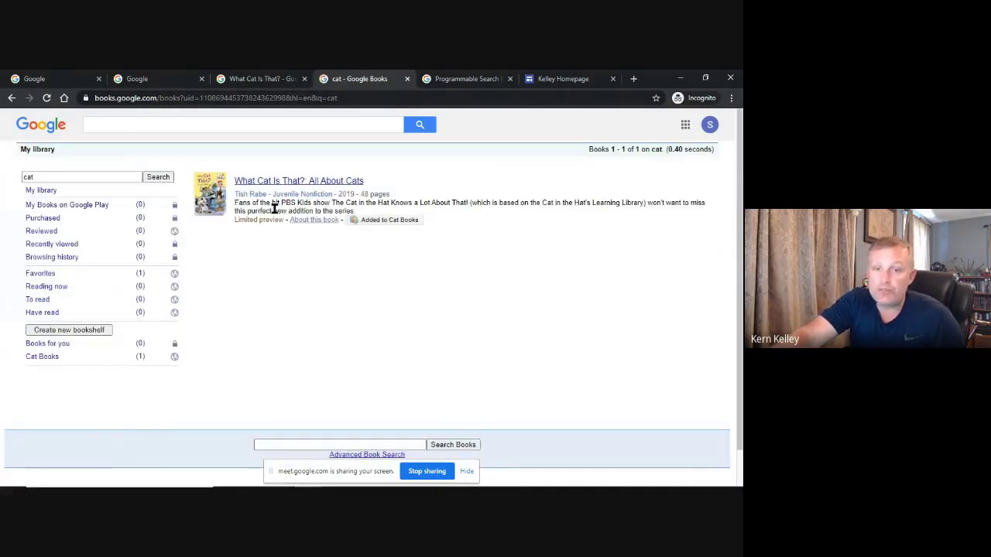
{"action": "left_click", "coordinate": [283, 183]}
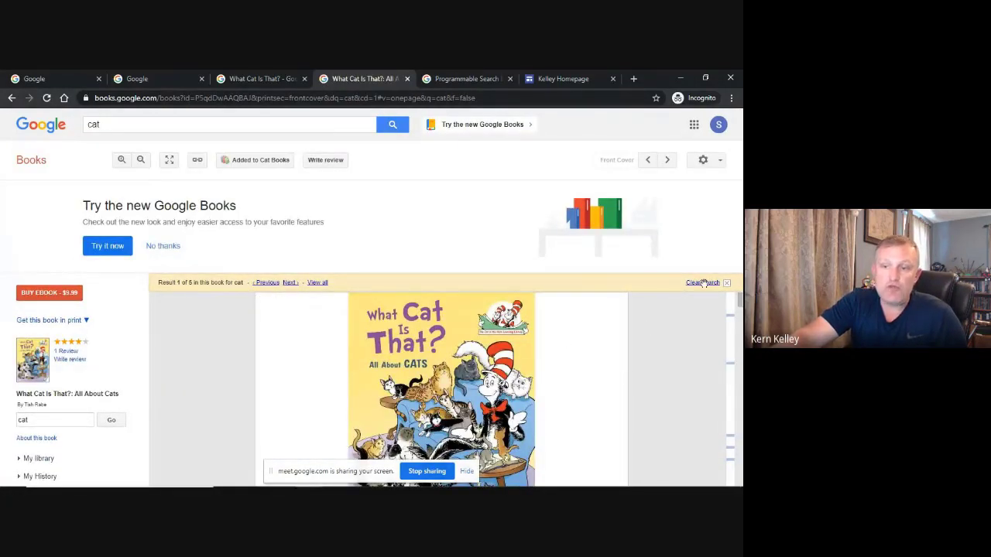
{"action": "left_click", "coordinate": [162, 246]}
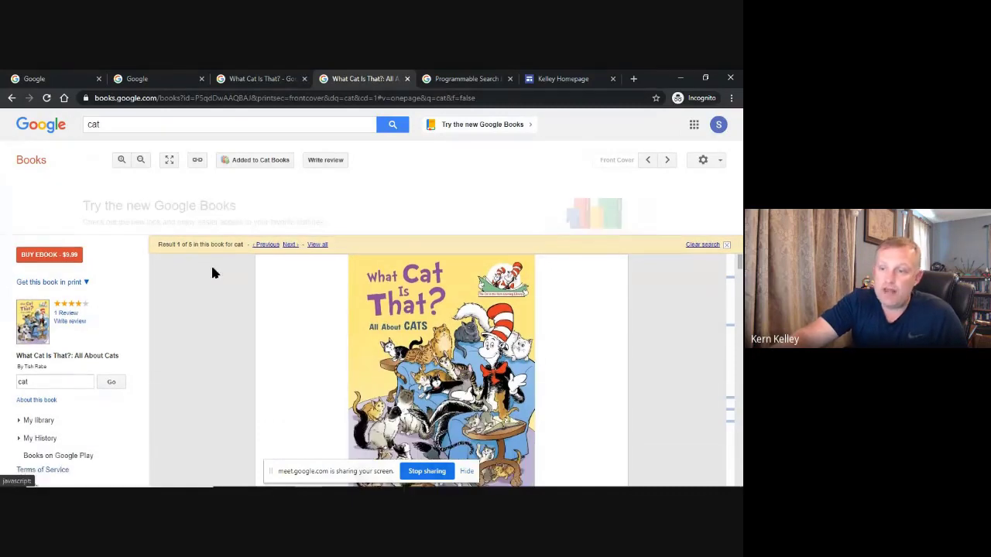
Jump through the cat matches in the book to the cougar and serval pages and expand the My library list.
{"action": "left_click", "coordinate": [730, 274]}
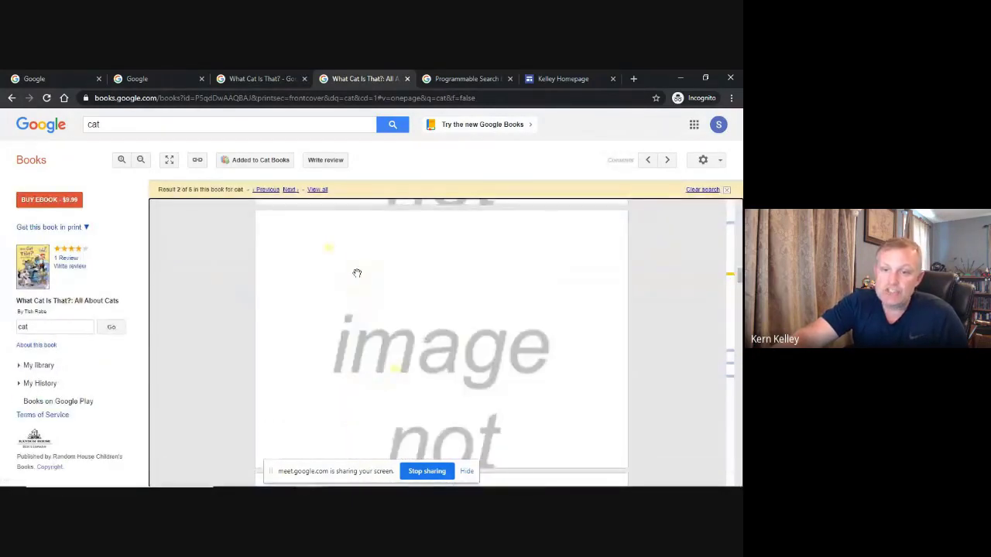
{"action": "left_click", "coordinate": [732, 354]}
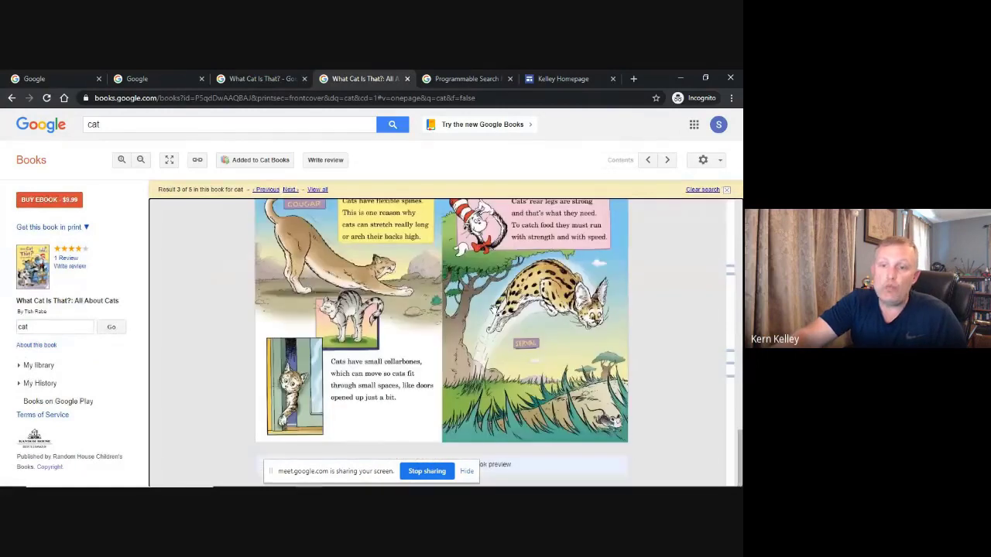
{"action": "scroll", "coordinate": [384, 328], "scroll_direction": "up", "scroll_amount": 1}
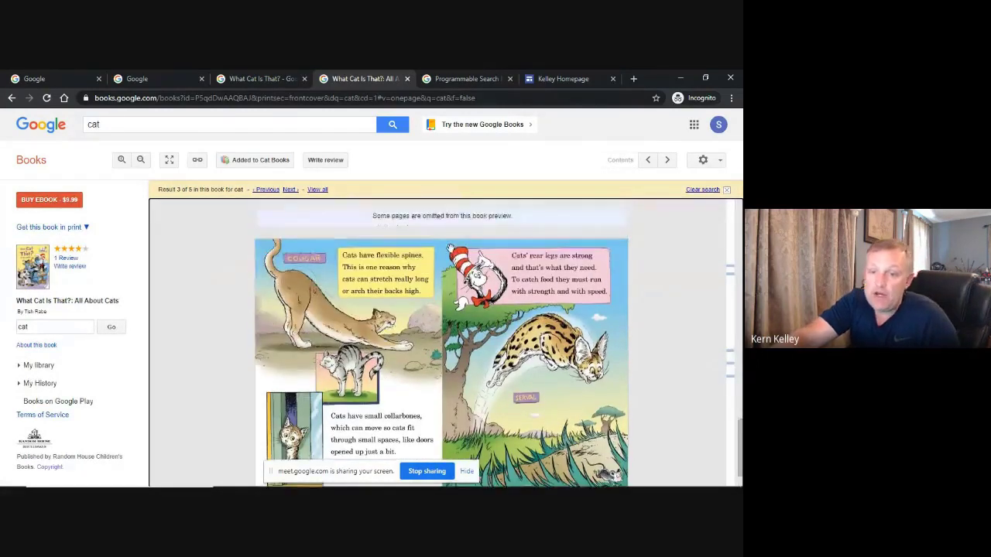
{"action": "scroll", "coordinate": [409, 328], "scroll_direction": "down", "scroll_amount": 1}
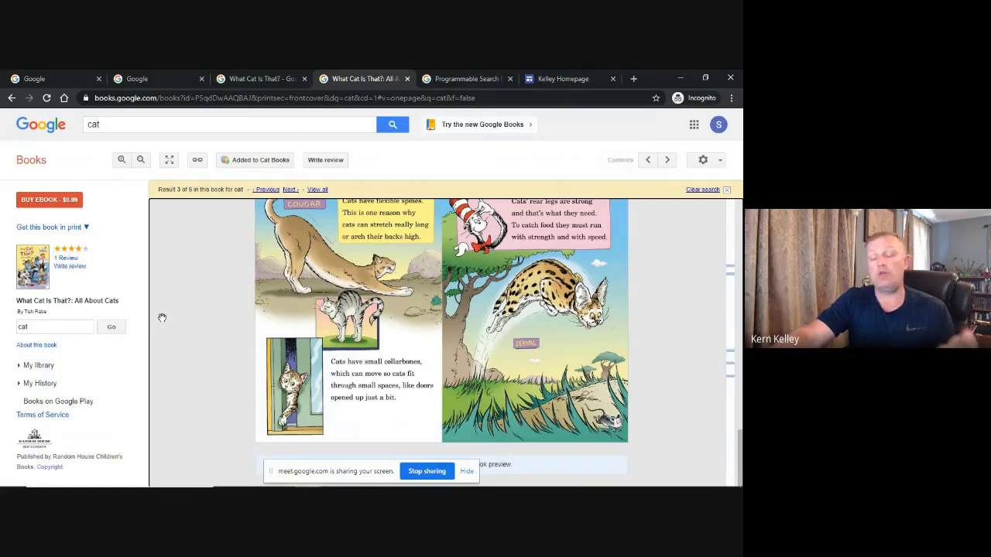
{"action": "left_click", "coordinate": [19, 366]}
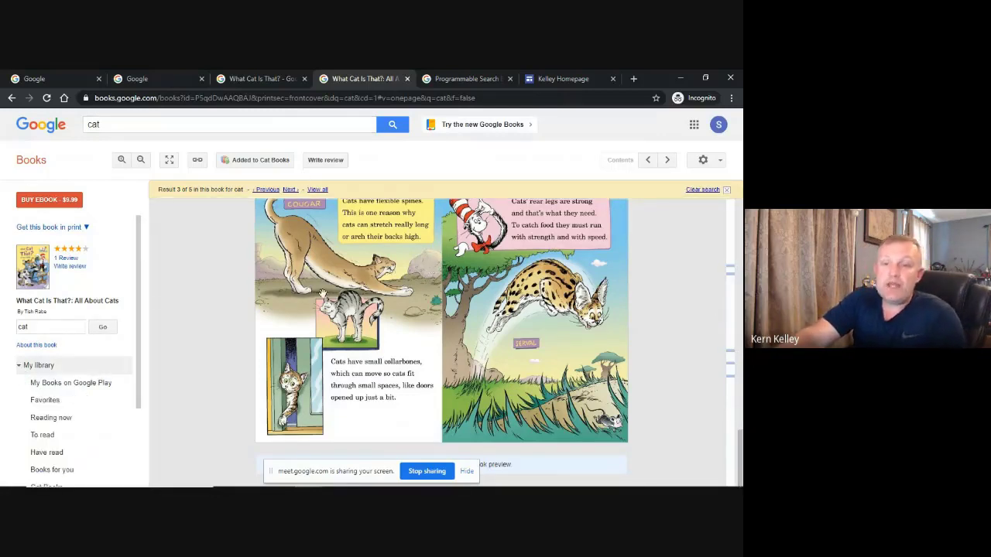
Close the second Google tab and both What Cat Is That? book tabs to reach the Programmable Search Engine page.
{"action": "left_click", "coordinate": [118, 75]}
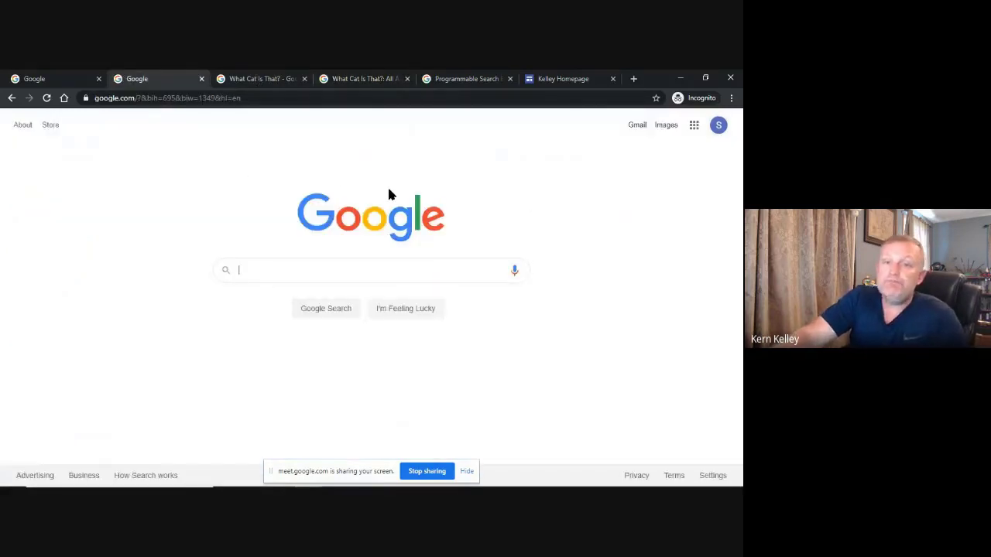
{"action": "left_click", "coordinate": [202, 79]}
{"action": "left_click", "coordinate": [204, 79]}
{"action": "left_click", "coordinate": [203, 79]}
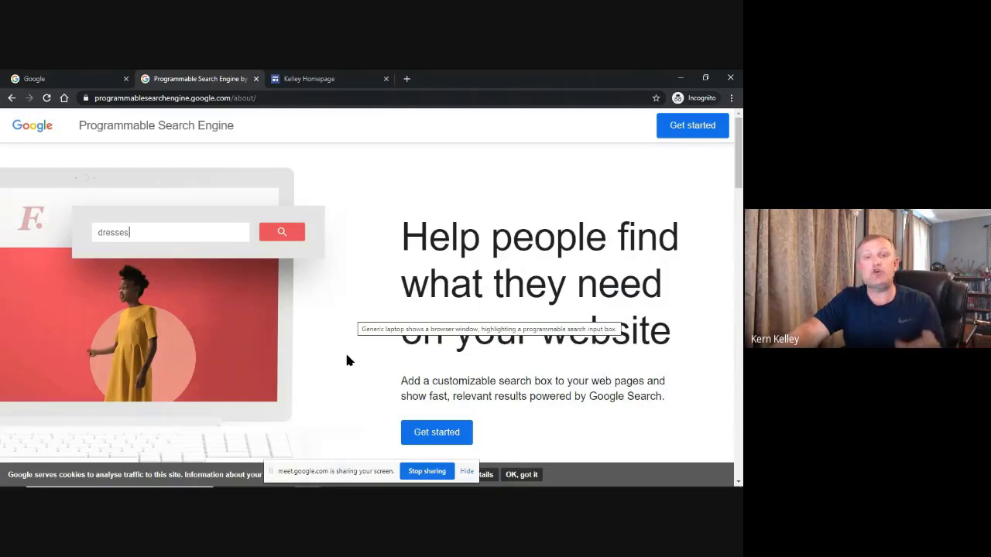
Start a new programmable search engine and name it Animals.
{"action": "left_click", "coordinate": [701, 130]}
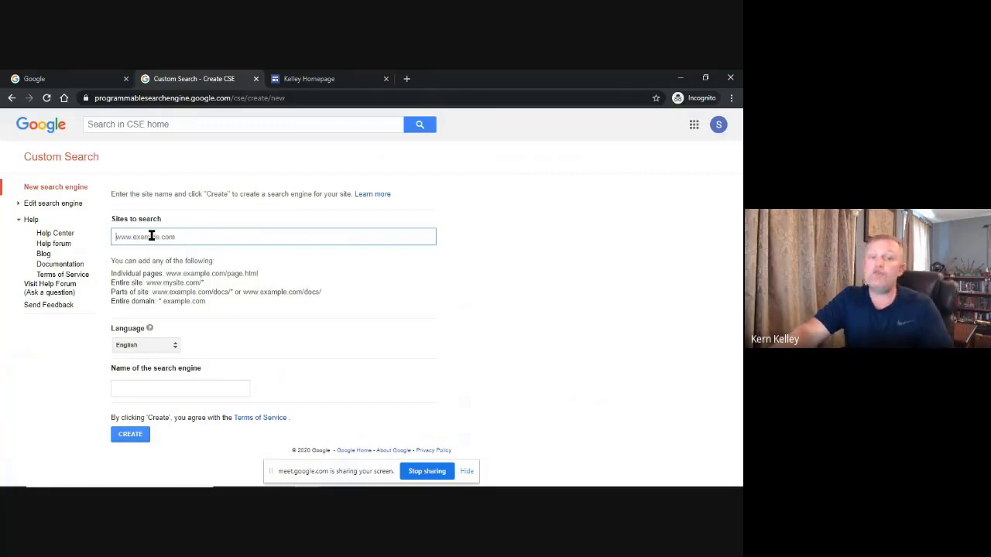
{"action": "left_click", "coordinate": [149, 387]}
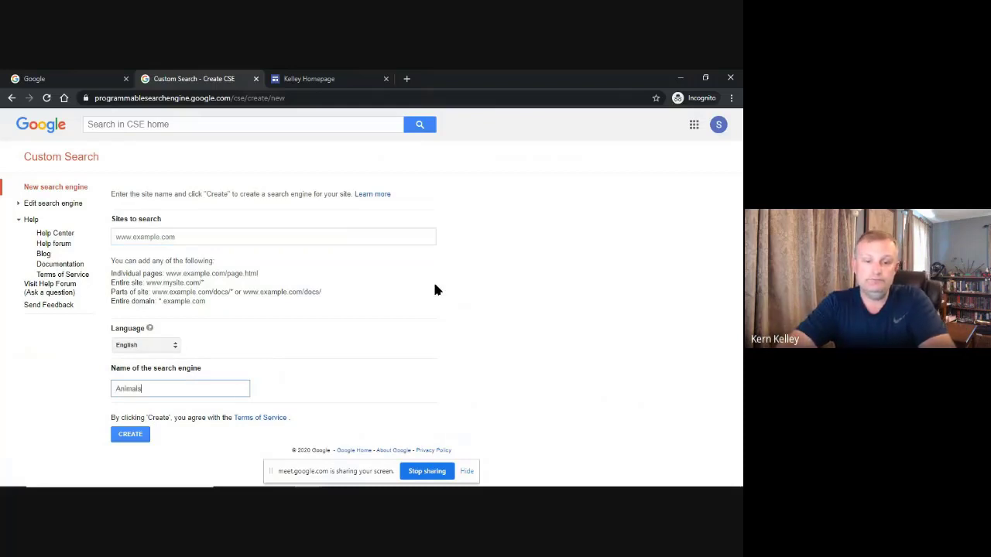
{"action": "left_click", "coordinate": [130, 234]}
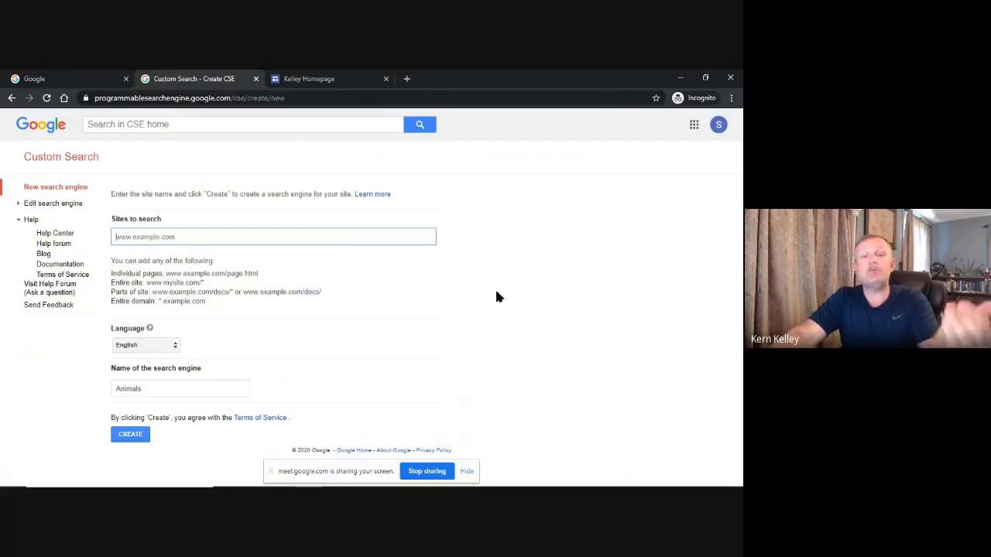
Search Google for national geographic kids, open the National Geographic Kids site and copy its address.
{"action": "left_click", "coordinate": [54, 78]}
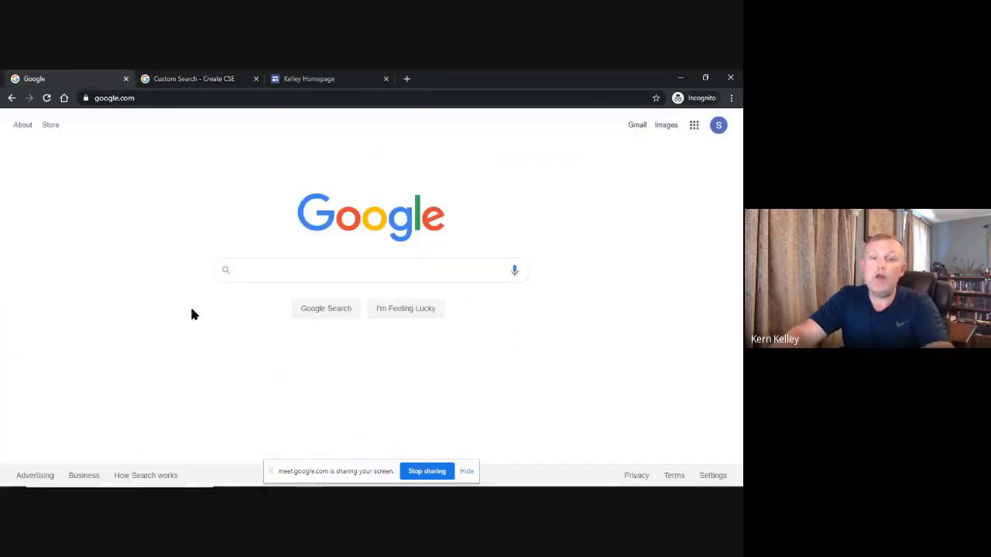
{"action": "type", "text": "nation"}
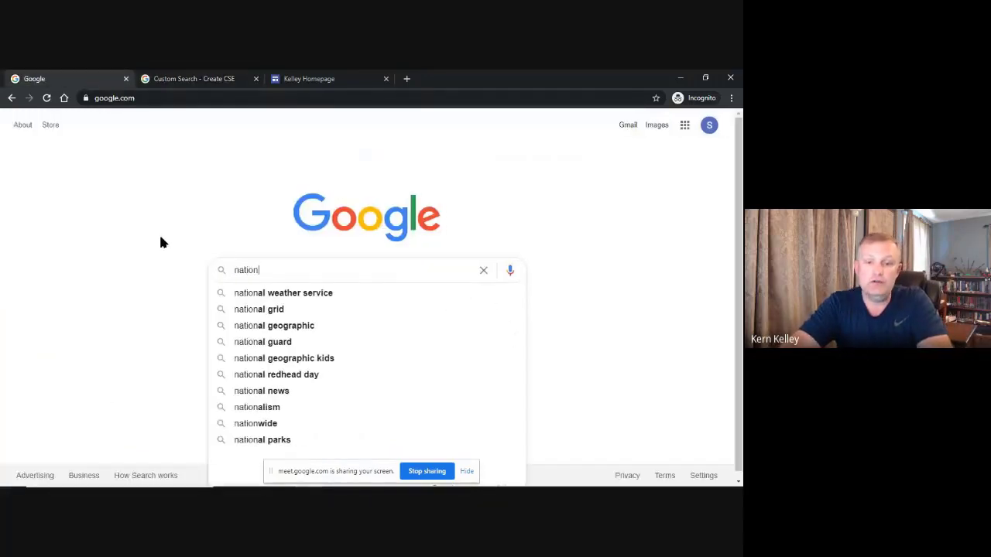
{"action": "type", "text": "al ge"}
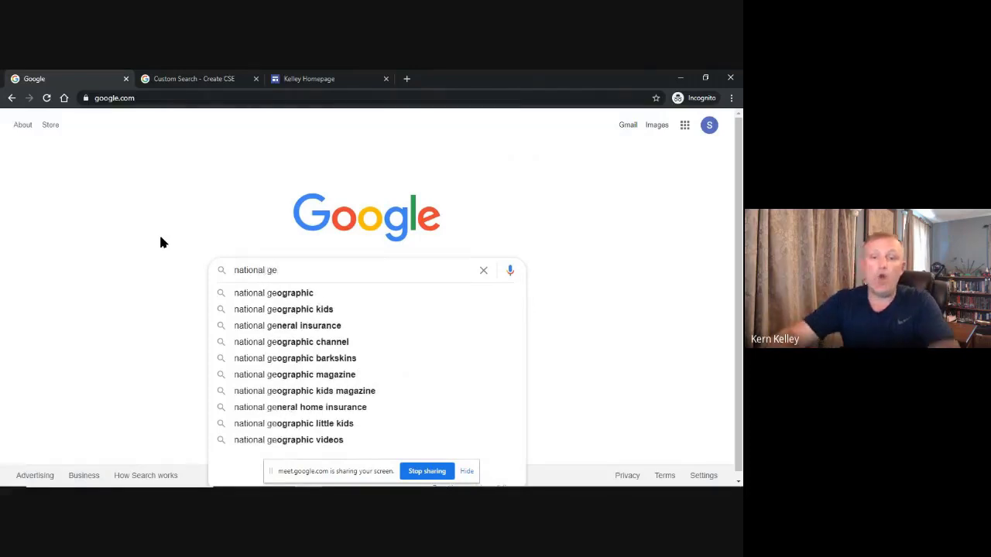
{"action": "left_click", "coordinate": [320, 310]}
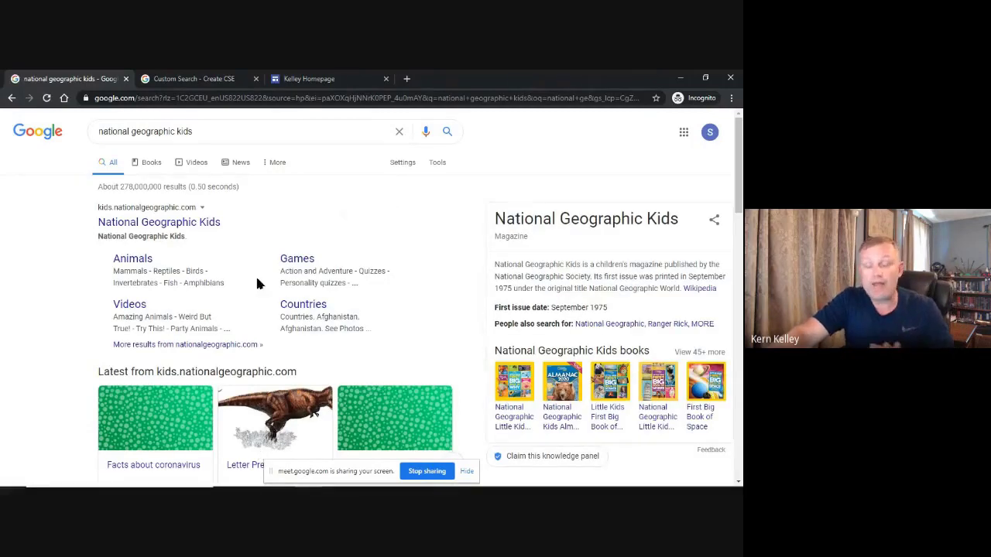
{"action": "left_click", "coordinate": [164, 223]}
{"action": "left_click", "coordinate": [132, 98]}
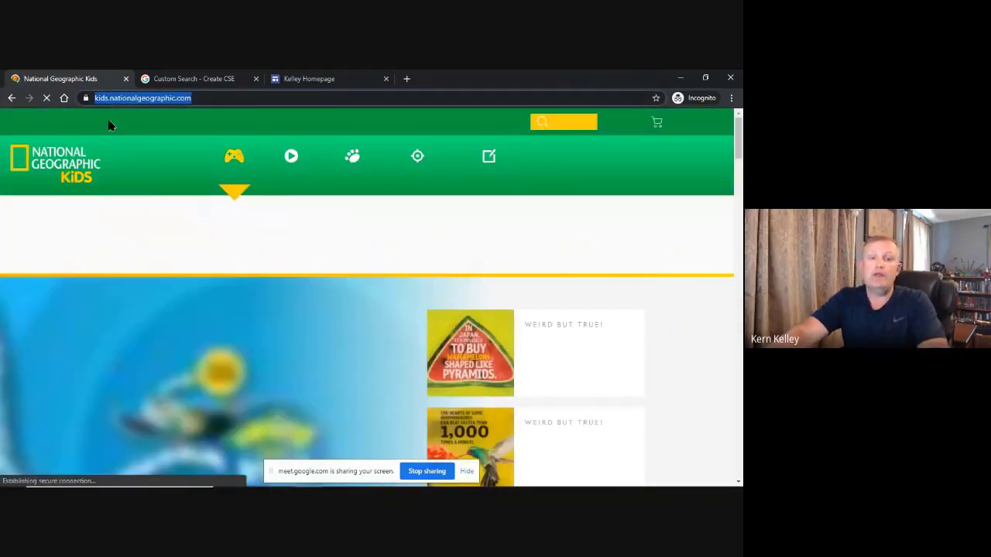
{"action": "key", "text": "ctrl+c"}
{"action": "left_click", "coordinate": [194, 78]}
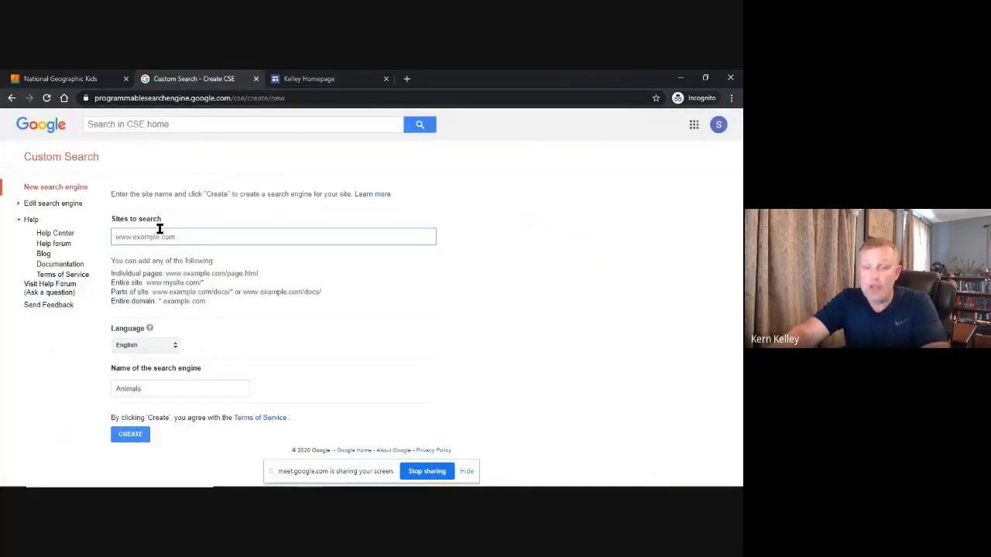
{"action": "left_click", "coordinate": [159, 235]}
{"action": "key", "text": "ctrl+v"}
{"action": "left_click", "coordinate": [197, 261]}
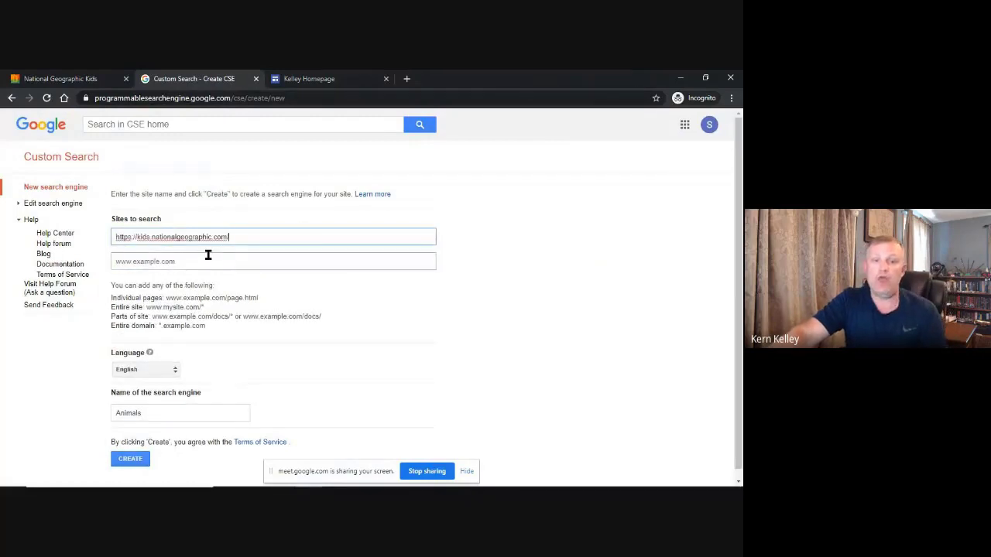
Return to the Google results for National Geographic Kids and change the query to kids animals.
{"action": "left_click", "coordinate": [112, 81]}
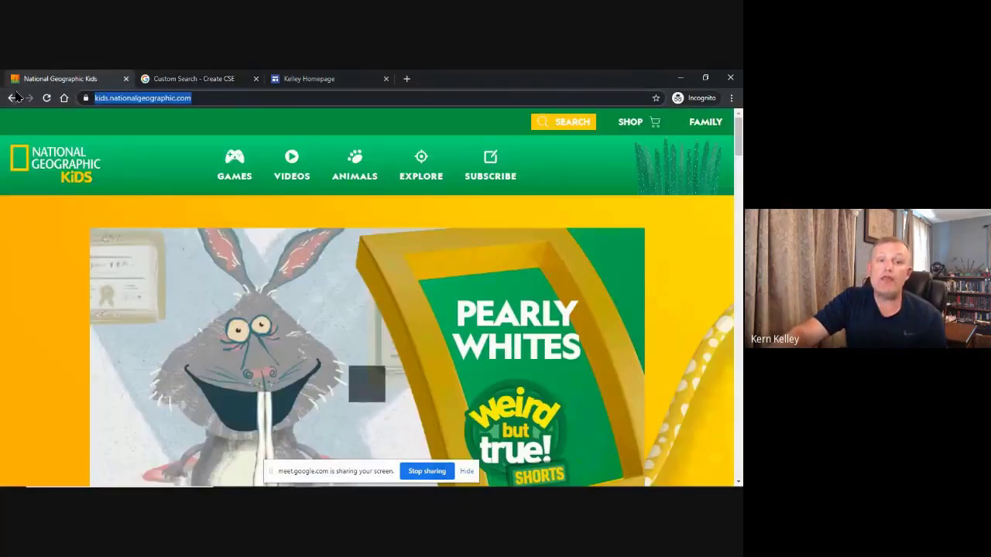
{"action": "left_click", "coordinate": [12, 97]}
{"action": "left_click", "coordinate": [194, 132]}
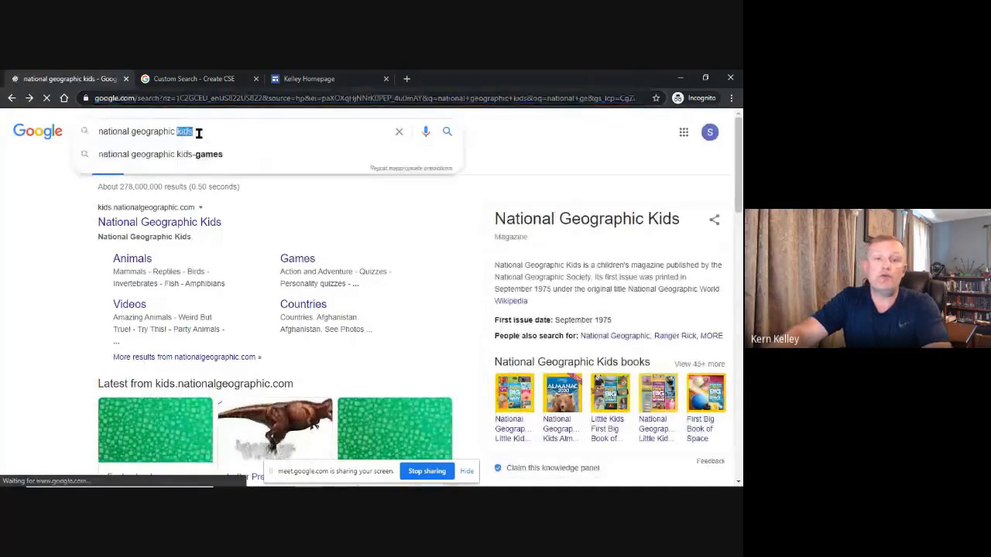
{"action": "key", "text": "ctrl+Left"}
{"action": "key", "text": "ctrl+shift+Left"}
{"action": "key", "text": "ctrl+shift+Left"}
{"action": "key", "text": "BackSpace"}
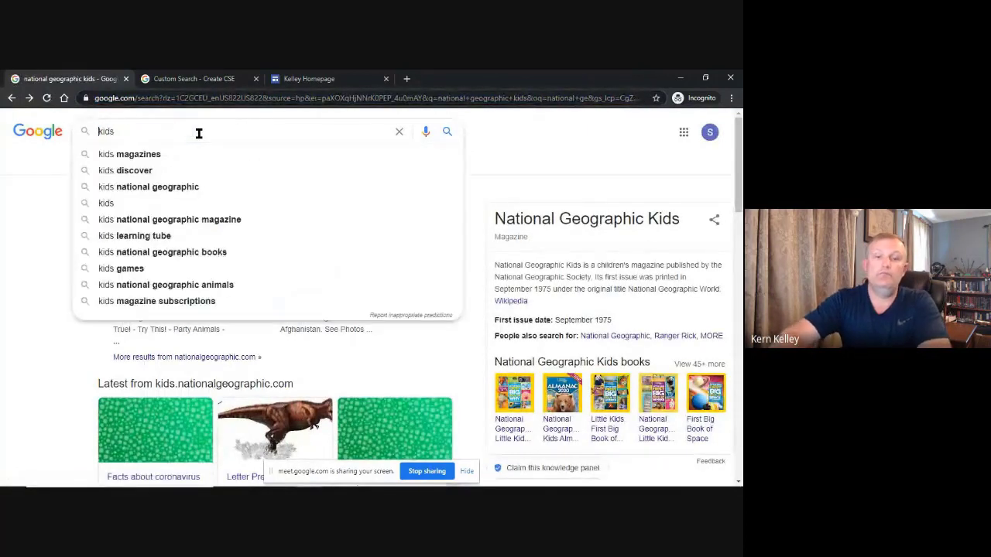
{"action": "type", "text": "anim"}
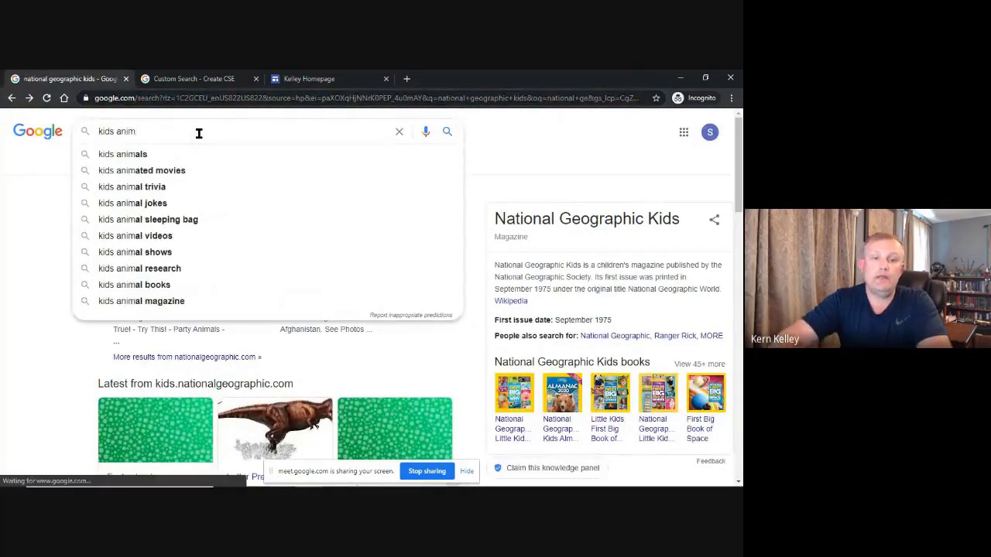
{"action": "key", "text": "Down"}
{"action": "key", "text": "Return"}
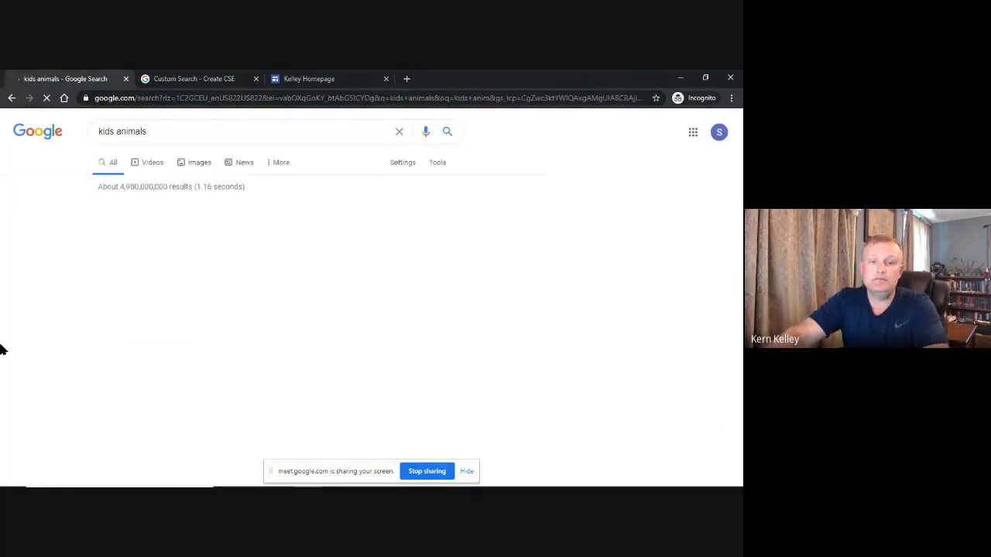
Find the San Diego Zoo Kids animals page among the kids animals results and open it.
{"action": "scroll", "coordinate": [43, 269], "scroll_direction": "down", "scroll_amount": 3}
{"action": "scroll", "coordinate": [43, 269], "scroll_direction": "down", "scroll_amount": 5}
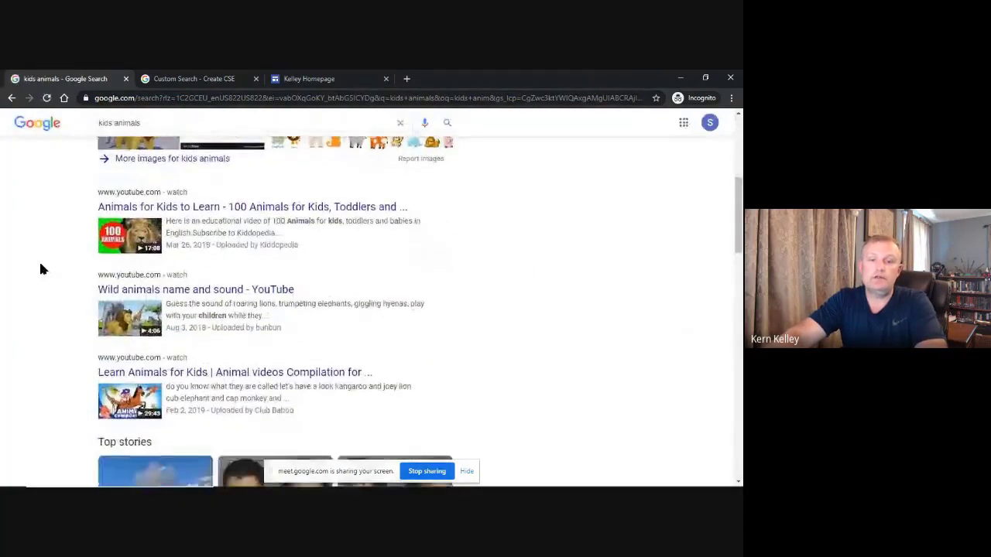
{"action": "scroll", "coordinate": [53, 283], "scroll_direction": "down", "scroll_amount": 3}
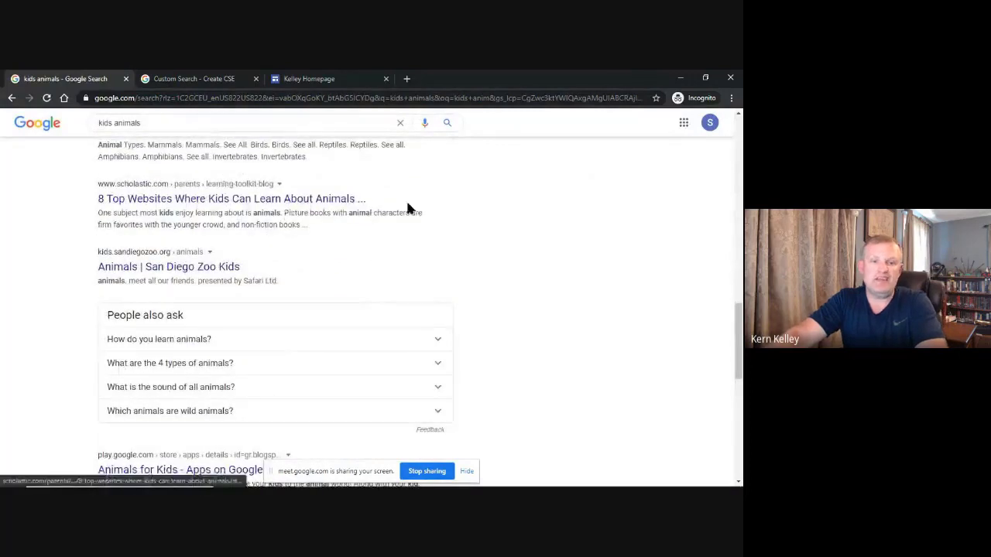
{"action": "scroll", "coordinate": [190, 199], "scroll_direction": "down", "scroll_amount": 1}
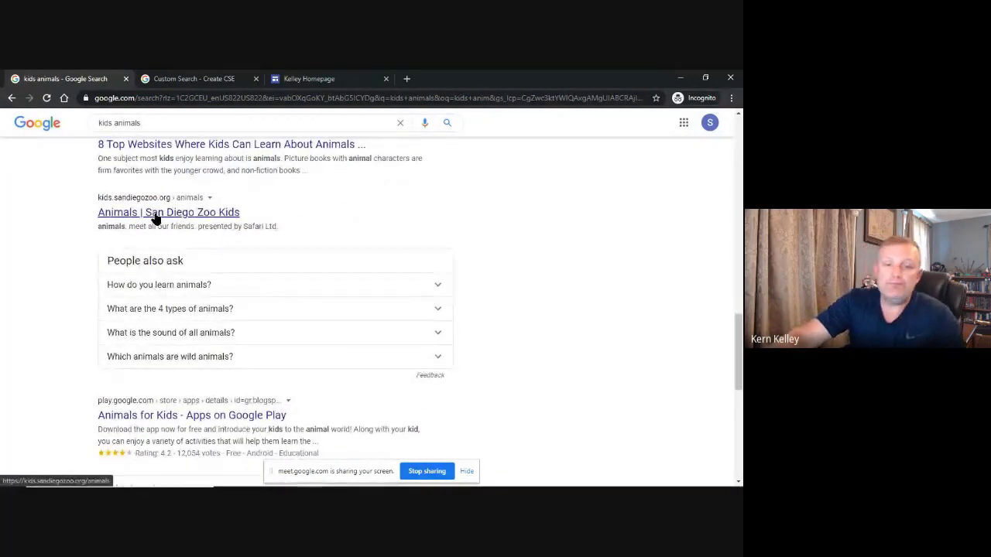
{"action": "left_click", "coordinate": [156, 214]}
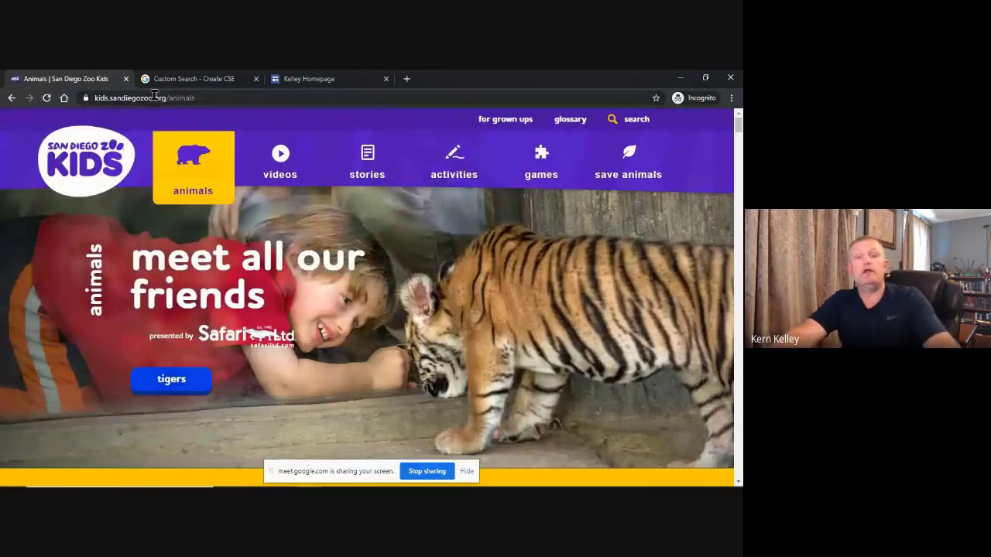
{"action": "left_click", "coordinate": [194, 78]}
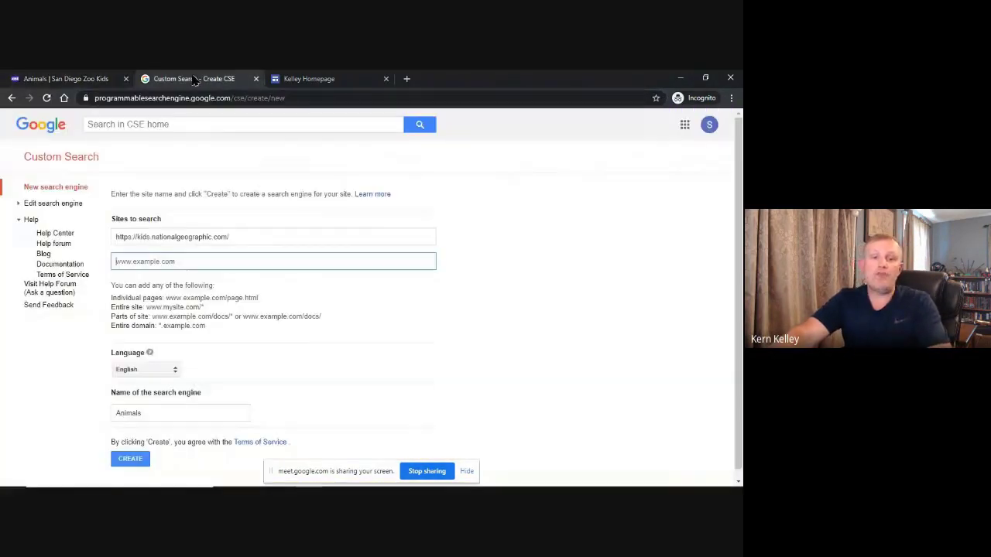
{"action": "type", "text": "https://kids.sandiegozoo.org/animals"}
{"action": "left_click", "coordinate": [494, 291]}
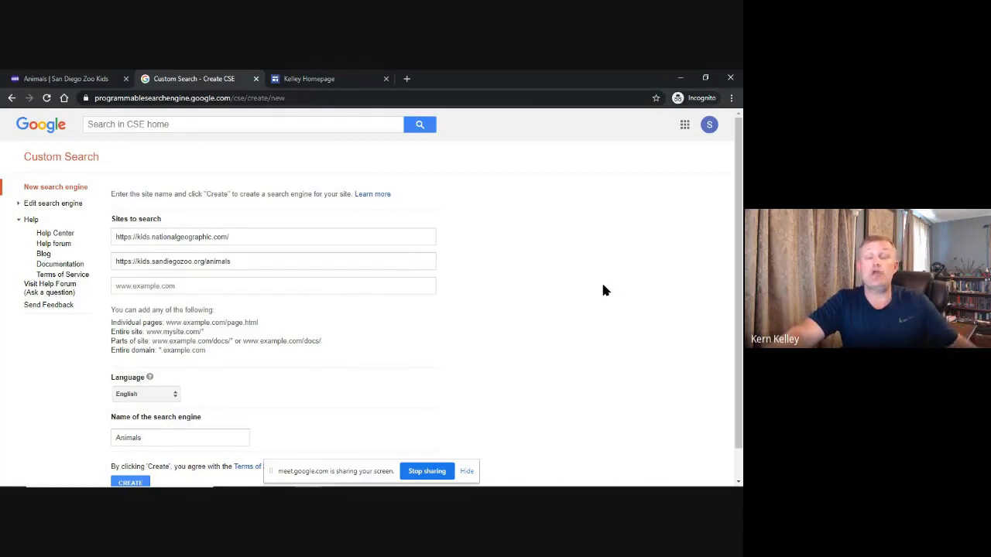
{"action": "scroll", "coordinate": [552, 250], "scroll_direction": "down", "scroll_amount": 1}
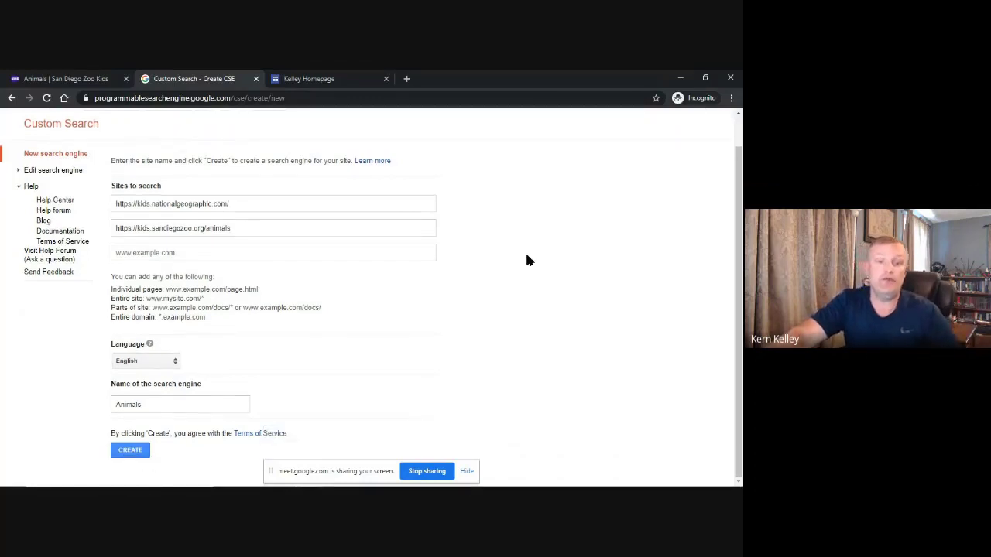
{"action": "left_click", "coordinate": [130, 451]}
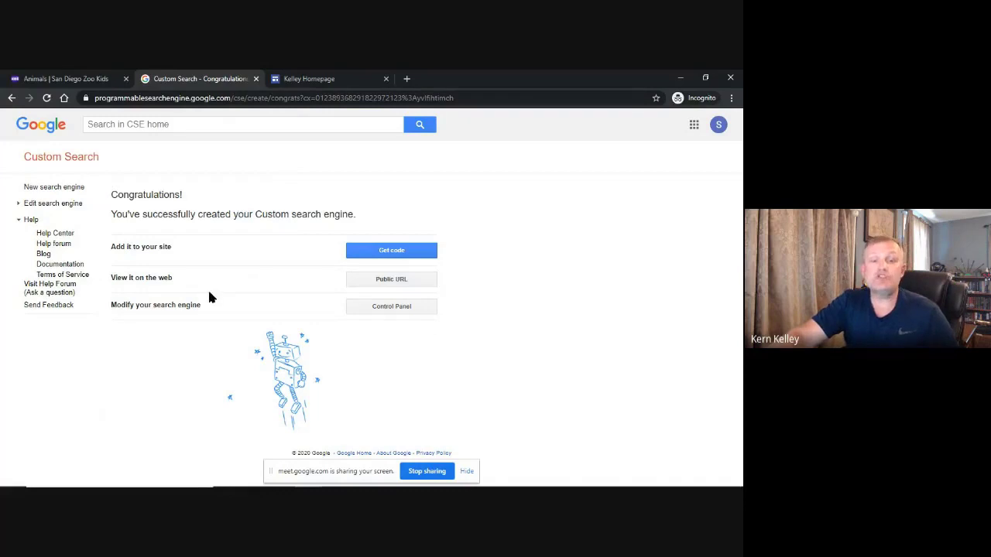
Get the embed code for the Animals search engine and copy the whole snippet.
{"action": "left_click", "coordinate": [385, 254]}
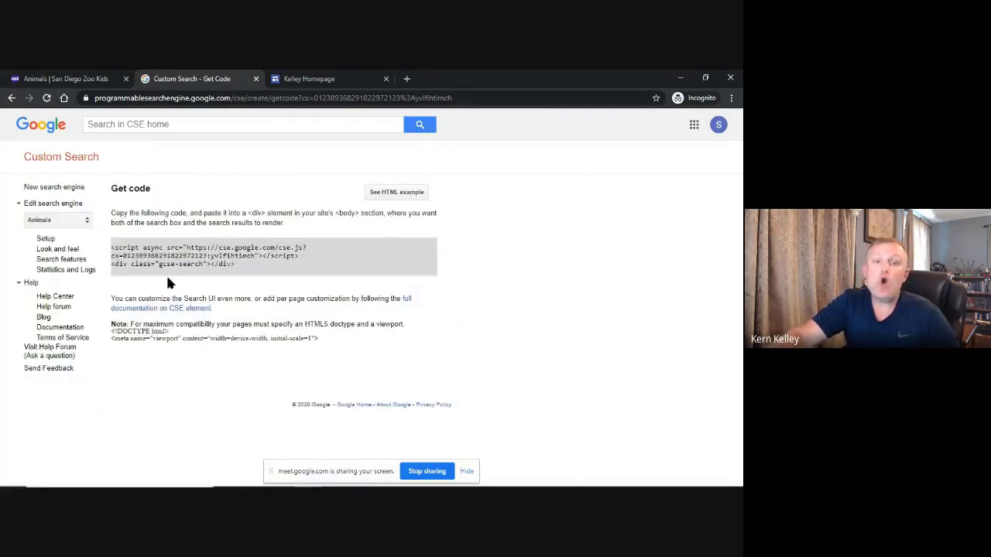
{"action": "left_click", "coordinate": [260, 268]}
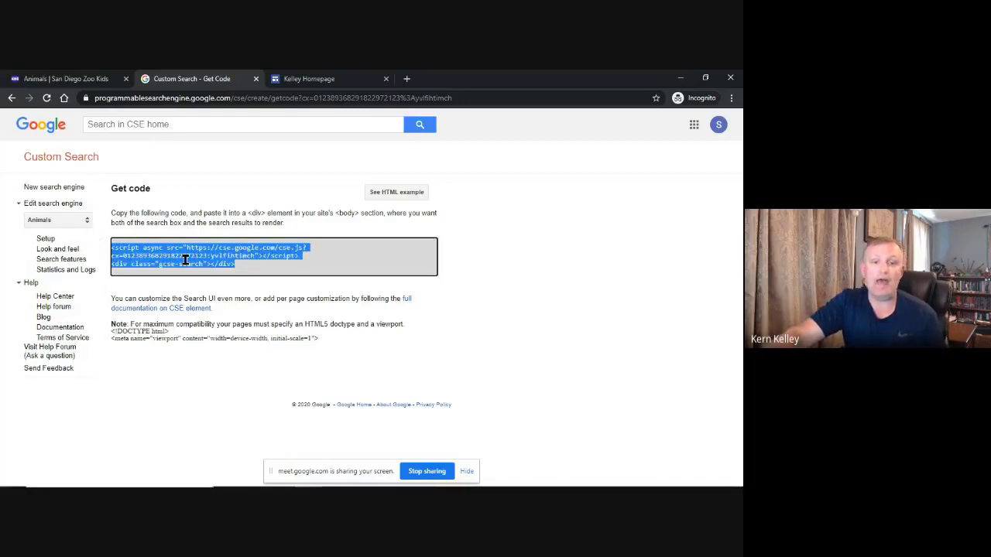
{"action": "right_click", "coordinate": [185, 260]}
{"action": "left_click", "coordinate": [240, 268]}
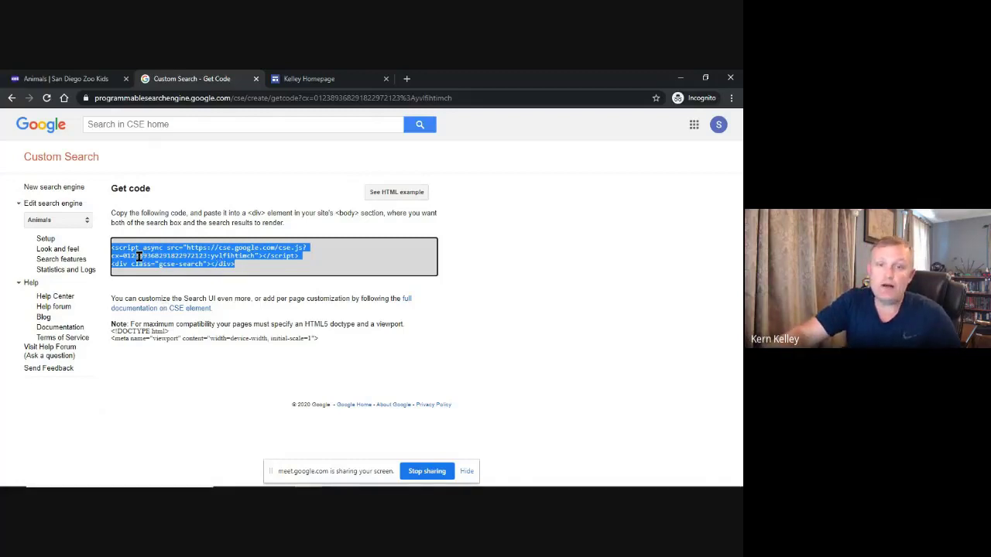
Embed the copied search engine code below the last image on the Google Sites homepage, then widen the box across the page and shorten it.
{"action": "left_click", "coordinate": [317, 79]}
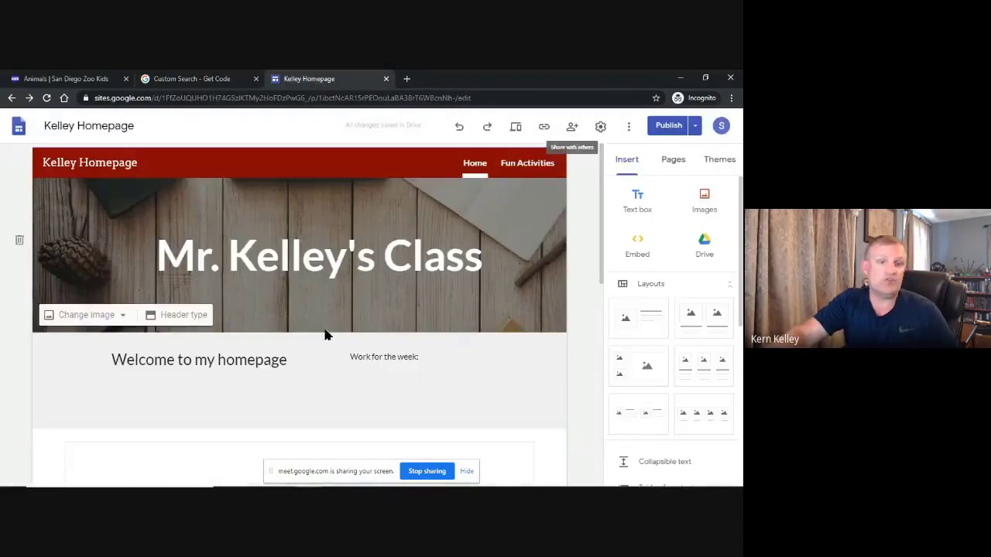
{"action": "scroll", "coordinate": [379, 267], "scroll_direction": "down", "scroll_amount": 10}
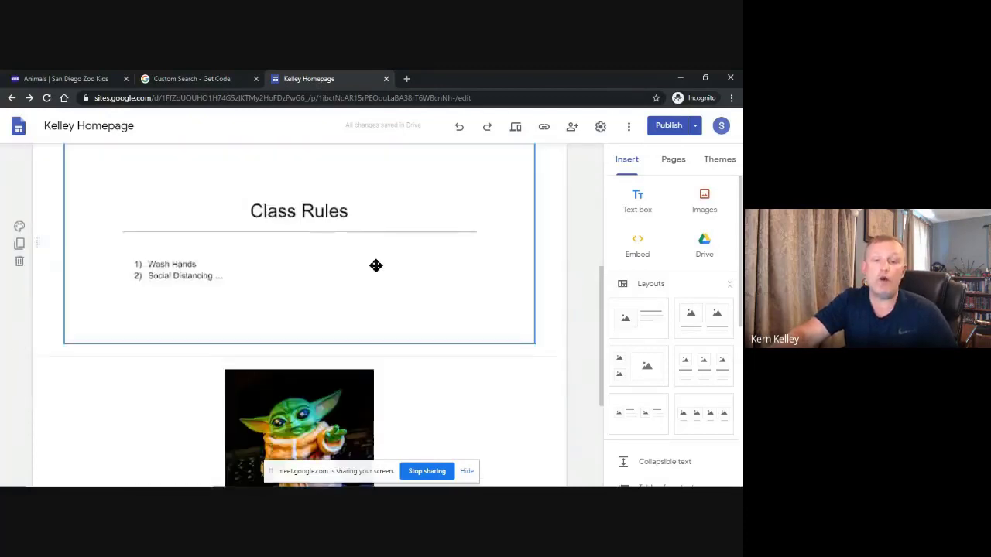
{"action": "left_click", "coordinate": [640, 245]}
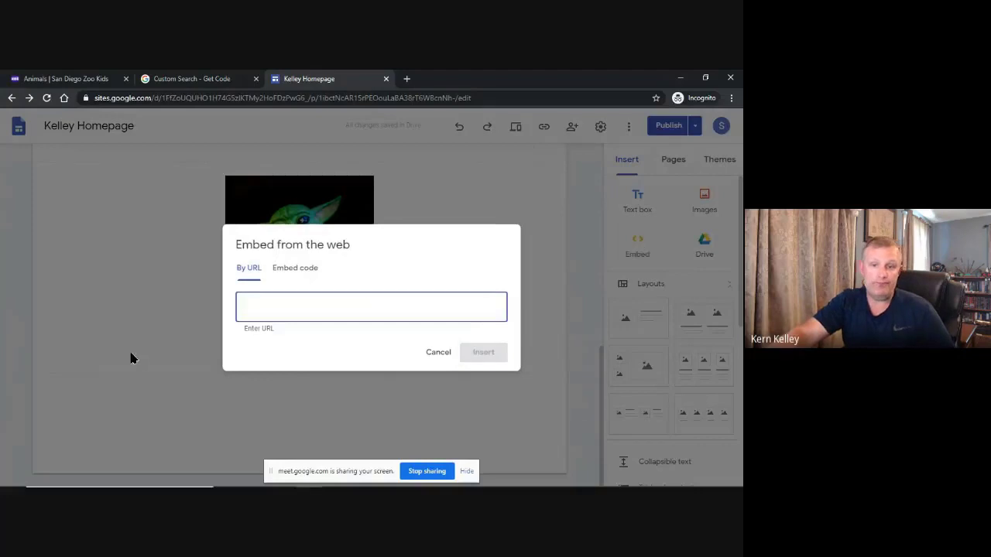
{"action": "left_click", "coordinate": [299, 269]}
{"action": "right_click", "coordinate": [304, 286]}
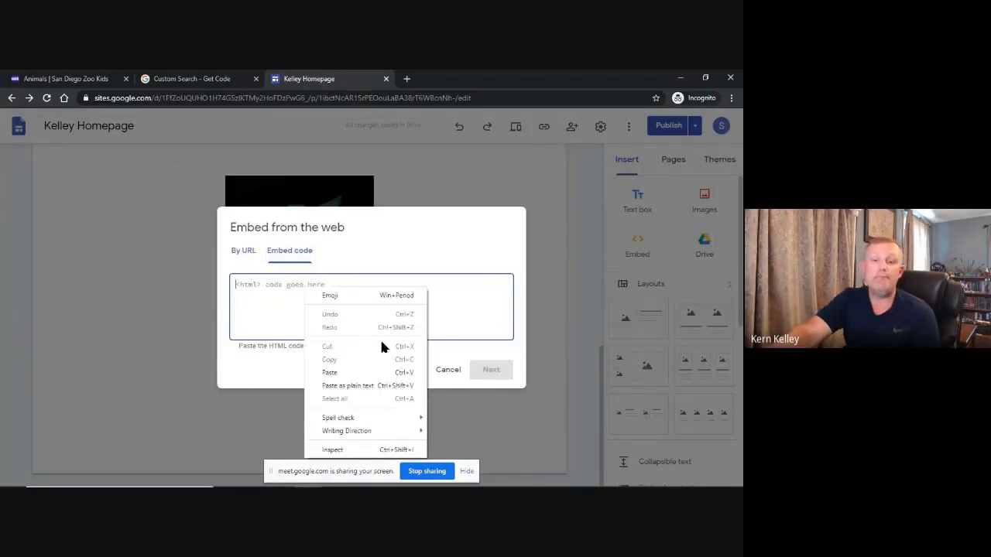
{"action": "left_click", "coordinate": [363, 372]}
{"action": "left_click", "coordinate": [497, 371]}
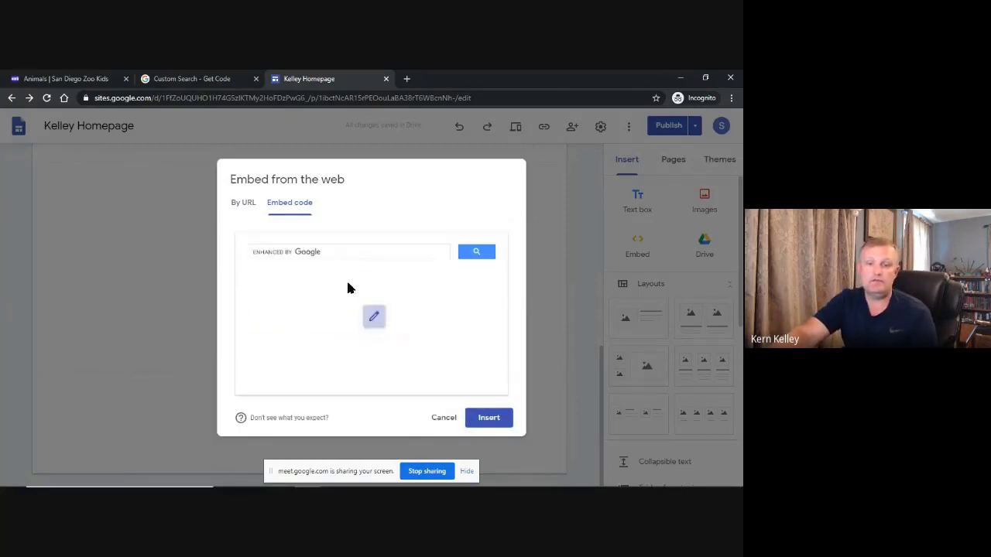
{"action": "left_click", "coordinate": [491, 419]}
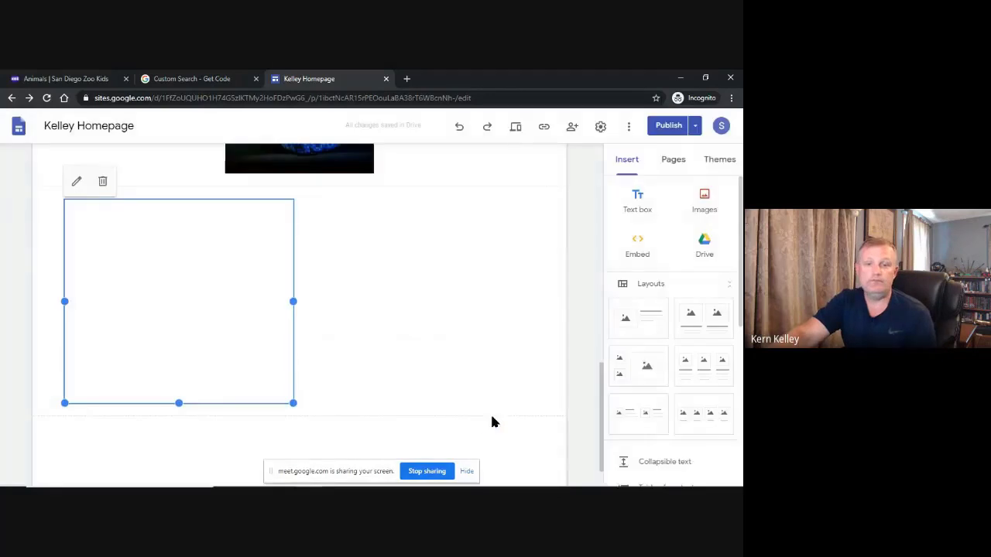
{"action": "left_click_drag", "start_coordinate": [291, 300], "coordinate": [553, 294]}
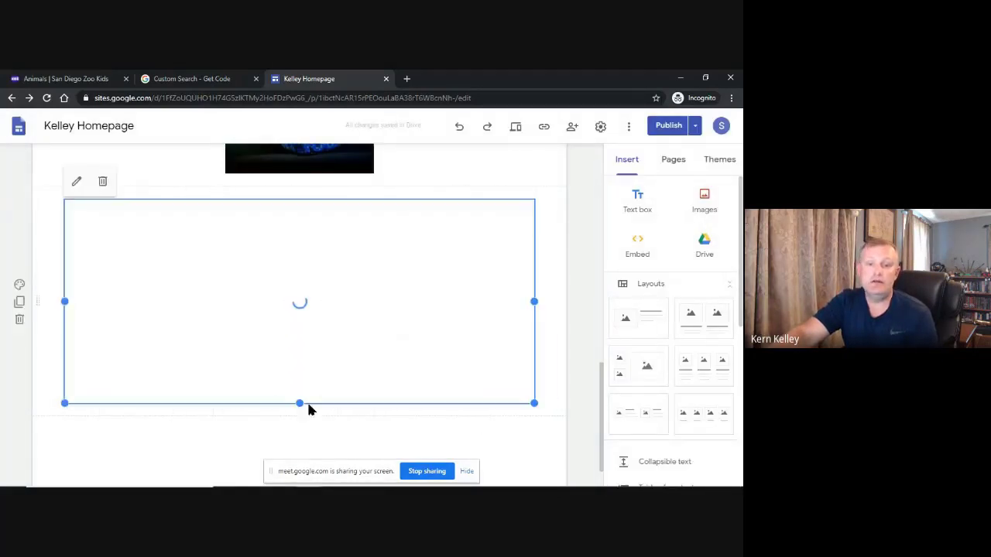
{"action": "left_click_drag", "start_coordinate": [298, 402], "coordinate": [316, 292]}
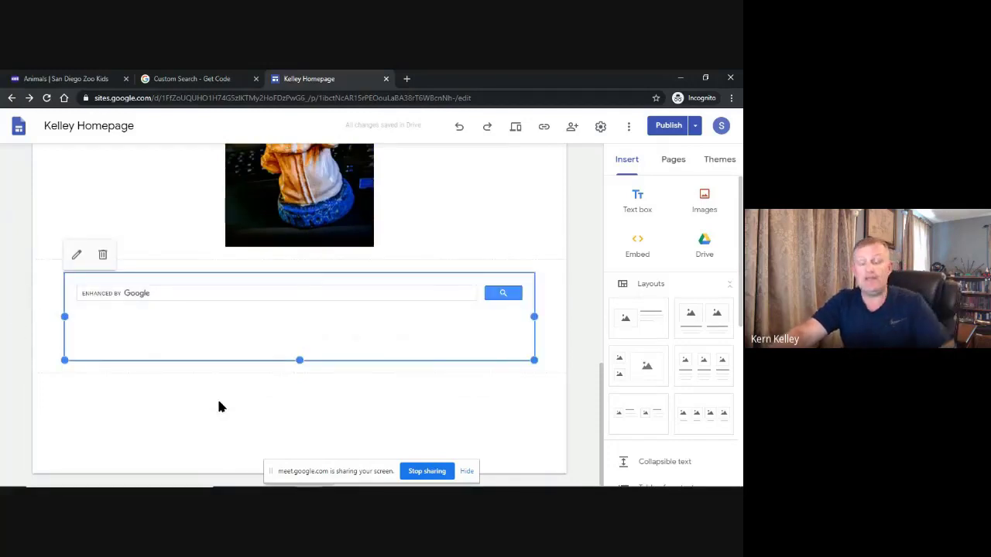
Publish the homepage changes and open the published version of the site.
{"action": "left_click", "coordinate": [665, 126]}
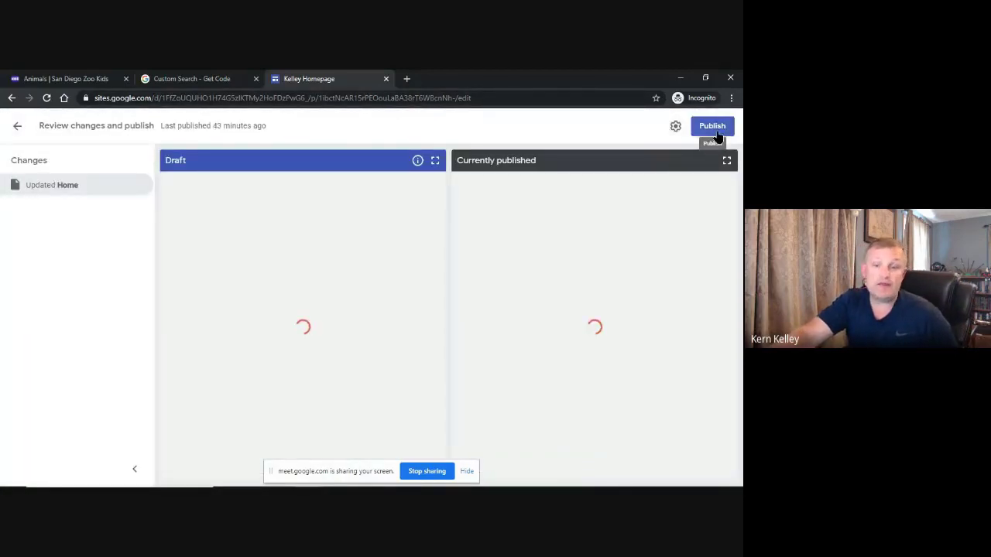
{"action": "left_click", "coordinate": [713, 130]}
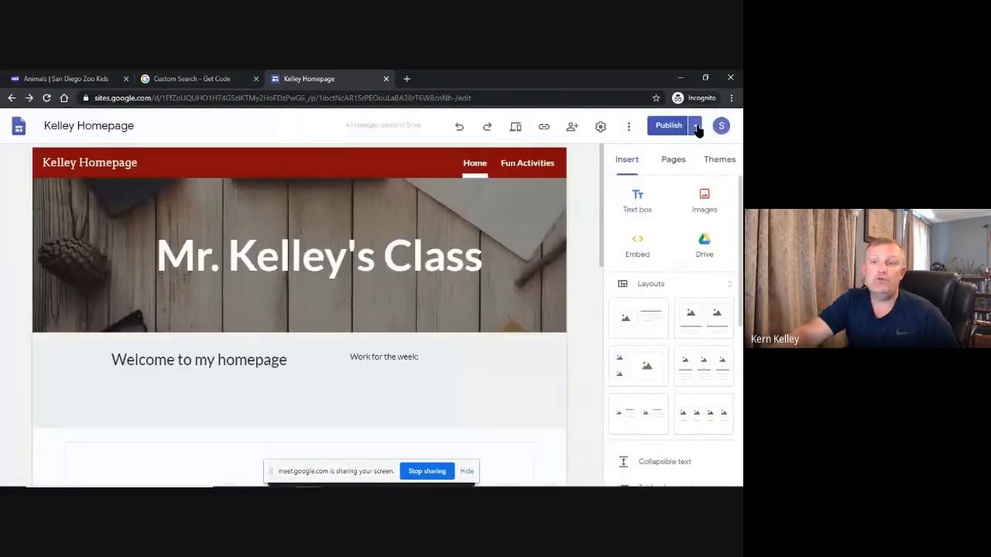
{"action": "left_click", "coordinate": [697, 126]}
{"action": "left_click", "coordinate": [629, 188]}
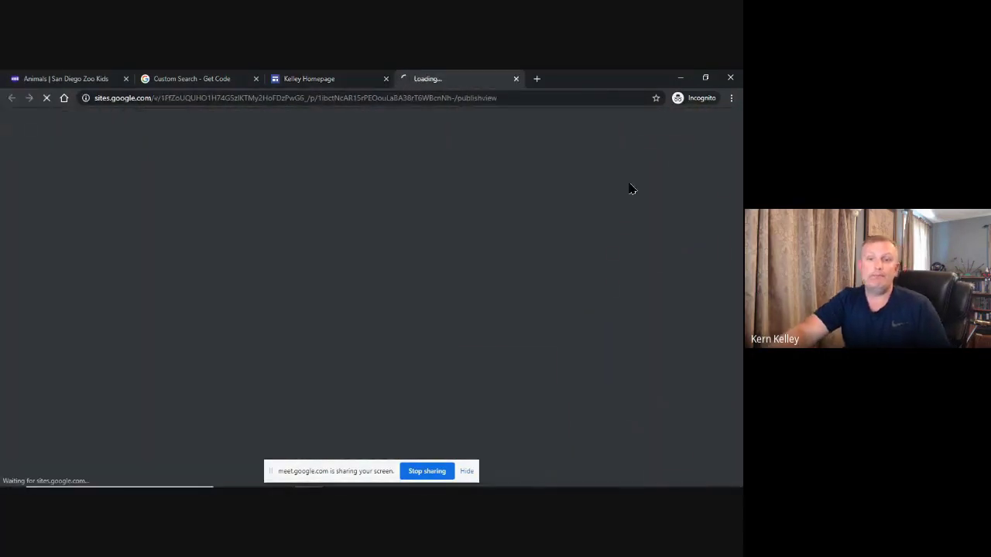
Test the embedded search engine below the last image by searching for "panthers" and check the results overlay.
{"action": "scroll", "coordinate": [66, 293], "scroll_direction": "down", "scroll_amount": 10}
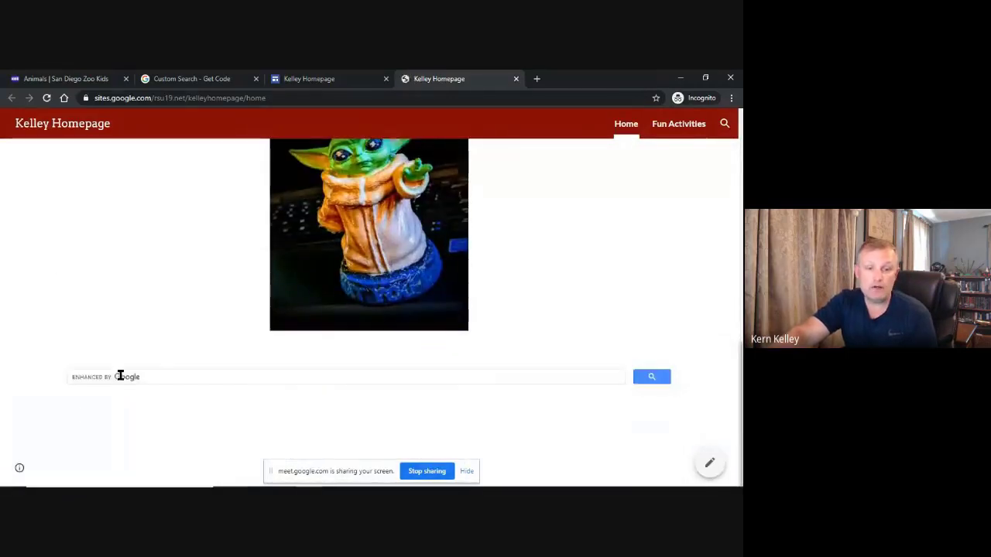
{"action": "left_click", "coordinate": [119, 377]}
{"action": "type", "text": "panthers"}
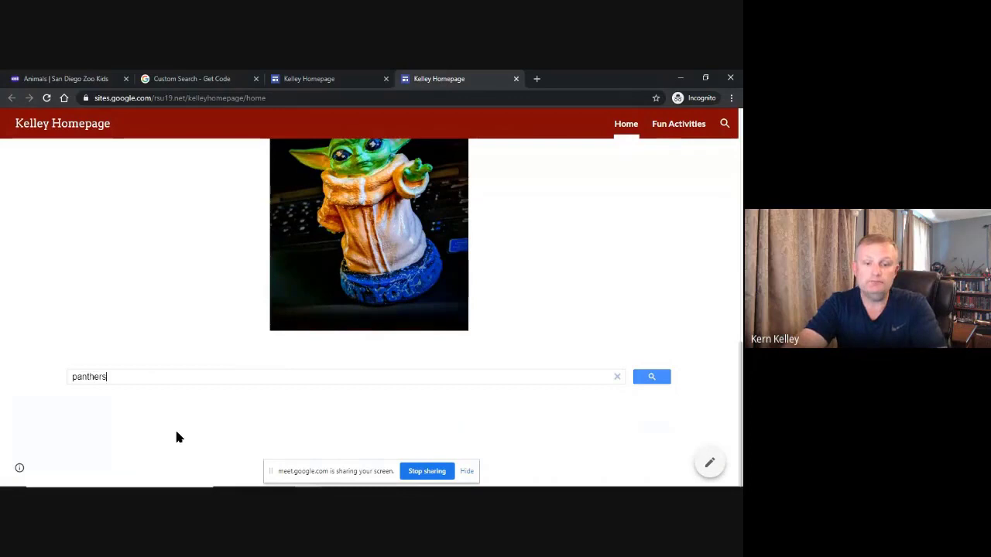
{"action": "key", "text": "Return"}
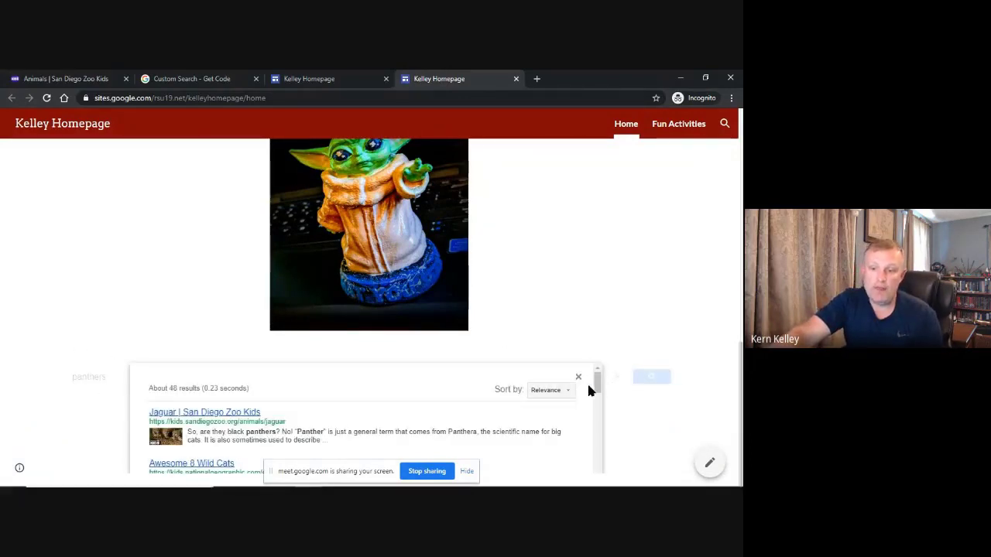
{"action": "left_click_drag", "start_coordinate": [596, 385], "coordinate": [603, 356]}
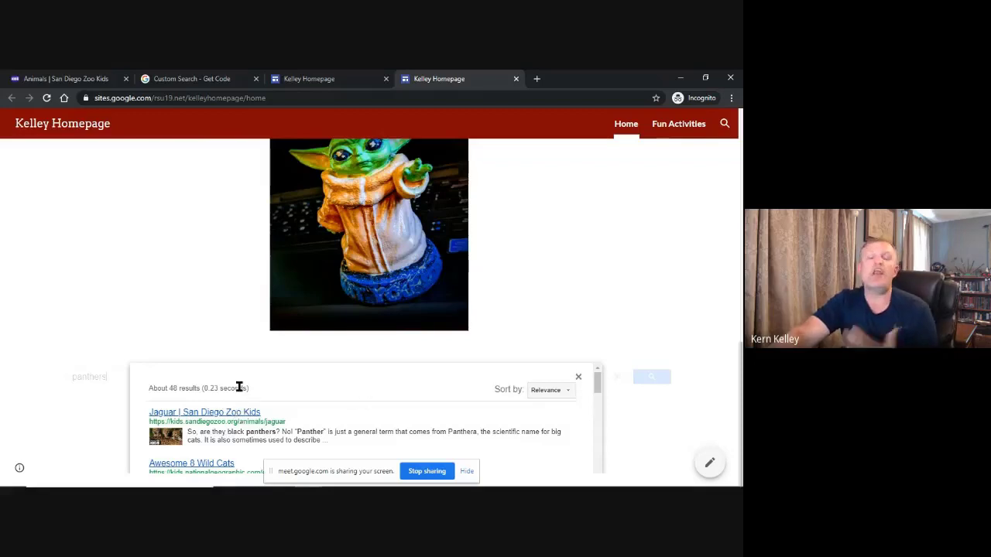
Open the setup of the Animals search engine in Custom Search and examine its basic settings and list of sites to search.
{"action": "left_click", "coordinate": [199, 78]}
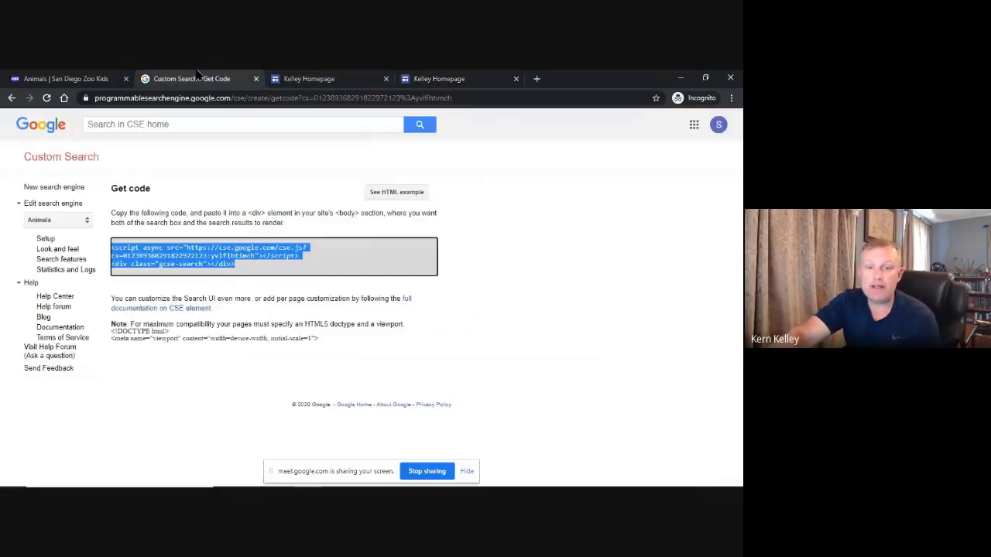
{"action": "left_click", "coordinate": [42, 204]}
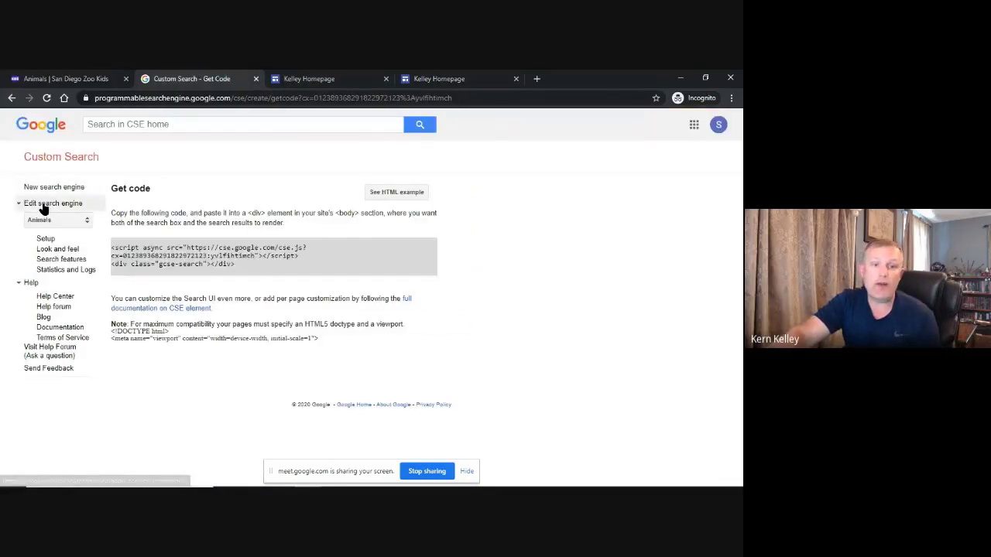
{"action": "left_click", "coordinate": [43, 204]}
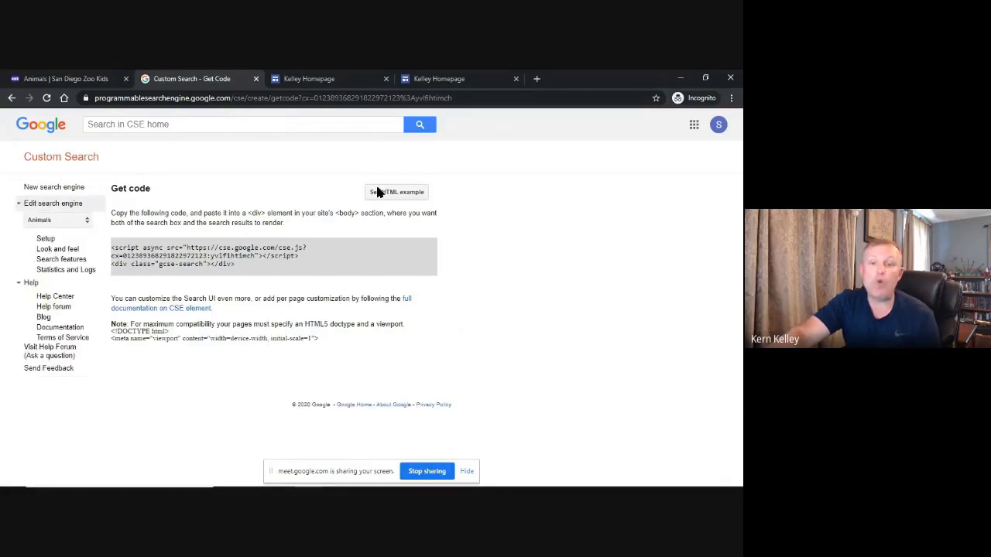
{"action": "left_click", "coordinate": [42, 240]}
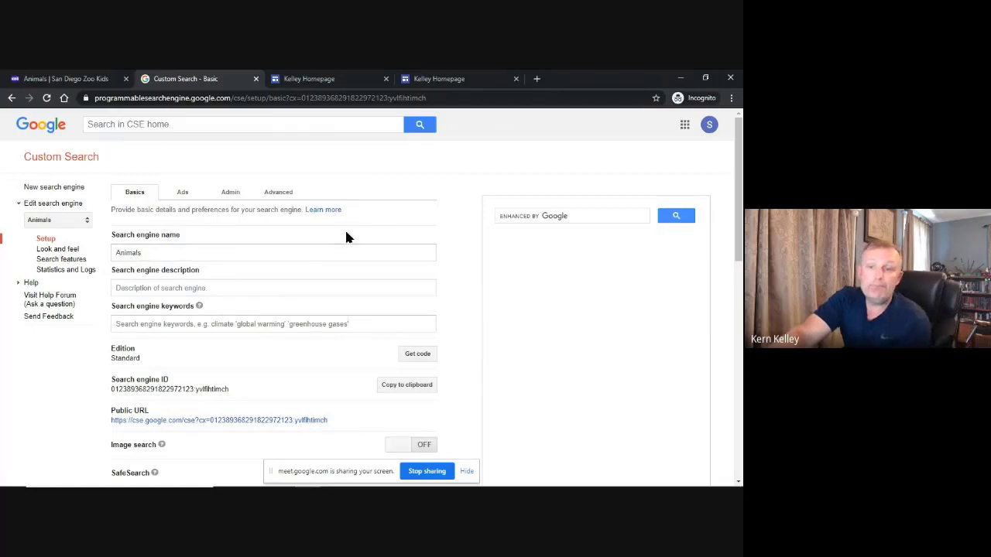
{"action": "left_click", "coordinate": [168, 285]}
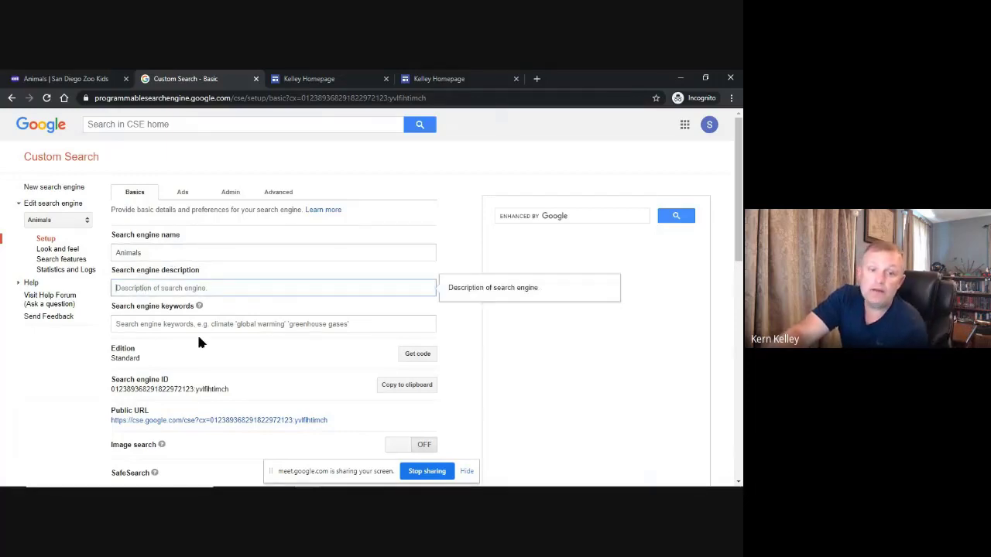
{"action": "scroll", "coordinate": [197, 333], "scroll_direction": "down", "scroll_amount": 3}
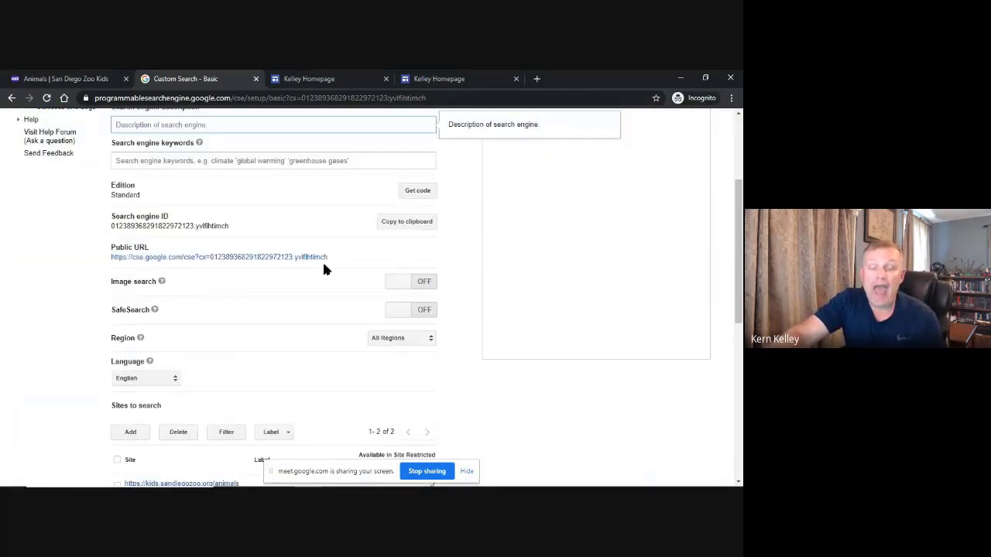
{"action": "scroll", "coordinate": [304, 364], "scroll_direction": "down", "scroll_amount": 3}
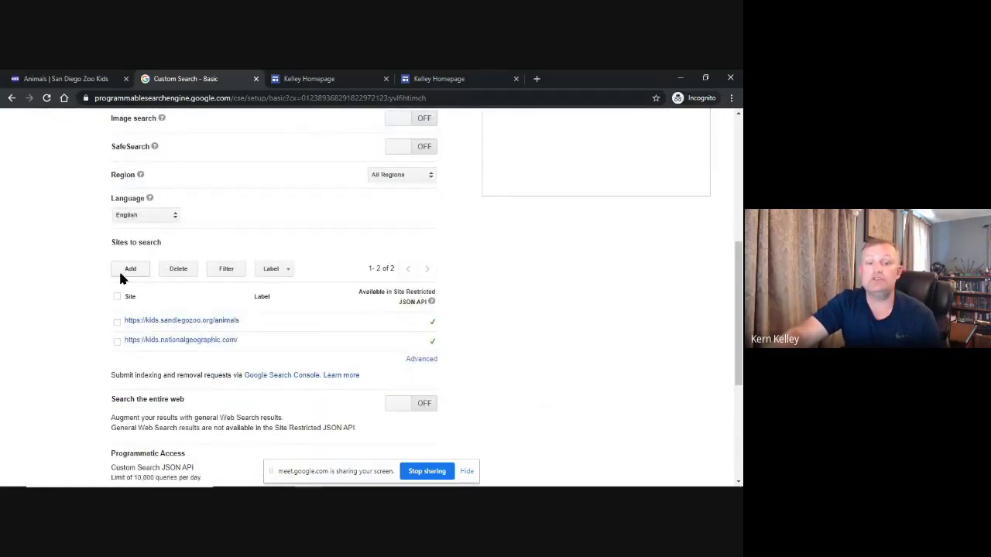
{"action": "scroll", "coordinate": [118, 272], "scroll_direction": "down", "scroll_amount": 3}
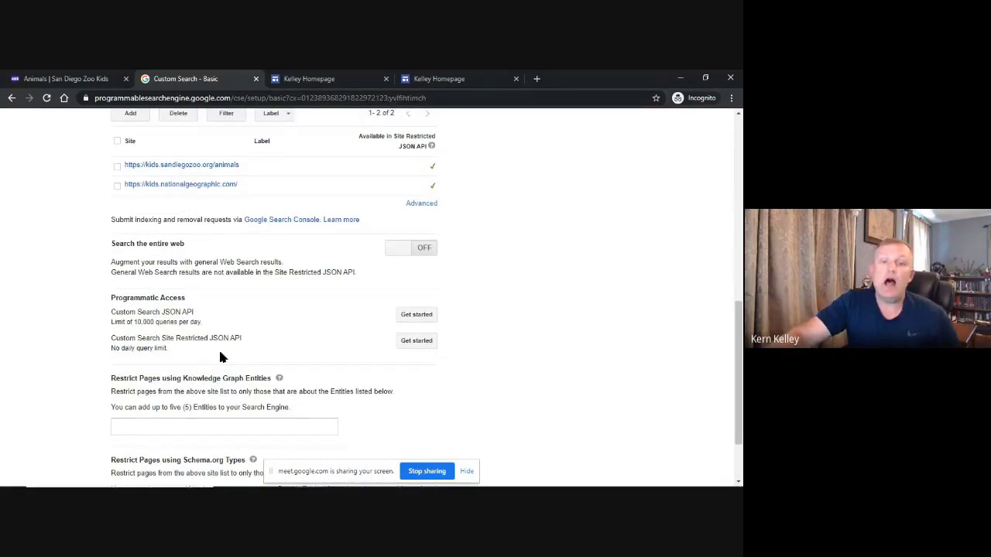
{"action": "scroll", "coordinate": [194, 230], "scroll_direction": "up", "scroll_amount": 8}
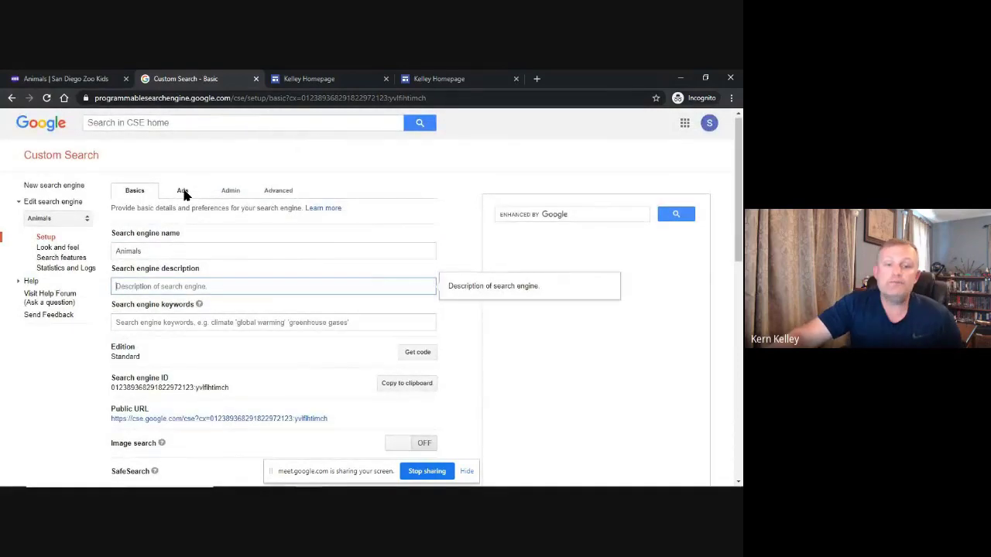
Turn on SafeSearch for the Animals search engine.
{"action": "scroll", "coordinate": [183, 189], "scroll_direction": "down", "scroll_amount": 1}
{"action": "scroll", "coordinate": [177, 190], "scroll_direction": "down", "scroll_amount": 4}
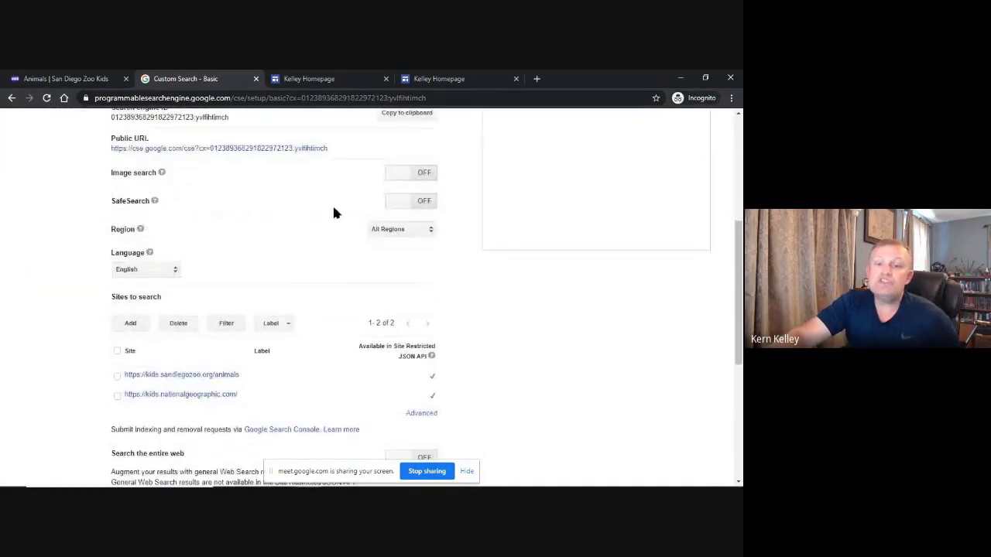
{"action": "left_click", "coordinate": [413, 201]}
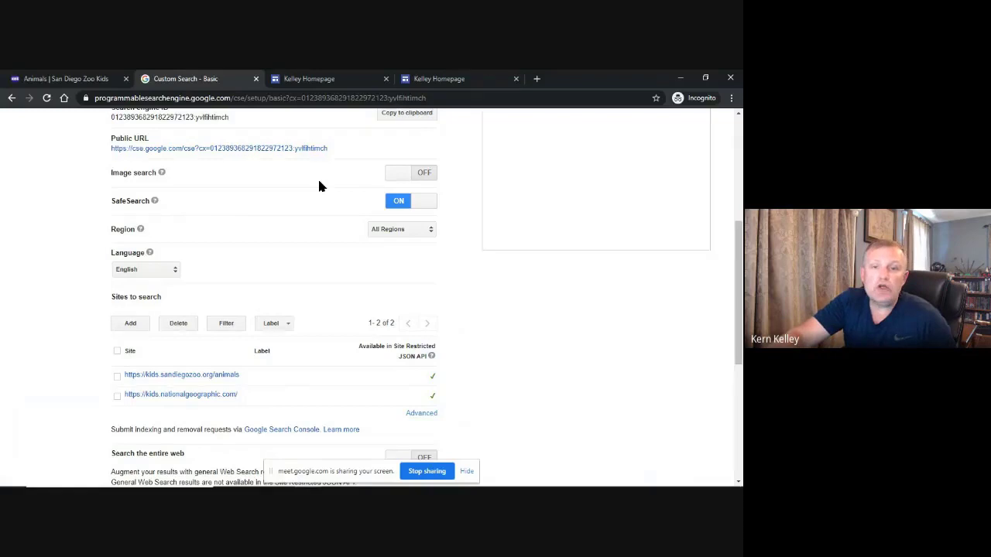
Try the Full width, Two column, Google hosted and Two page layouts in the Animals search engine's look and feel settings.
{"action": "scroll", "coordinate": [322, 185], "scroll_direction": "down", "scroll_amount": 2}
{"action": "scroll", "coordinate": [324, 184], "scroll_direction": "up", "scroll_amount": 6}
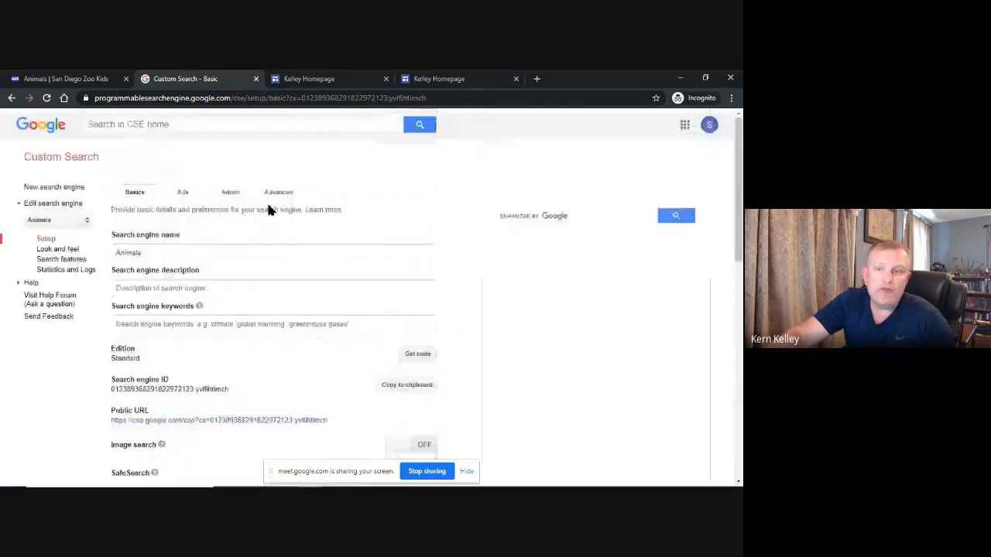
{"action": "left_click", "coordinate": [54, 250]}
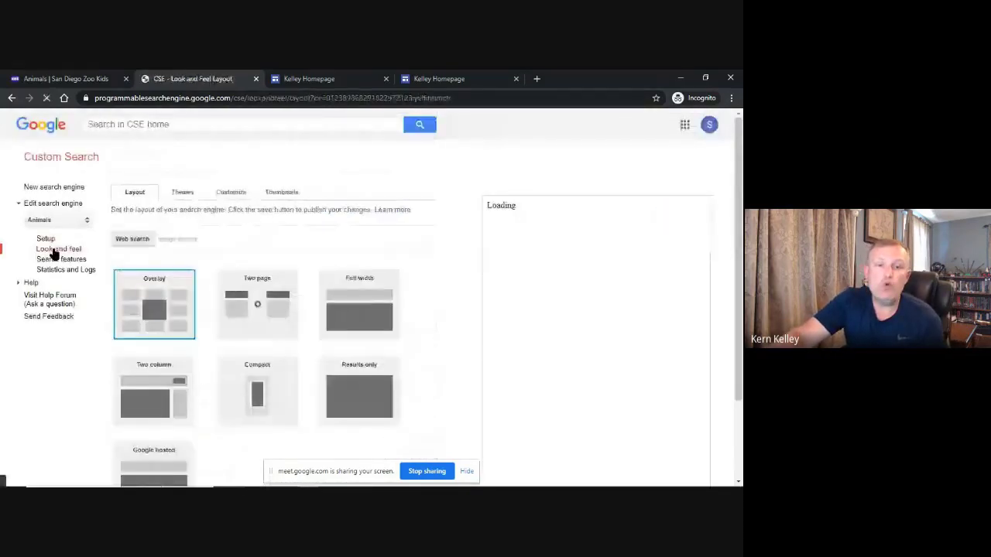
{"action": "scroll", "coordinate": [286, 247], "scroll_direction": "down", "scroll_amount": 1}
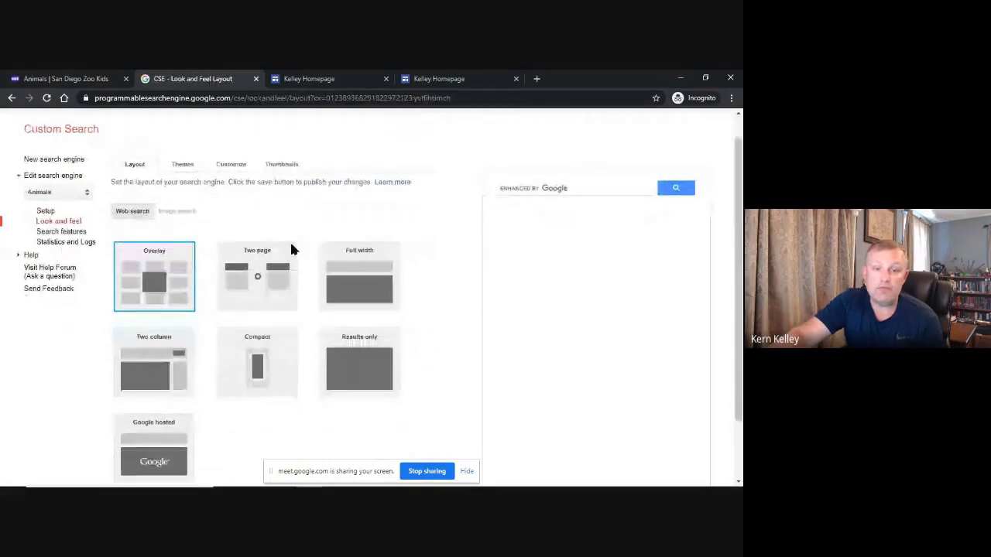
{"action": "scroll", "coordinate": [291, 249], "scroll_direction": "down", "scroll_amount": 2}
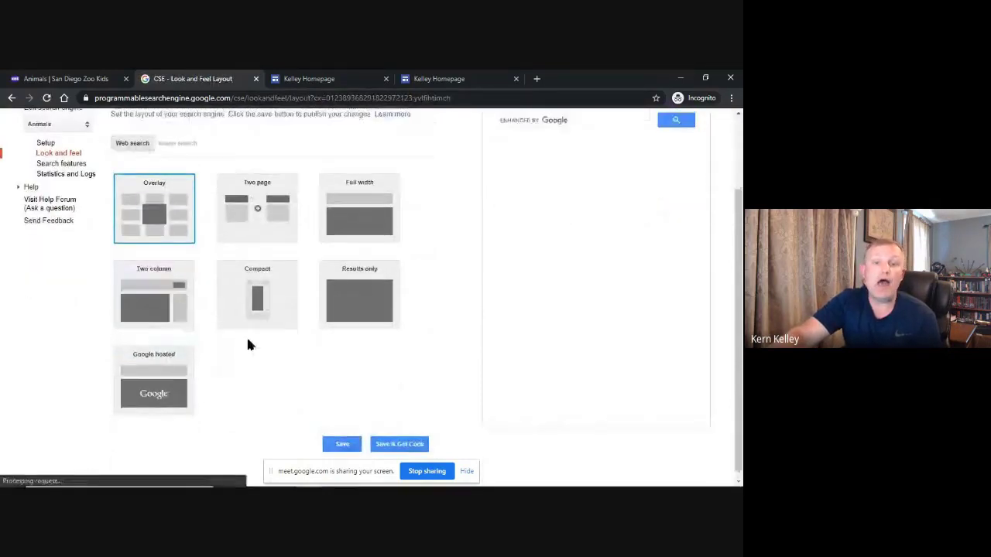
{"action": "scroll", "coordinate": [255, 333], "scroll_direction": "up", "scroll_amount": 2}
{"action": "left_click", "coordinate": [361, 251]}
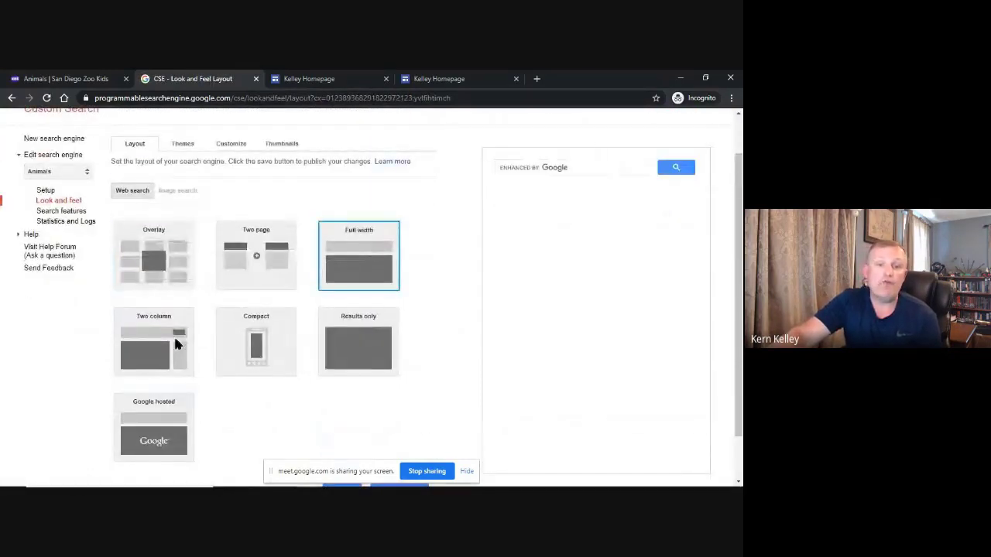
{"action": "left_click", "coordinate": [173, 336]}
{"action": "left_click", "coordinate": [153, 419]}
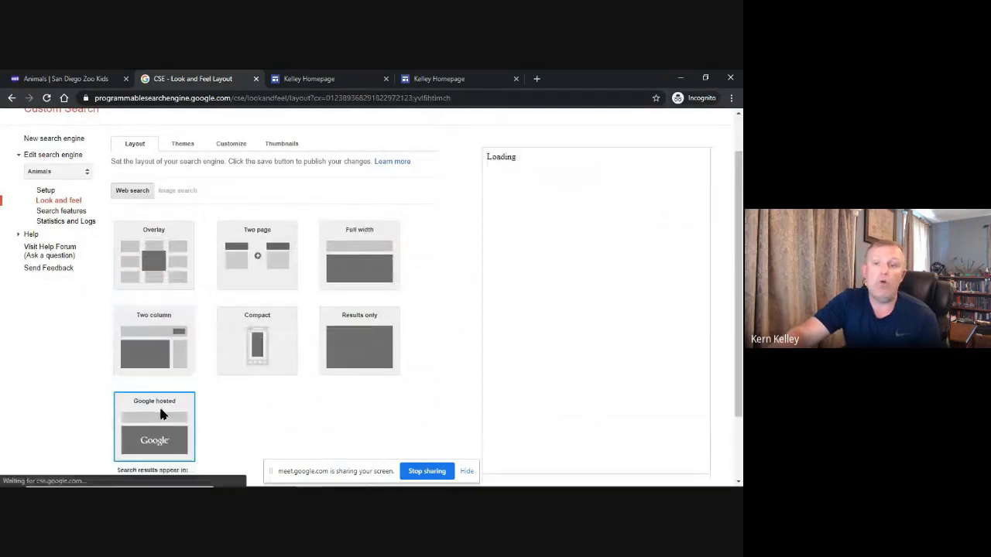
{"action": "left_click", "coordinate": [238, 255]}
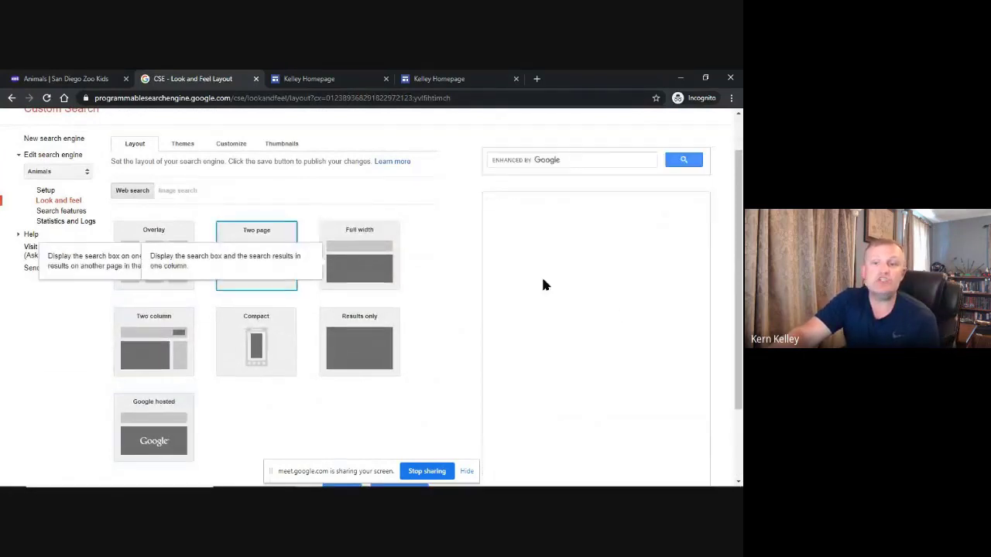
Preview the Espresso theme for the Animals search engine and choose the Shiny theme instead.
{"action": "left_click", "coordinate": [182, 147]}
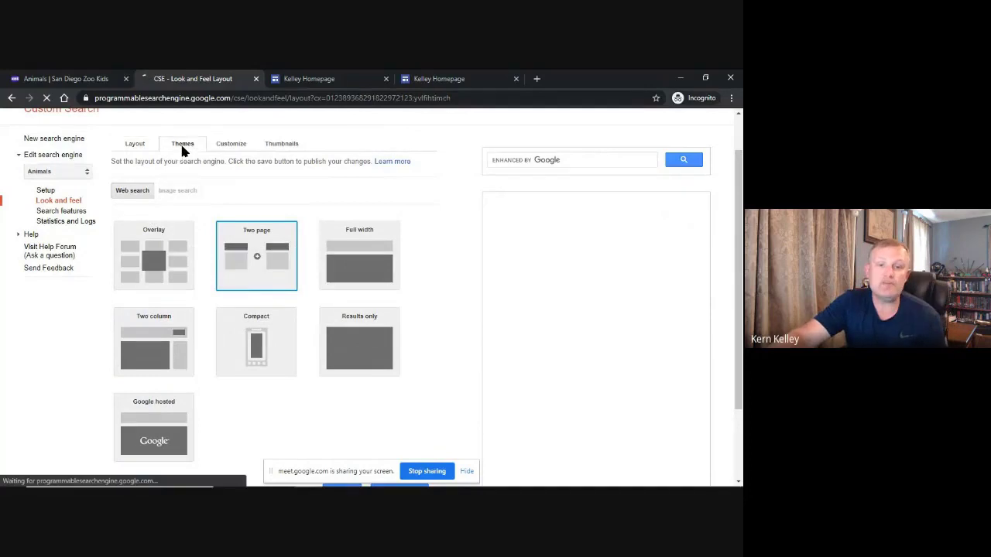
{"action": "left_click", "coordinate": [373, 275]}
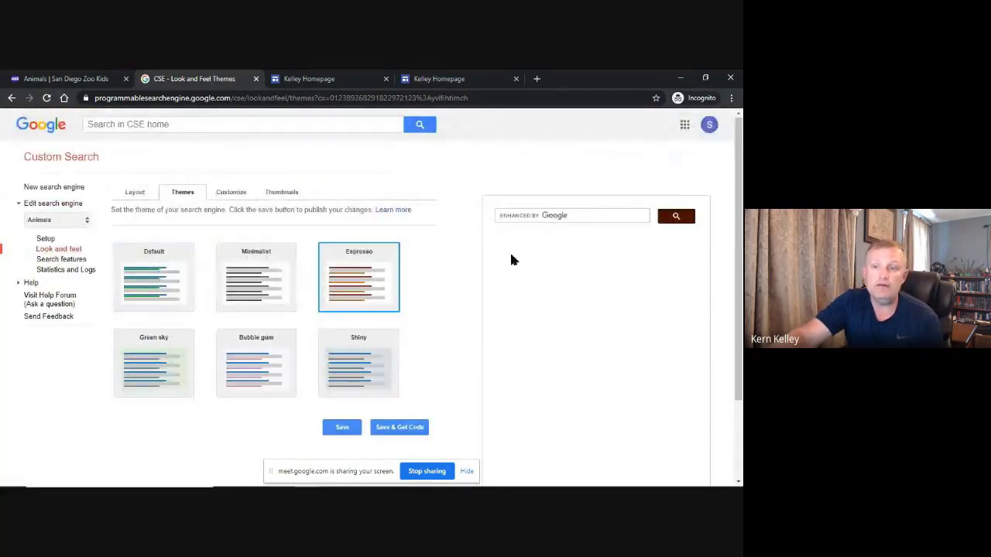
{"action": "left_click", "coordinate": [362, 346]}
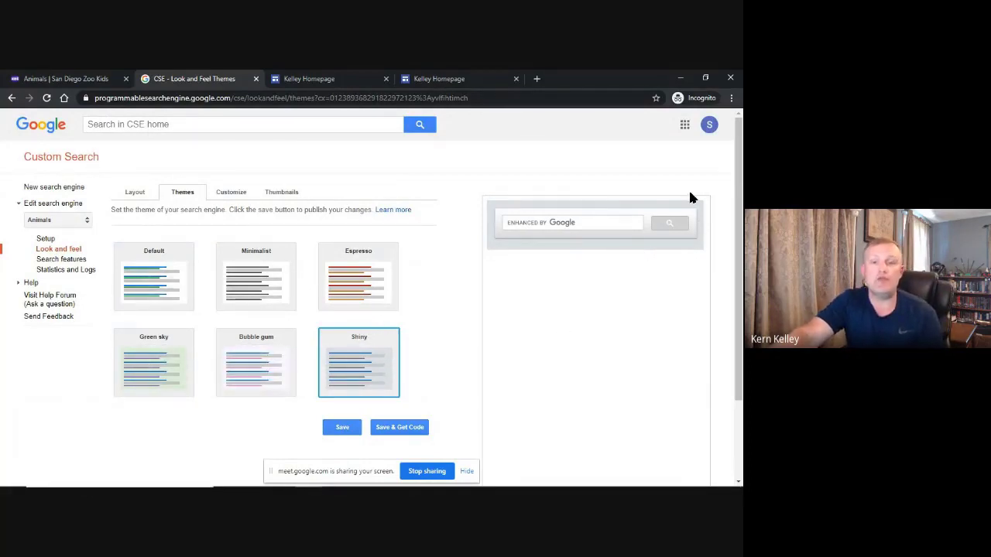
{"action": "scroll", "coordinate": [606, 269], "scroll_direction": "down", "scroll_amount": 3}
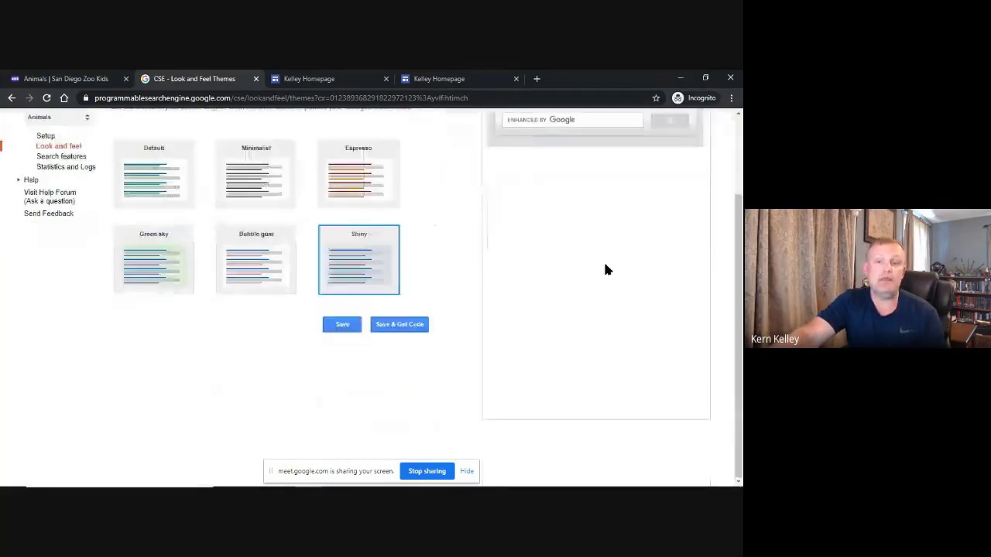
Save the theme choice, get the embed code and copy the whole snippet.
{"action": "left_click", "coordinate": [400, 327]}
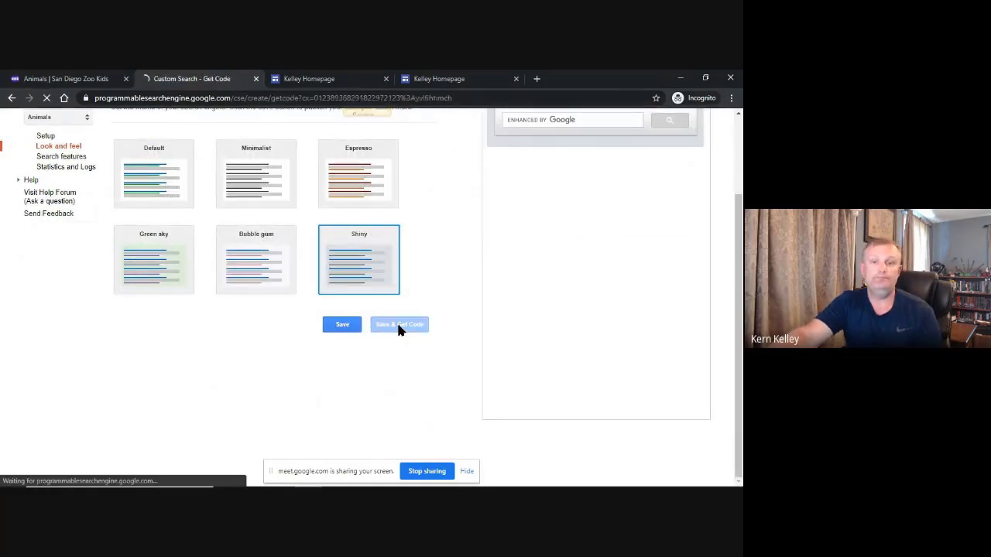
{"action": "left_click", "coordinate": [243, 265]}
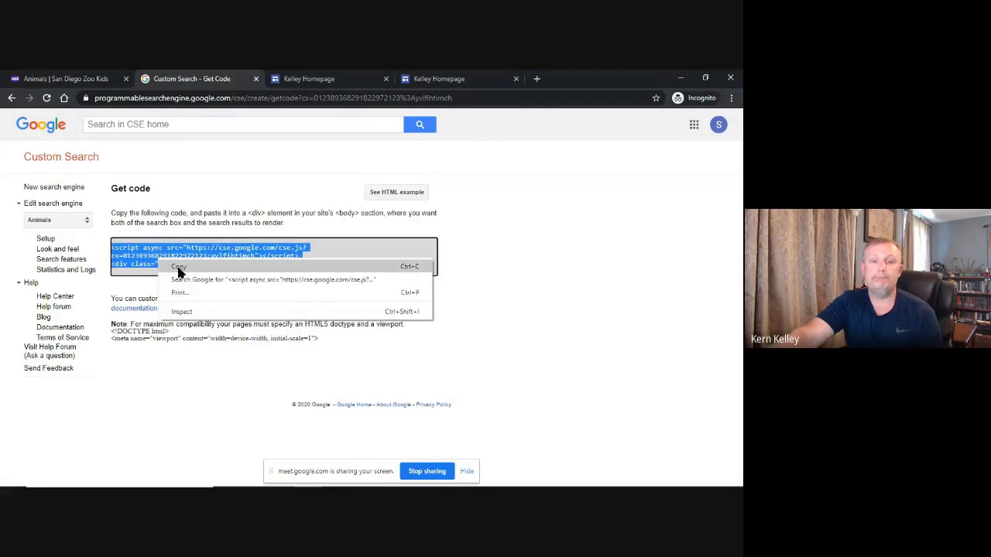
{"action": "left_click", "coordinate": [179, 268]}
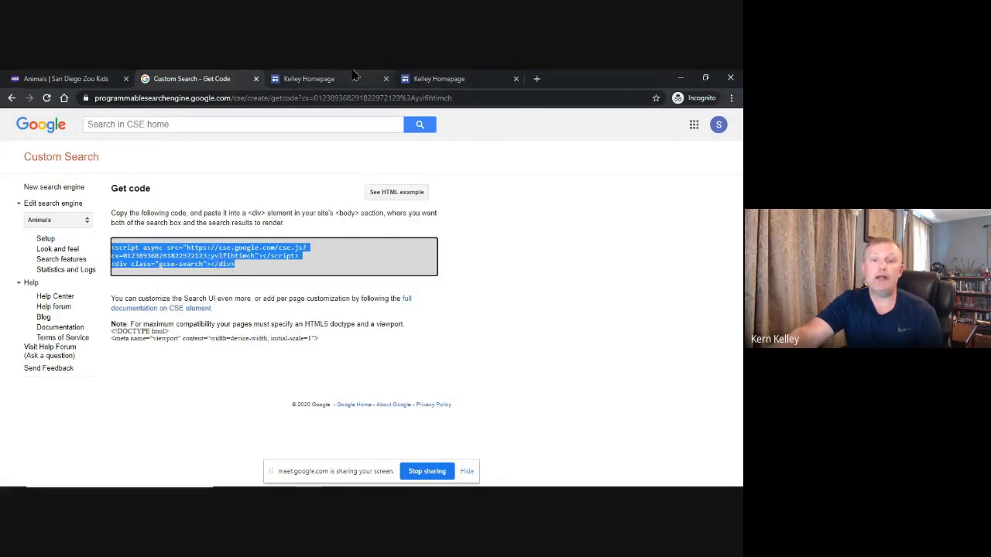
In the Google Sites homepage editor, replace the embedded search box's code with the copied Animals search engine snippet and save it.
{"action": "left_click", "coordinate": [309, 78]}
{"action": "scroll", "coordinate": [315, 261], "scroll_direction": "down", "scroll_amount": 5}
{"action": "scroll", "coordinate": [316, 261], "scroll_direction": "down", "scroll_amount": 3}
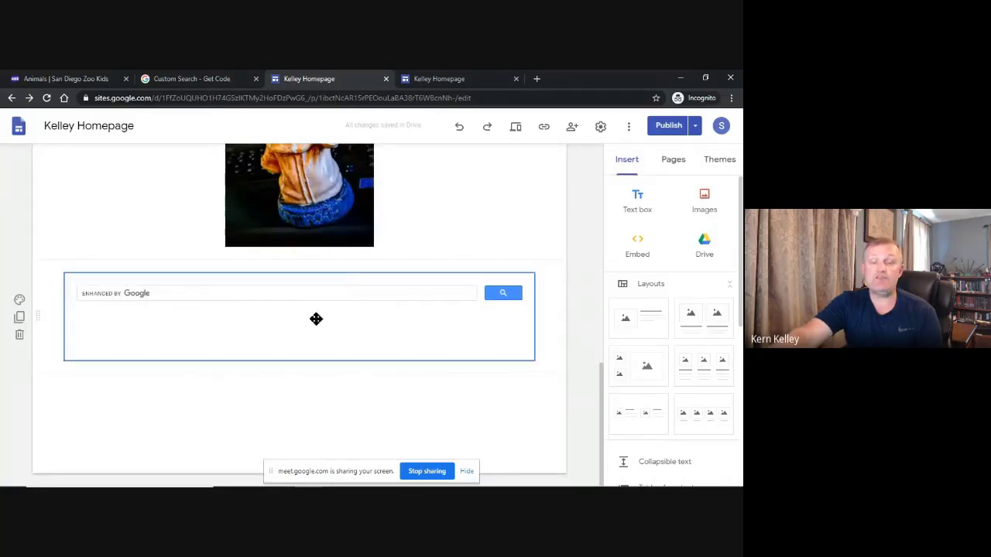
{"action": "left_click", "coordinate": [116, 323]}
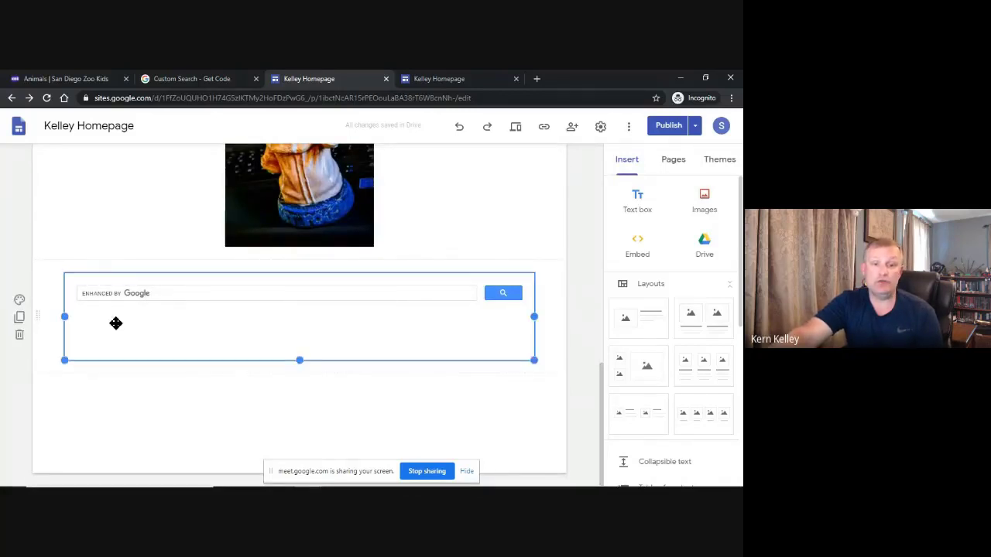
{"action": "left_click", "coordinate": [77, 257]}
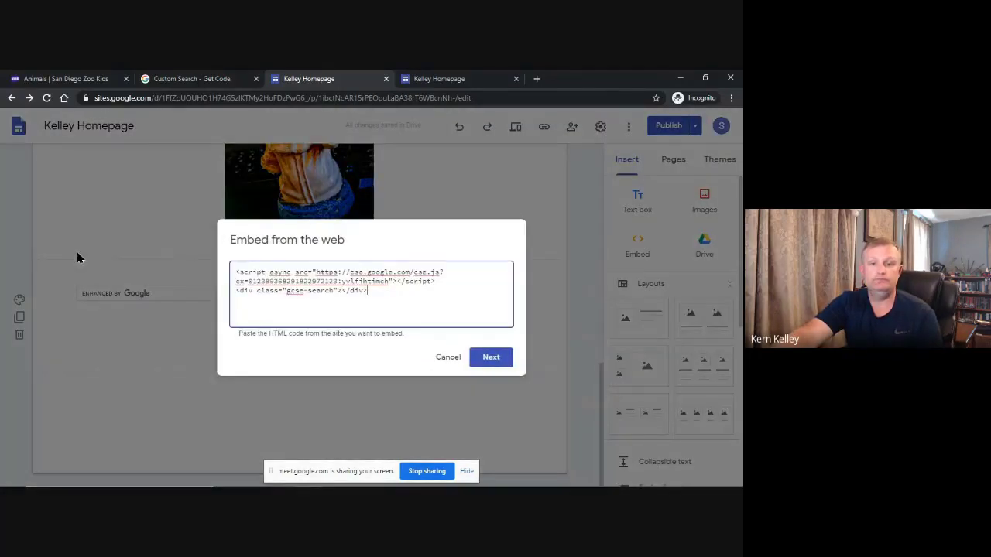
{"action": "key", "text": "ctrl+a"}
{"action": "key", "text": "ctrl+c"}
{"action": "key", "text": "BackSpace"}
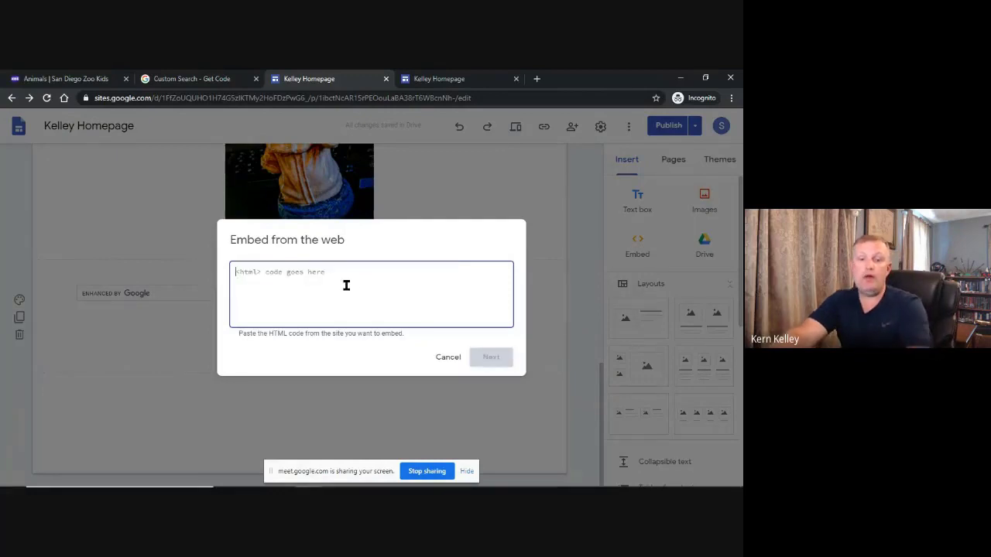
{"action": "key", "text": "ctrl+v"}
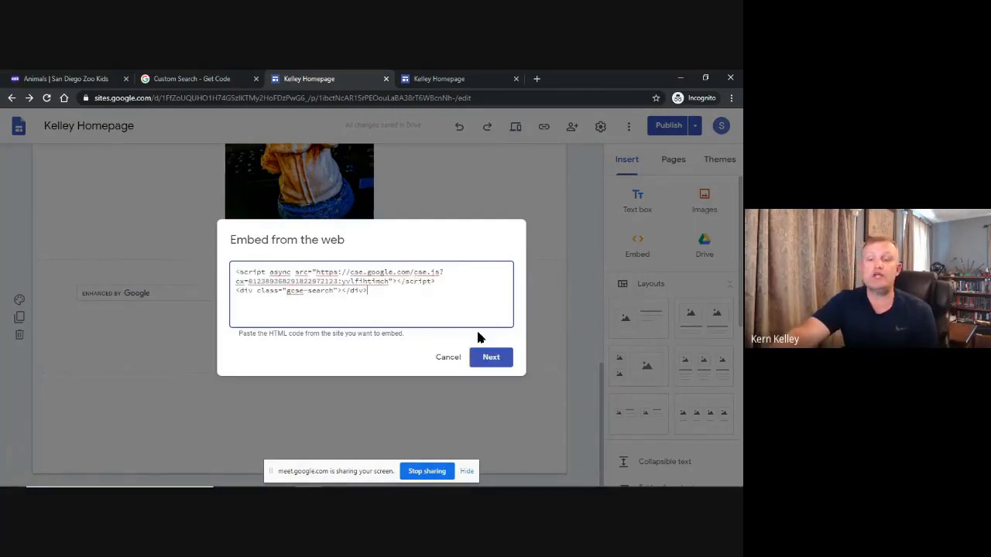
{"action": "left_click", "coordinate": [491, 357]}
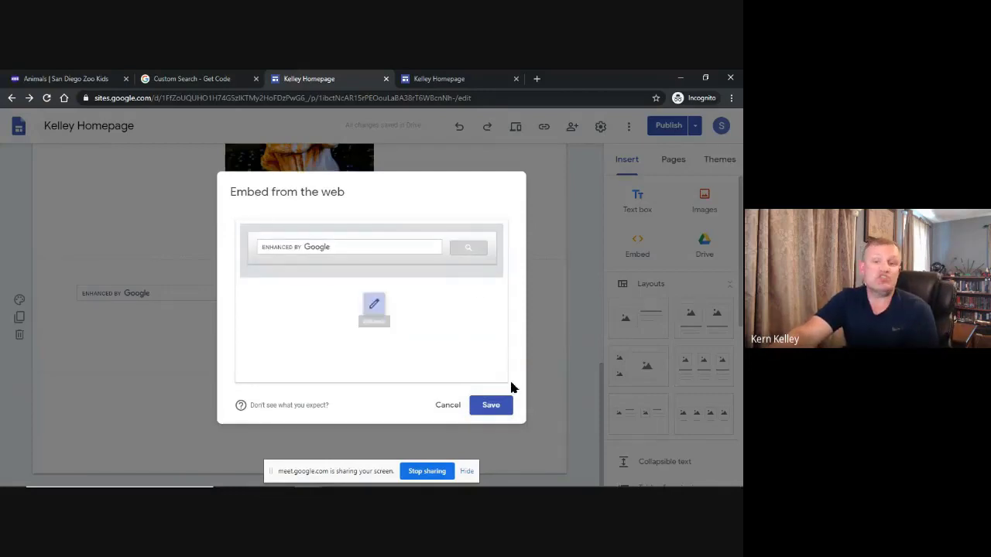
{"action": "left_click", "coordinate": [493, 406]}
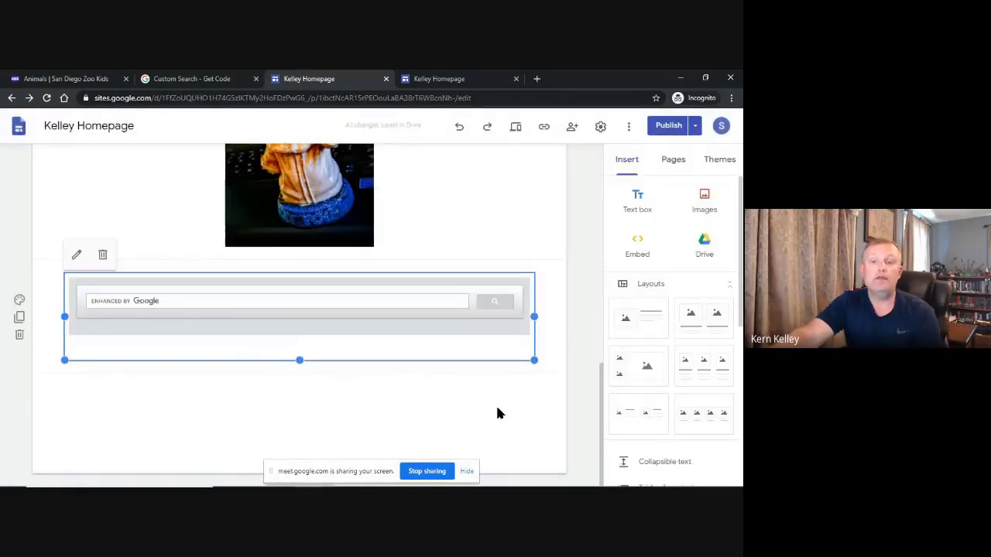
{"action": "left_click", "coordinate": [394, 409]}
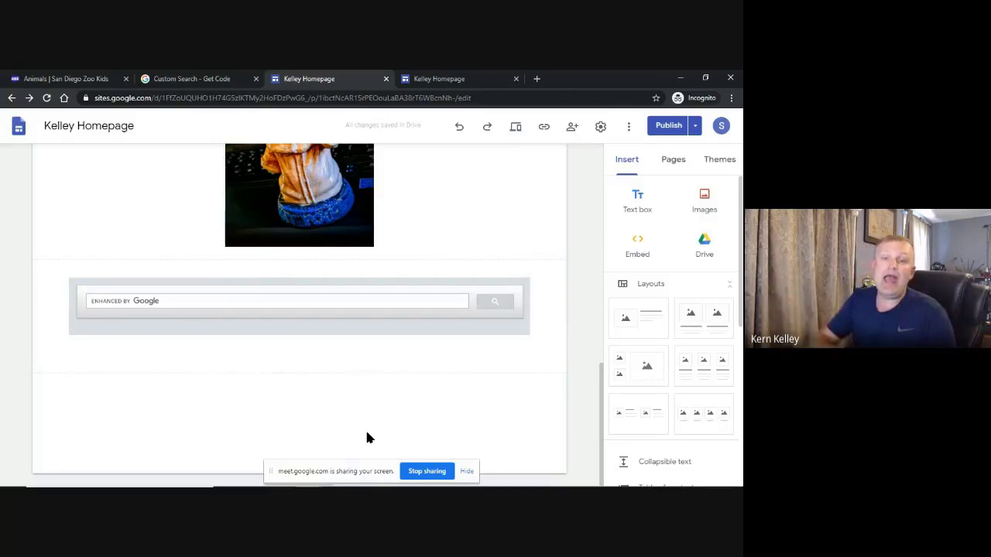
Switch to Custom Search and review the Animals engine's search features, statistics and Google Analytics options.
{"action": "left_click", "coordinate": [192, 79]}
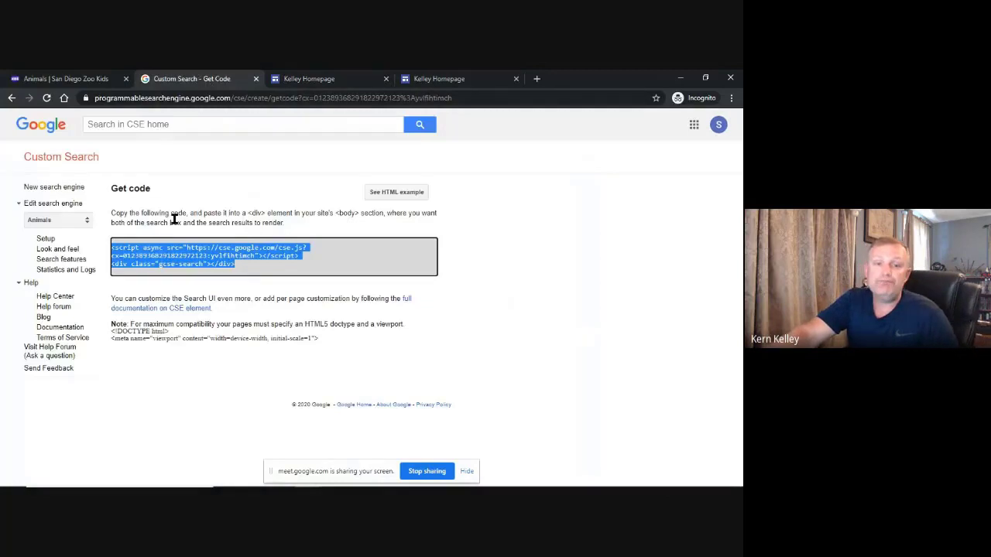
{"action": "left_click", "coordinate": [45, 261]}
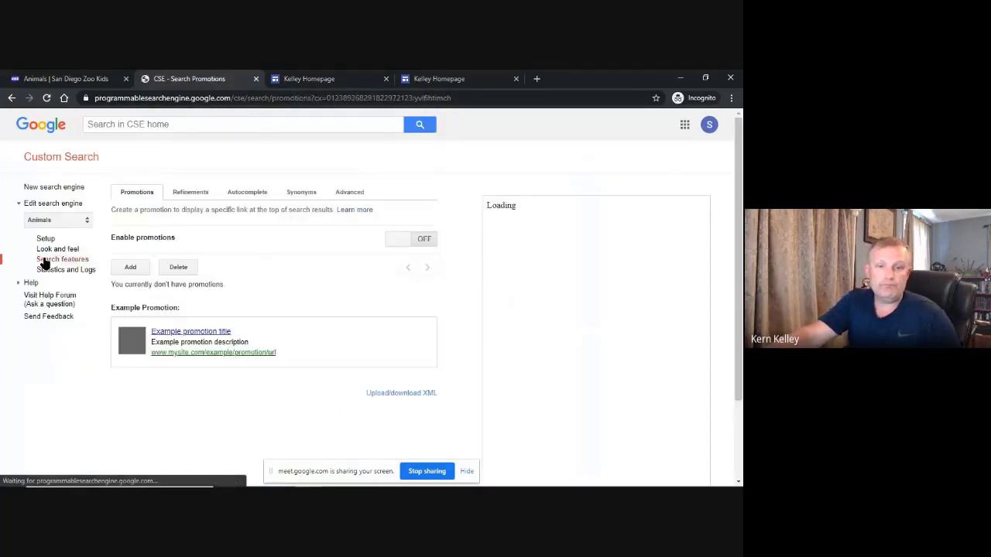
{"action": "scroll", "coordinate": [292, 320], "scroll_direction": "down", "scroll_amount": 1}
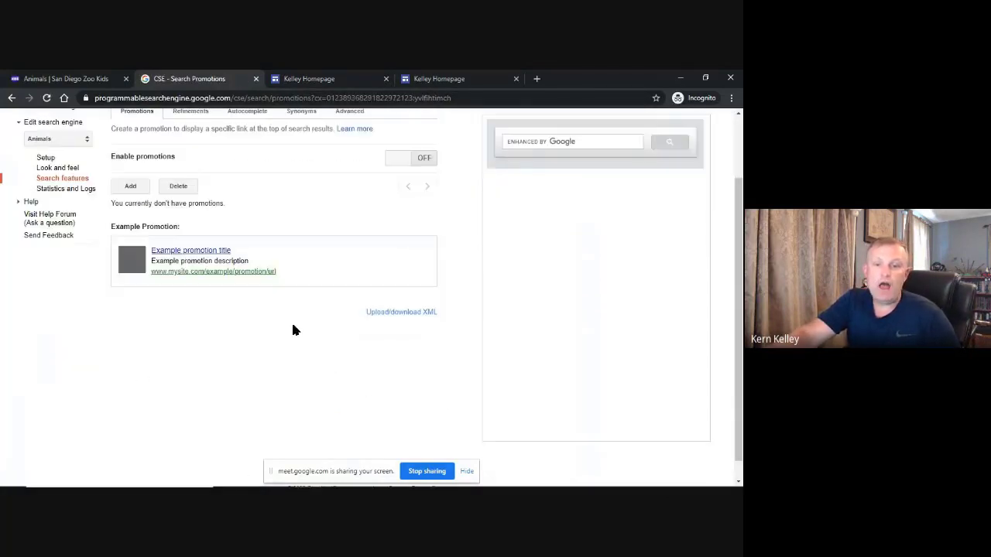
{"action": "scroll", "coordinate": [302, 294], "scroll_direction": "up", "scroll_amount": 1}
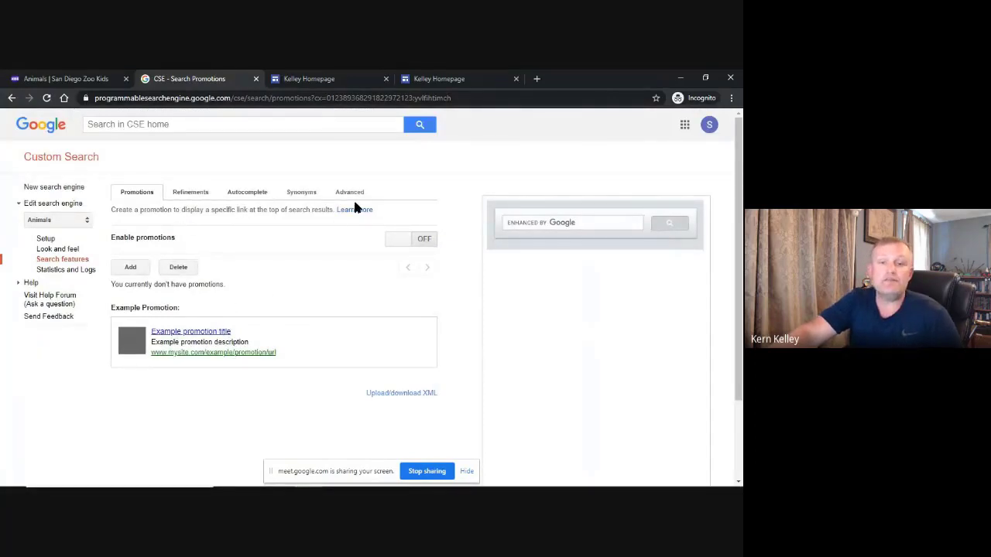
{"action": "left_click", "coordinate": [58, 269]}
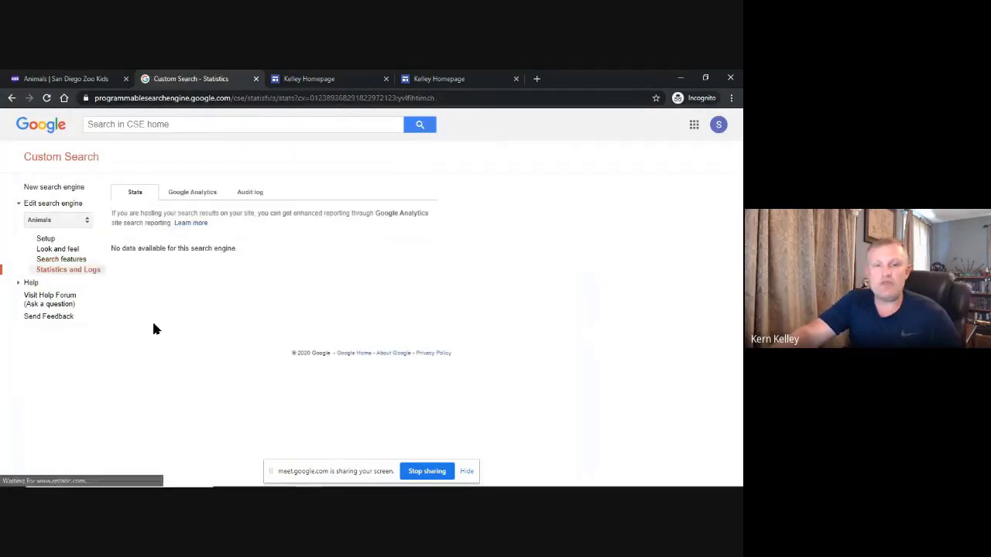
{"action": "left_click", "coordinate": [193, 193]}
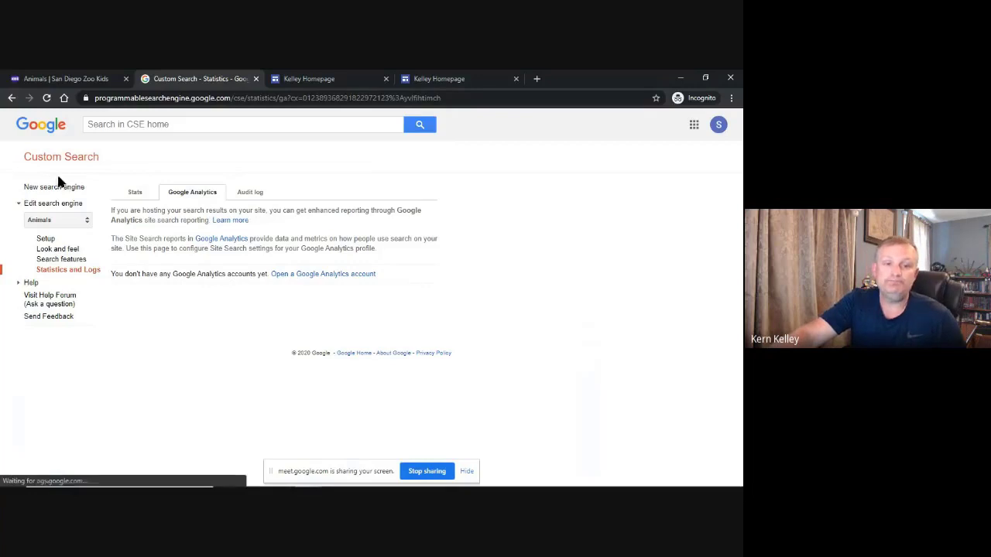
Show the list of all search engines, mark the Animals engine and clear the mark again.
{"action": "left_click", "coordinate": [45, 204]}
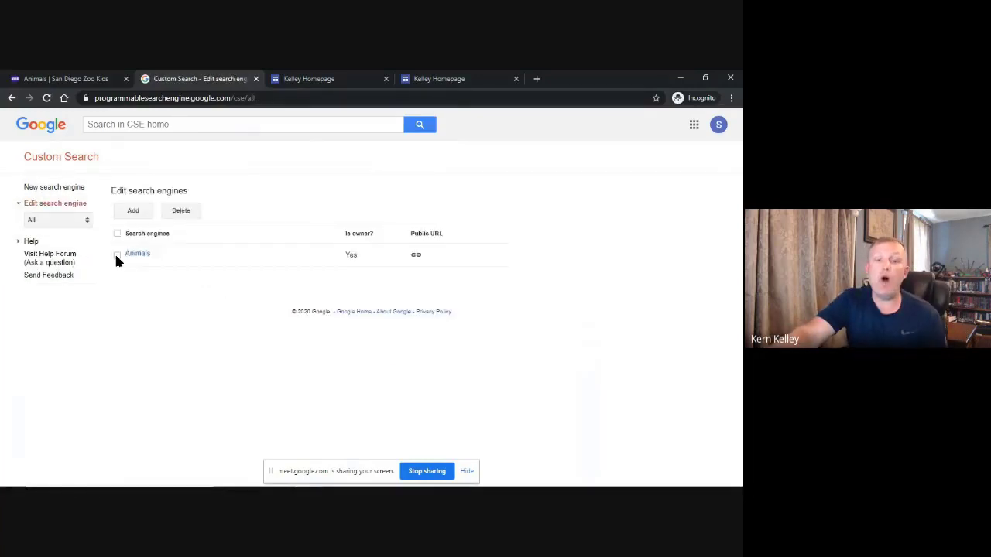
{"action": "left_click", "coordinate": [117, 255]}
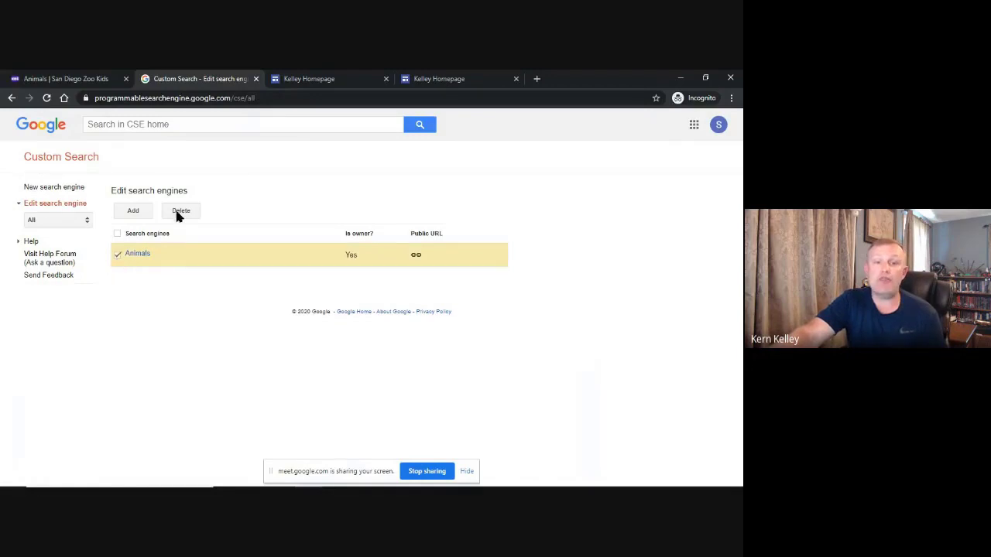
{"action": "left_click", "coordinate": [117, 255]}
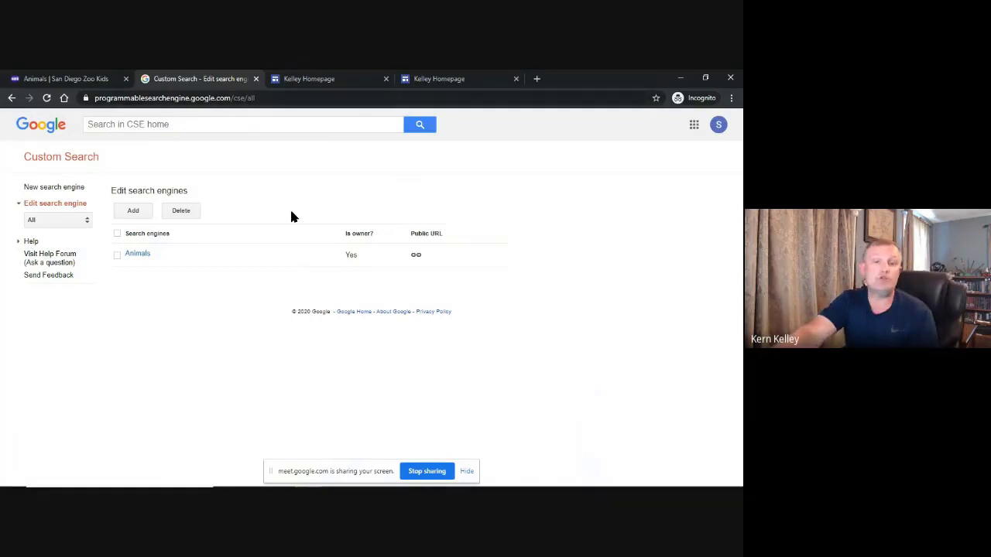
Search Google for "national geographic kids" and open the National Geographic Kids website from the results.
{"action": "left_click", "coordinate": [75, 78]}
{"action": "left_click", "coordinate": [64, 98]}
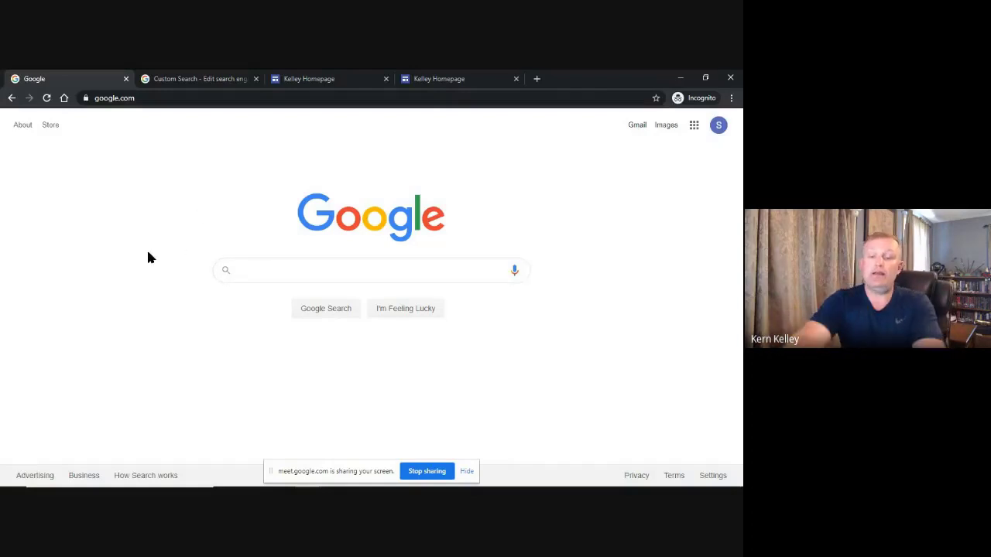
{"action": "type", "text": "nati"}
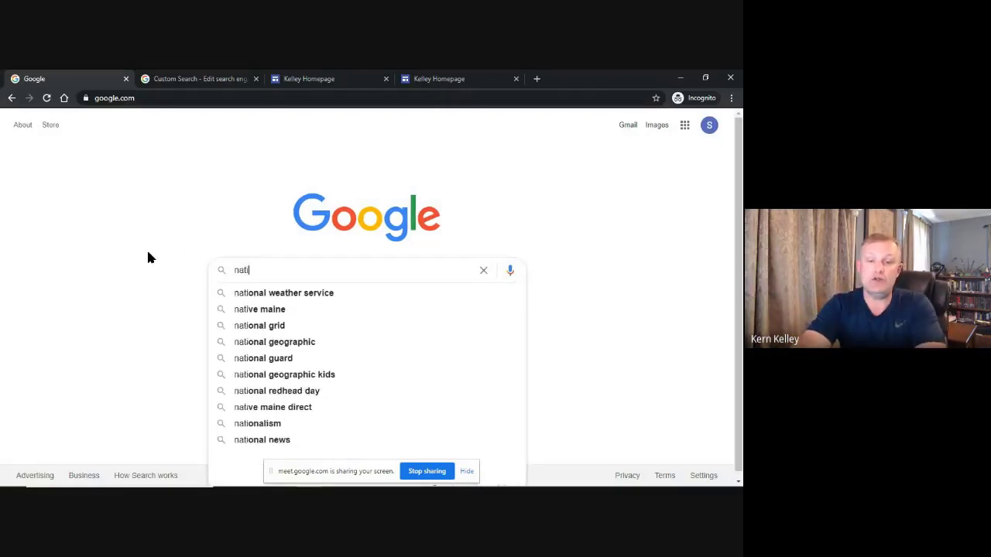
{"action": "key", "text": "BackSpace"}
{"action": "type", "text": "ion"}
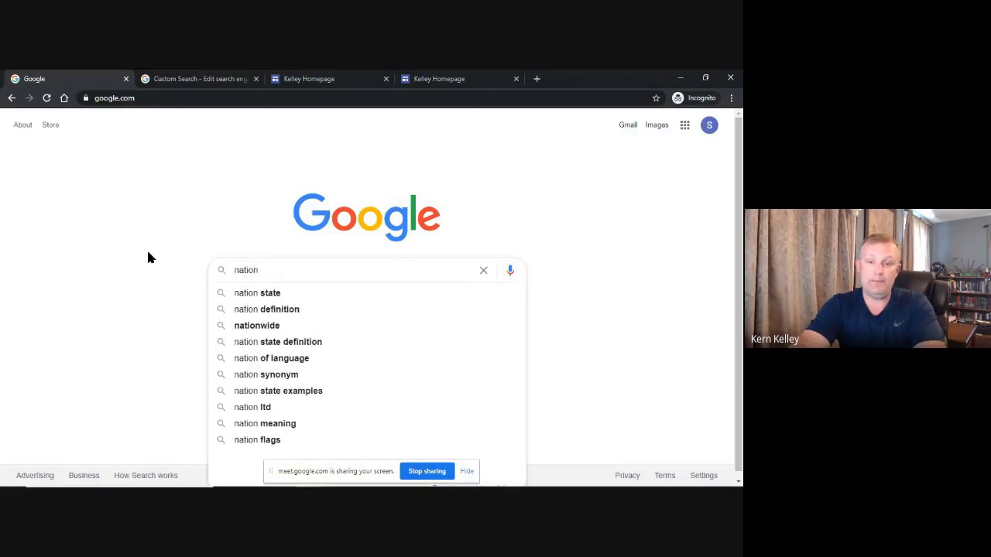
{"action": "type", "text": "al geographic"}
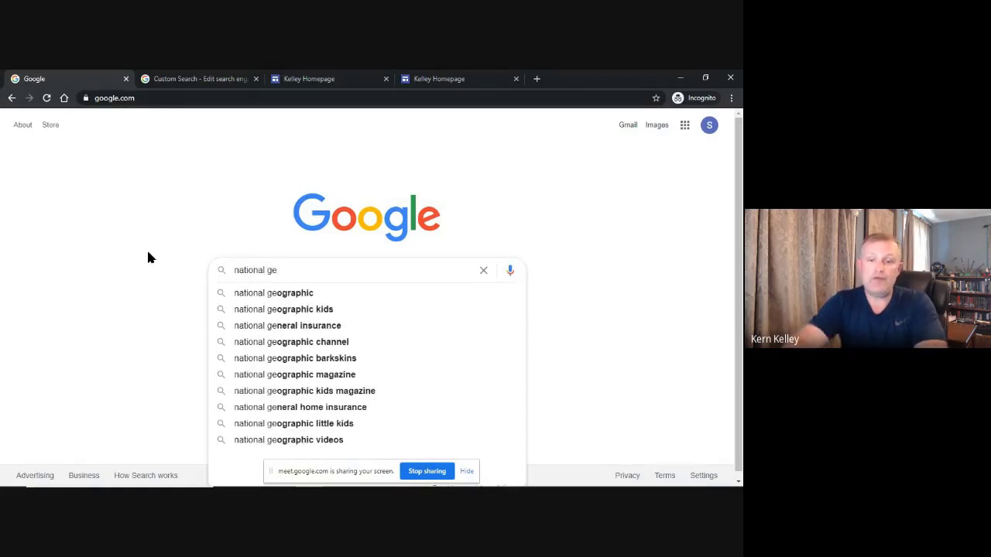
{"action": "key", "text": "Down"}
{"action": "key", "text": "Down"}
{"action": "key", "text": "Return"}
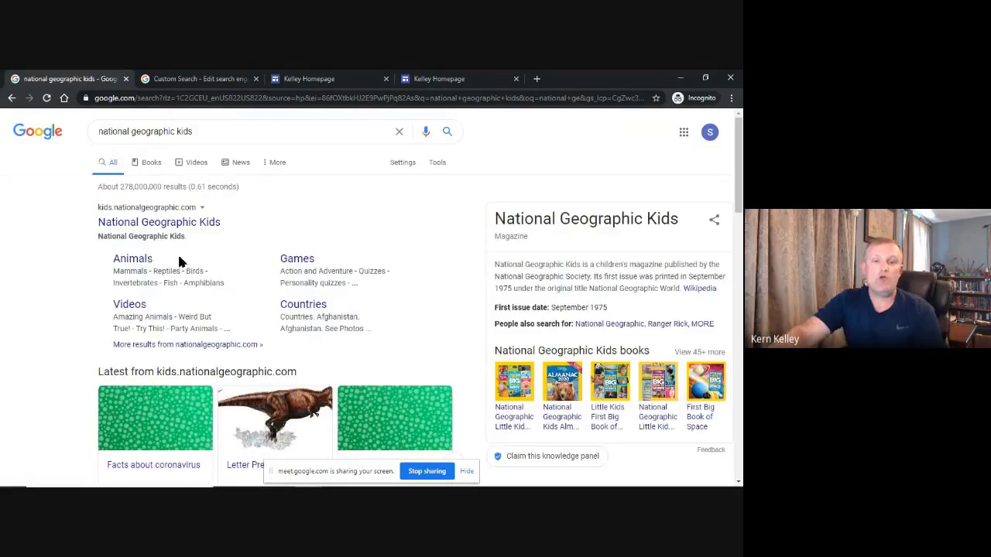
{"action": "left_click", "coordinate": [138, 224]}
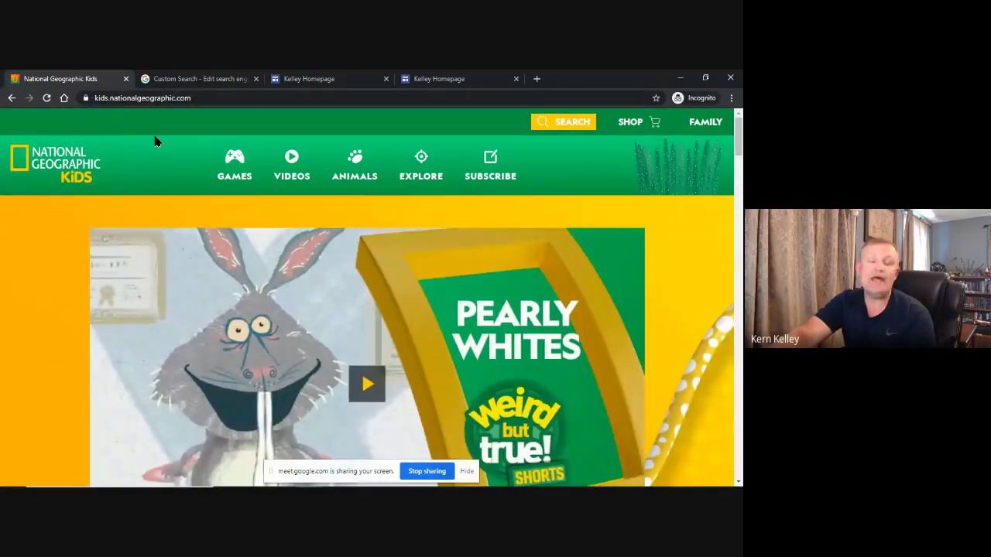
Copy the web address of the National Geographic Kids site.
{"action": "left_click", "coordinate": [131, 99]}
{"action": "key", "text": "ctrl+c"}
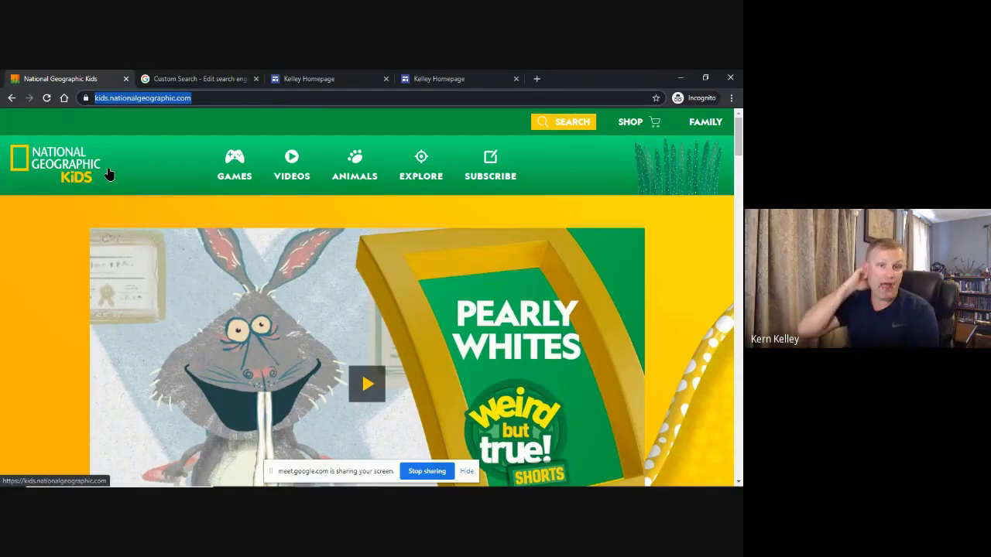
{"action": "right_click", "coordinate": [157, 99]}
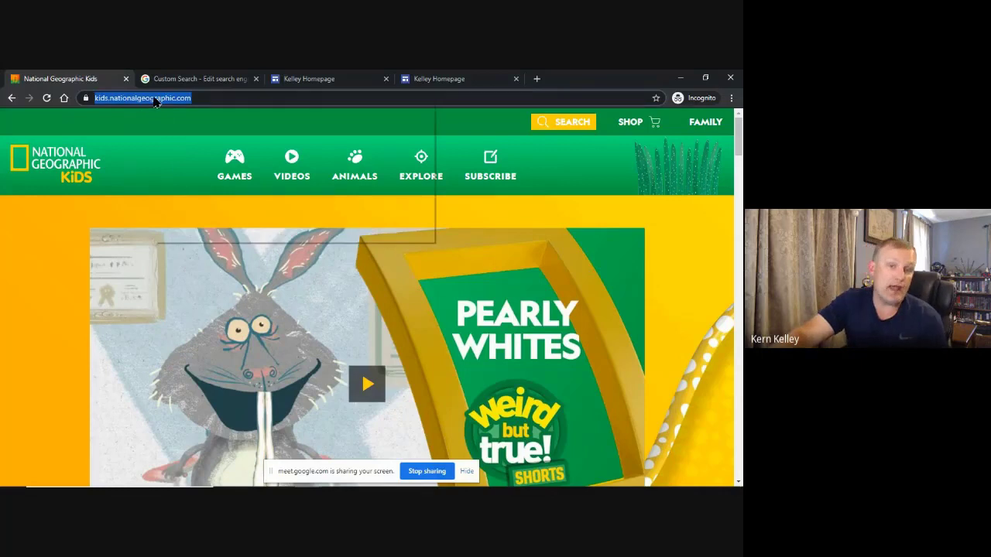
{"action": "left_click", "coordinate": [201, 156]}
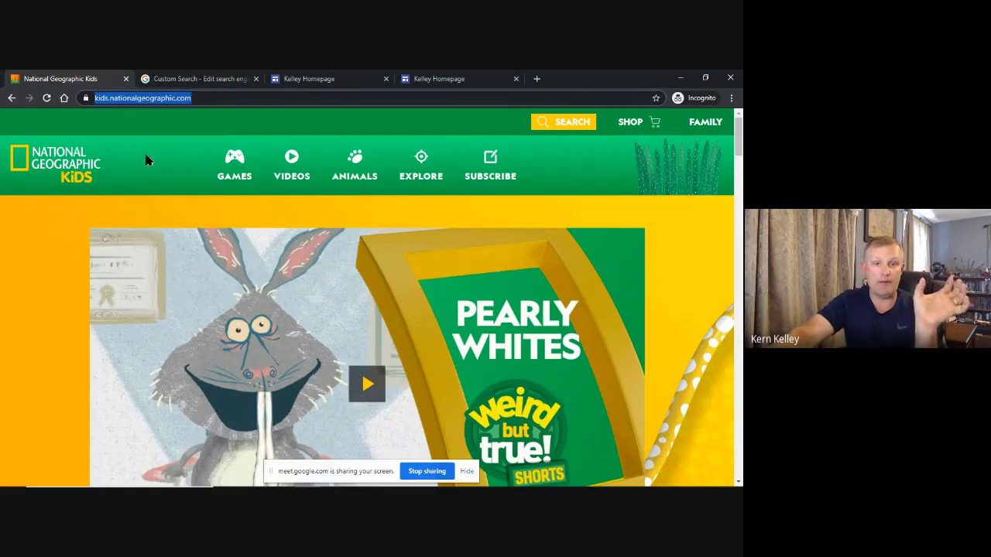
{"action": "left_click", "coordinate": [162, 77]}
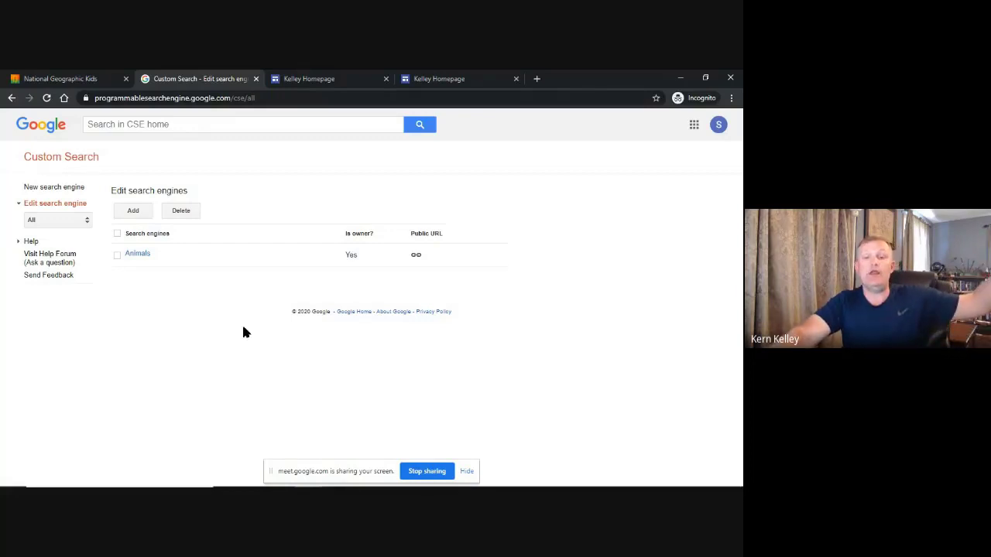
{"action": "left_click", "coordinate": [136, 255]}
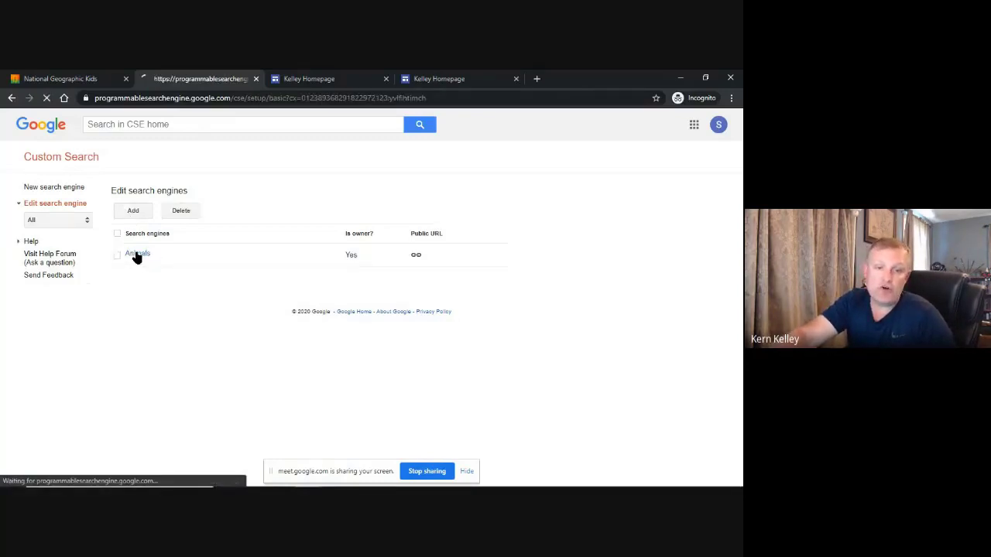
{"action": "scroll", "coordinate": [172, 290], "scroll_direction": "down", "scroll_amount": 2}
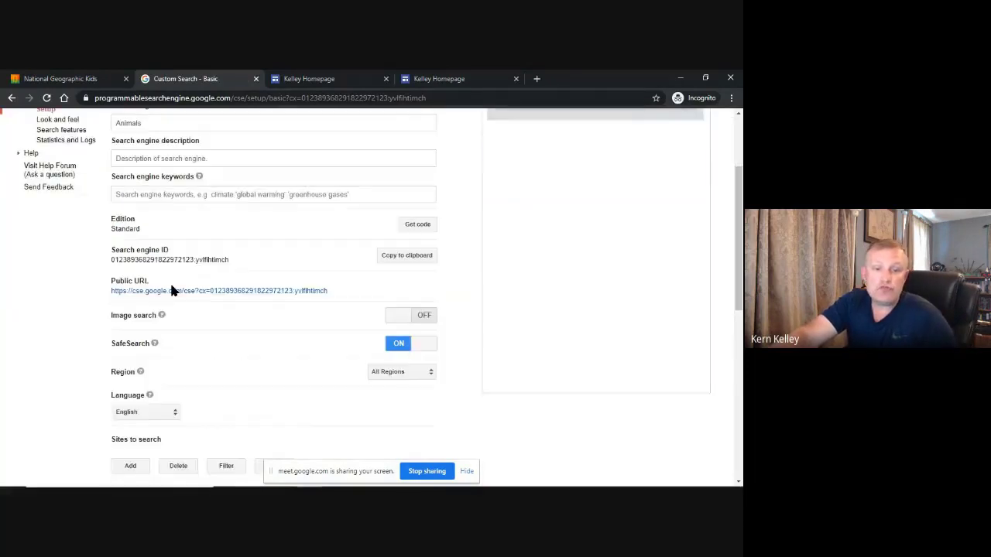
{"action": "scroll", "coordinate": [172, 289], "scroll_direction": "down", "scroll_amount": 5}
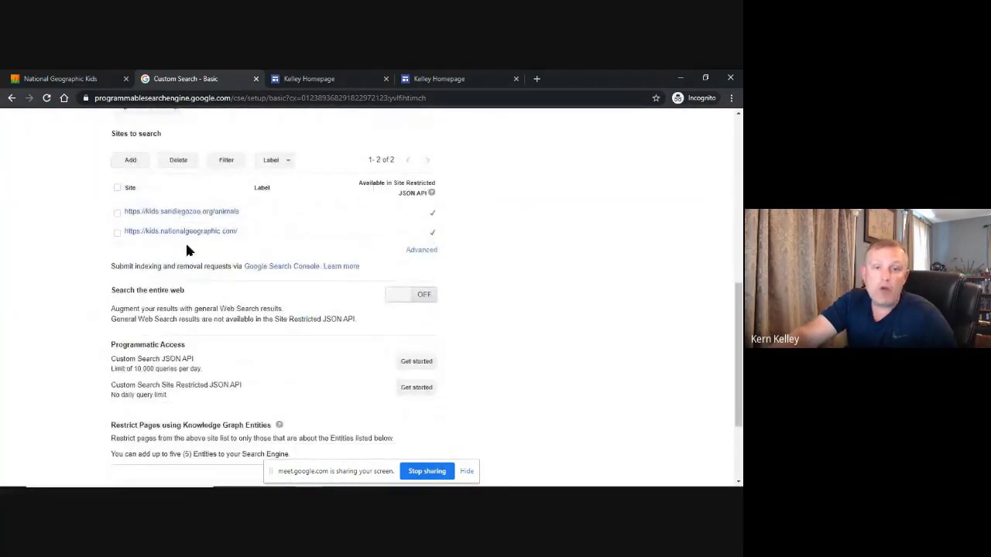
{"action": "left_click", "coordinate": [131, 161]}
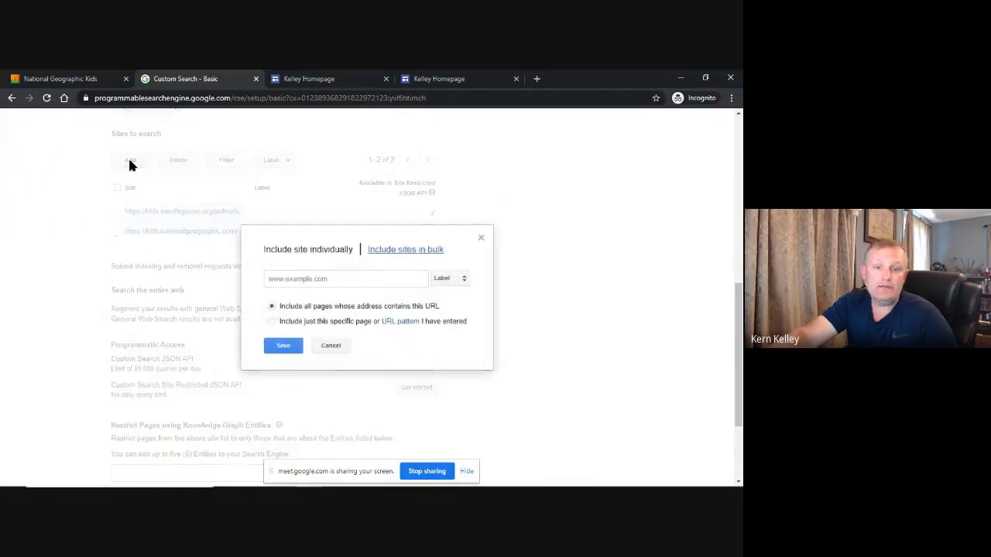
{"action": "right_click", "coordinate": [303, 278]}
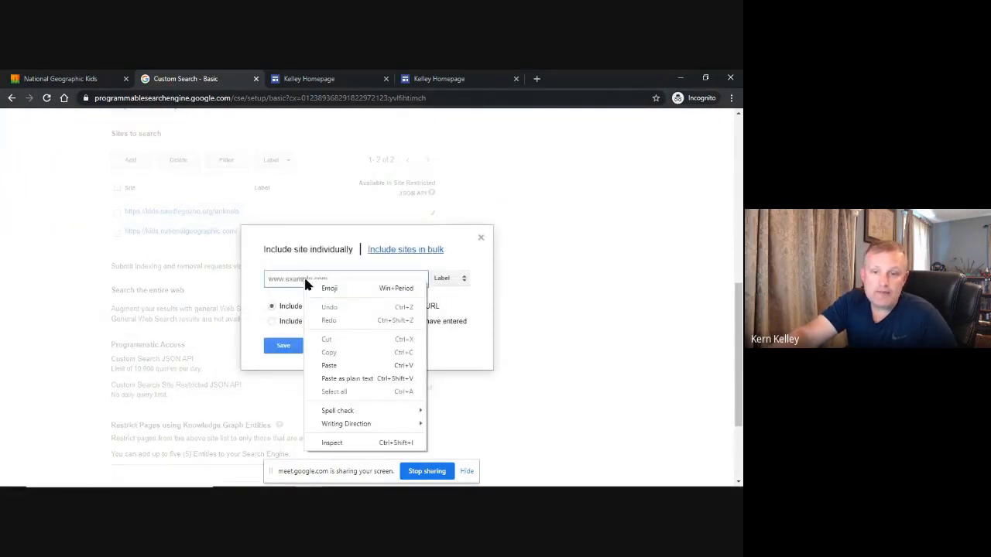
{"action": "left_click", "coordinate": [329, 366]}
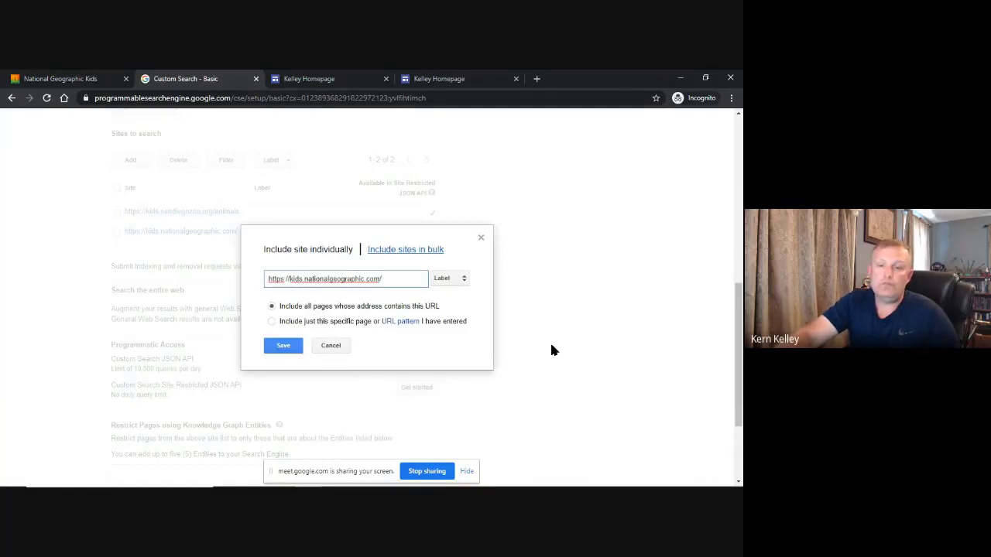
{"action": "left_click", "coordinate": [445, 280]}
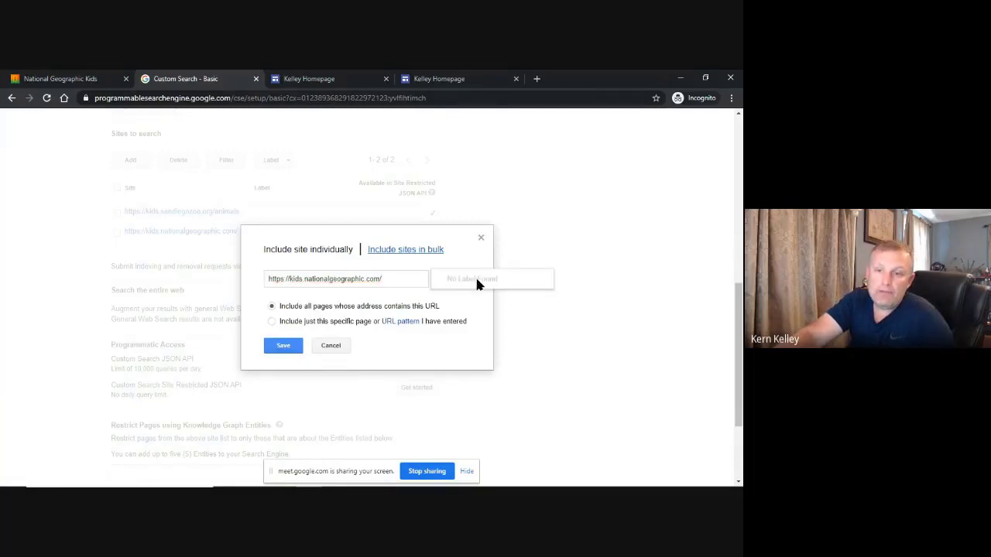
{"action": "left_click", "coordinate": [310, 252]}
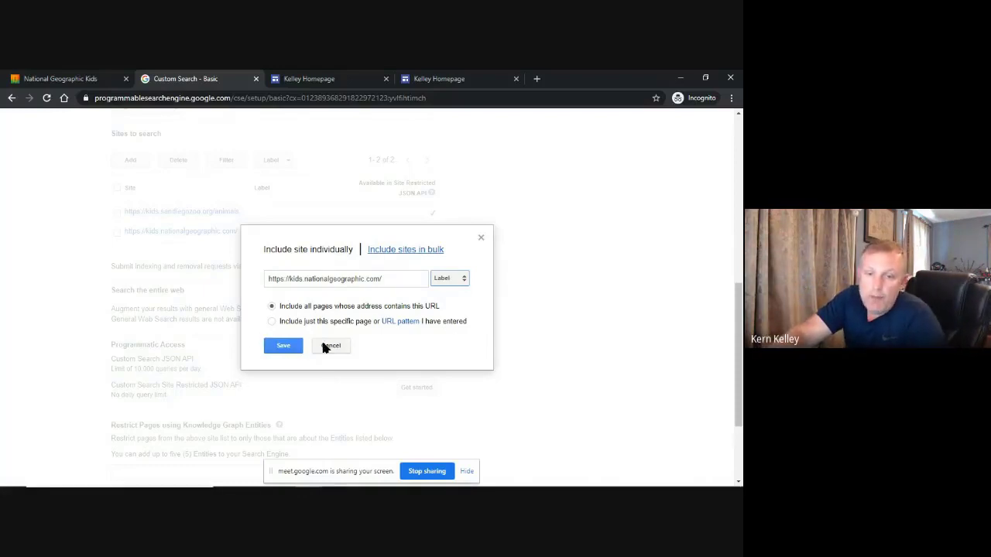
{"action": "left_click", "coordinate": [285, 348]}
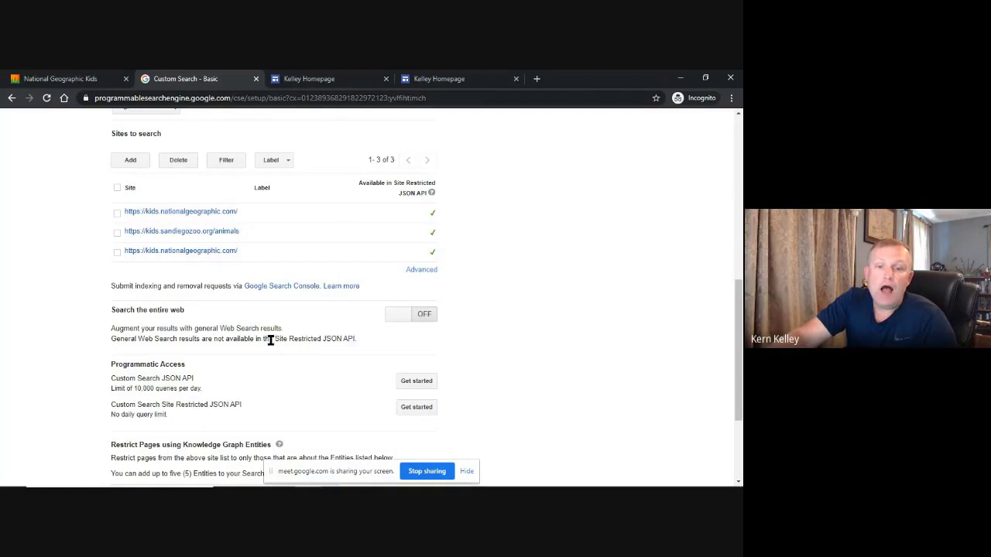
{"action": "scroll", "coordinate": [553, 279], "scroll_direction": "down", "scroll_amount": 1}
{"action": "scroll", "coordinate": [552, 279], "scroll_direction": "up", "scroll_amount": 1}
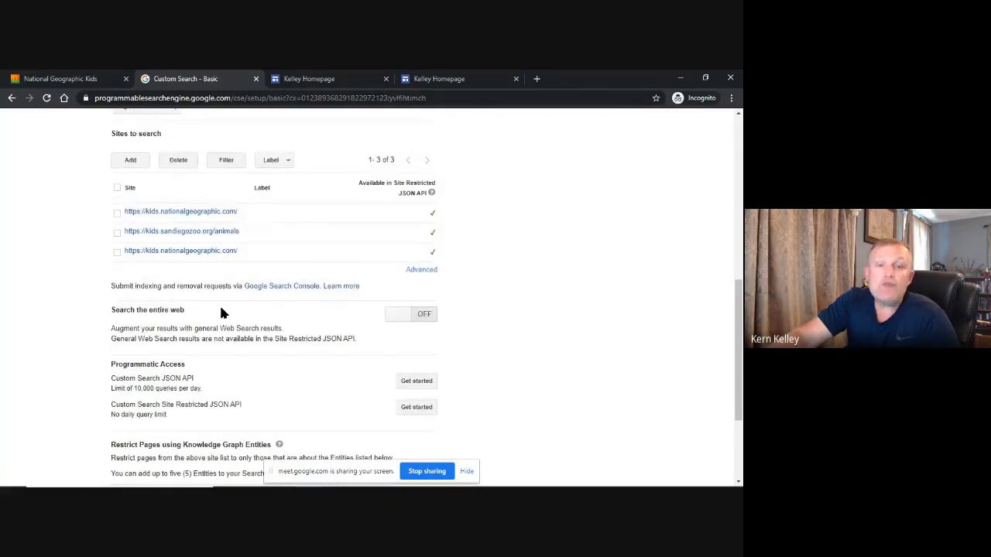
{"action": "scroll", "coordinate": [523, 271], "scroll_direction": "up", "scroll_amount": 1}
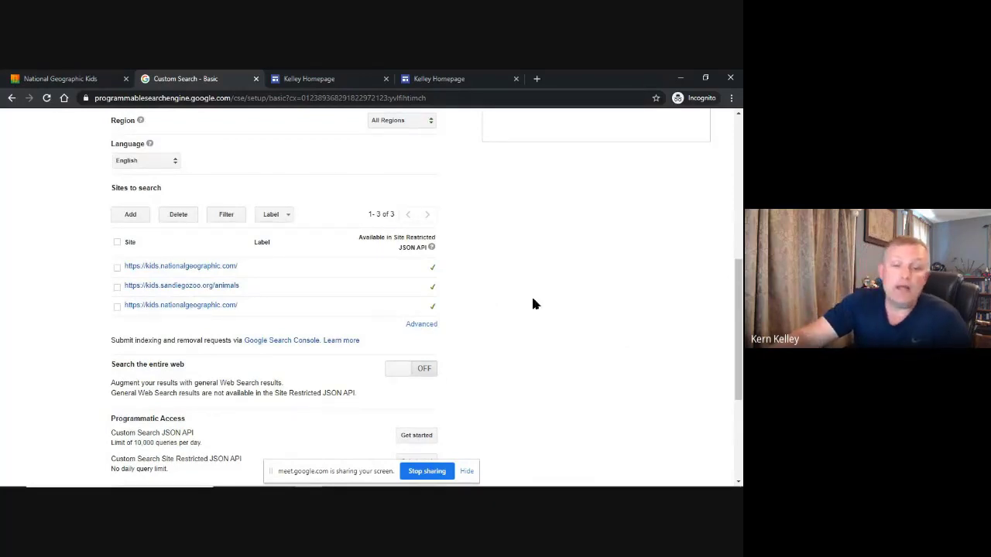
{"action": "scroll", "coordinate": [533, 305], "scroll_direction": "down", "scroll_amount": 2}
{"action": "scroll", "coordinate": [531, 290], "scroll_direction": "up", "scroll_amount": 6}
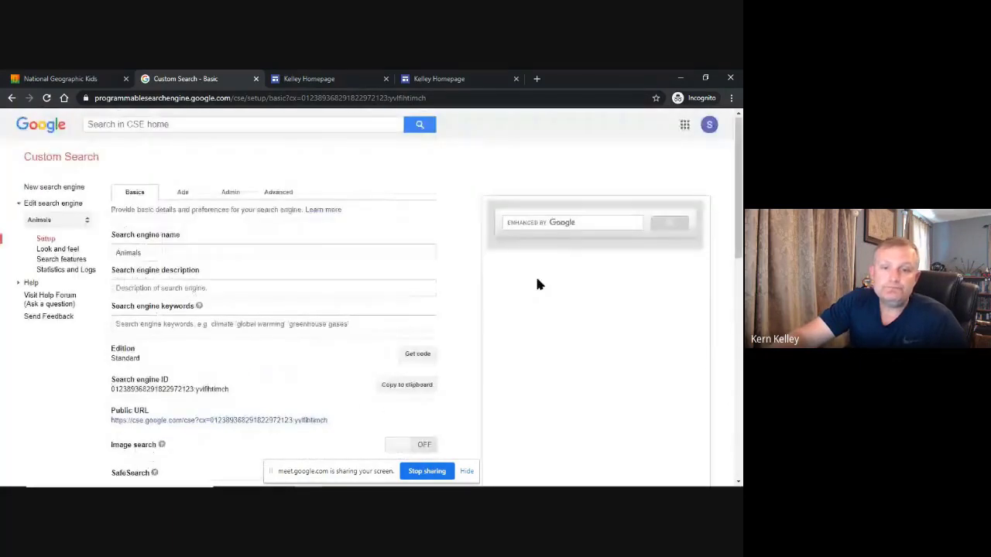
{"action": "scroll", "coordinate": [464, 271], "scroll_direction": "down", "scroll_amount": 3}
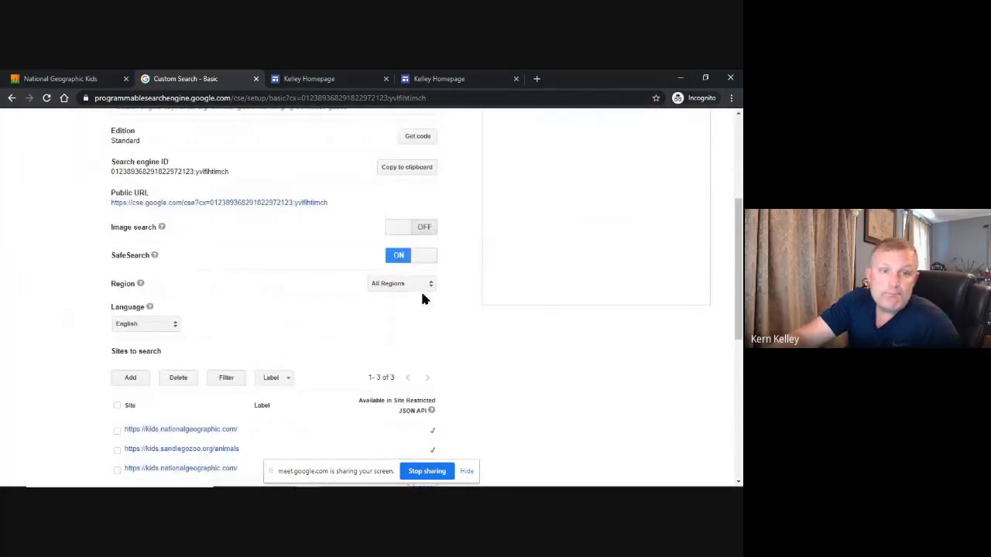
Return to the Google home page, switch to Google Drive and show the starred files.
{"action": "left_click", "coordinate": [106, 75]}
{"action": "left_click", "coordinate": [64, 97]}
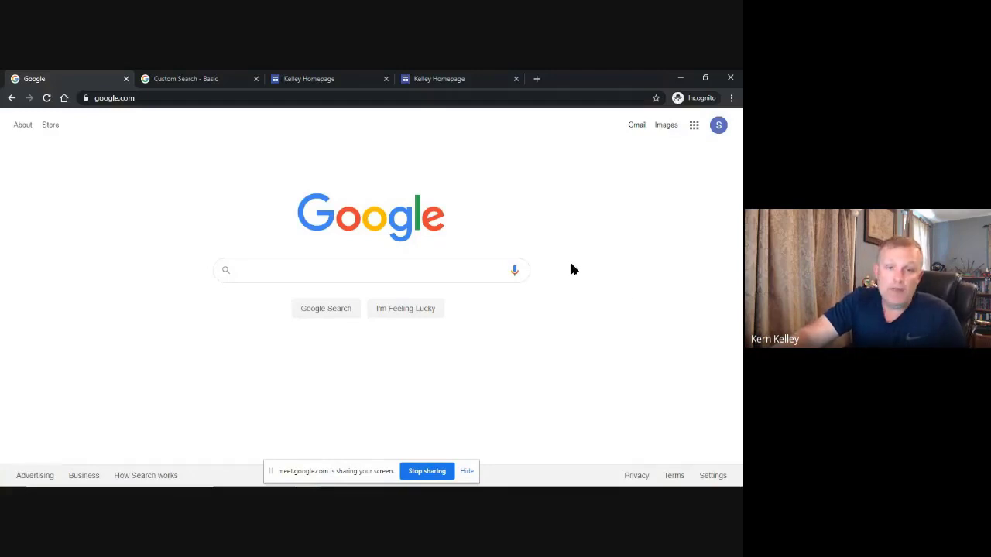
{"action": "left_click", "coordinate": [694, 124]}
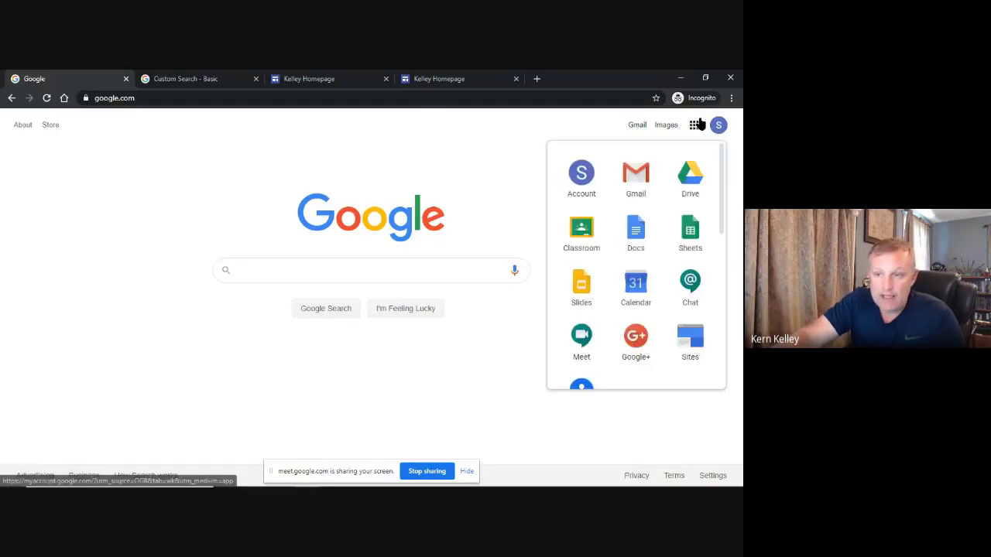
{"action": "left_click", "coordinate": [693, 176]}
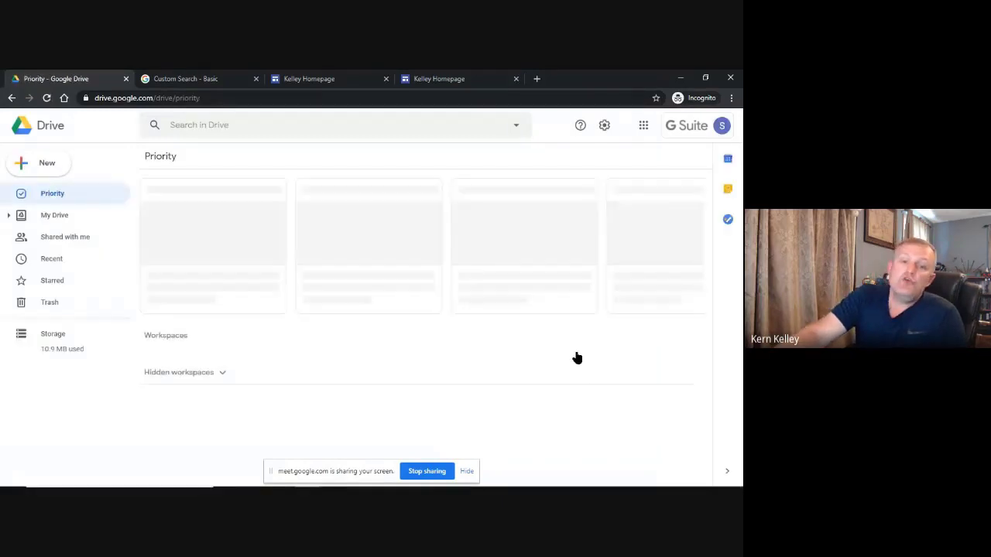
{"action": "left_click", "coordinate": [65, 281]}
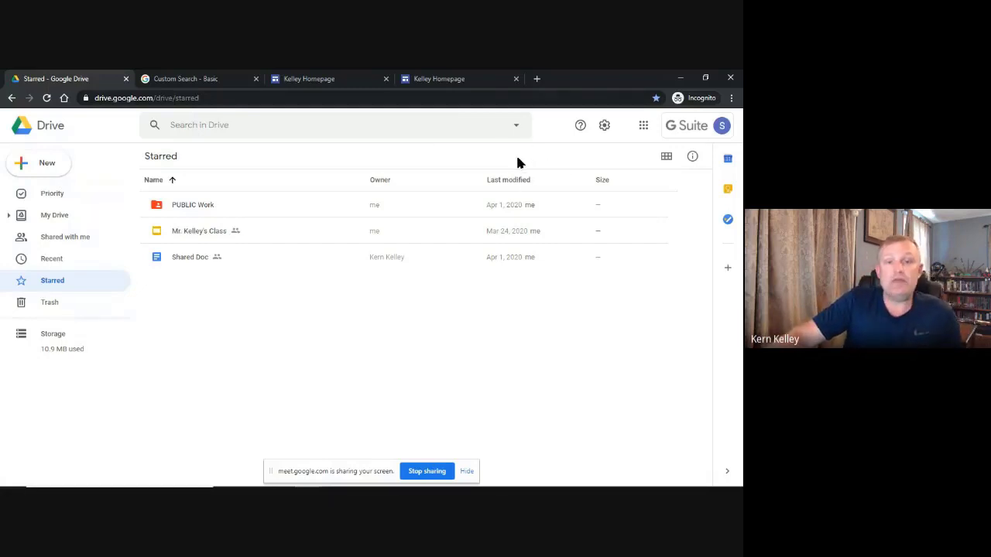
Open Drive's advanced search and review the available search criteria.
{"action": "left_click", "coordinate": [203, 128]}
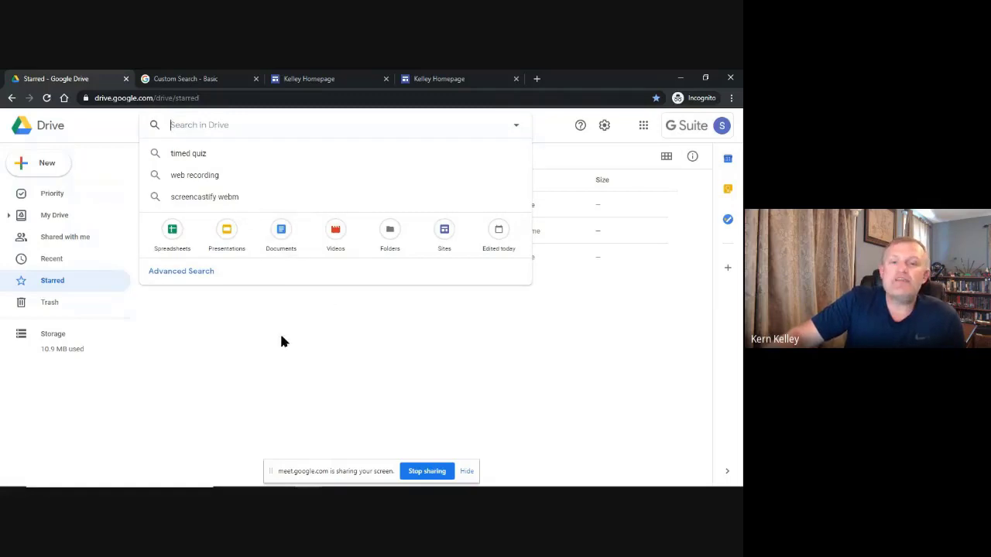
{"action": "left_click", "coordinate": [517, 125]}
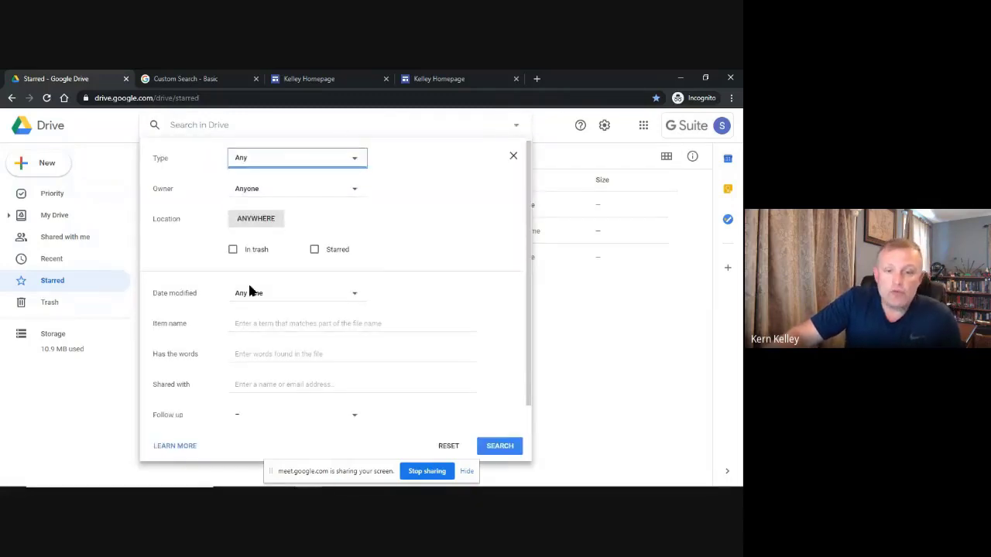
{"action": "left_click", "coordinate": [265, 128]}
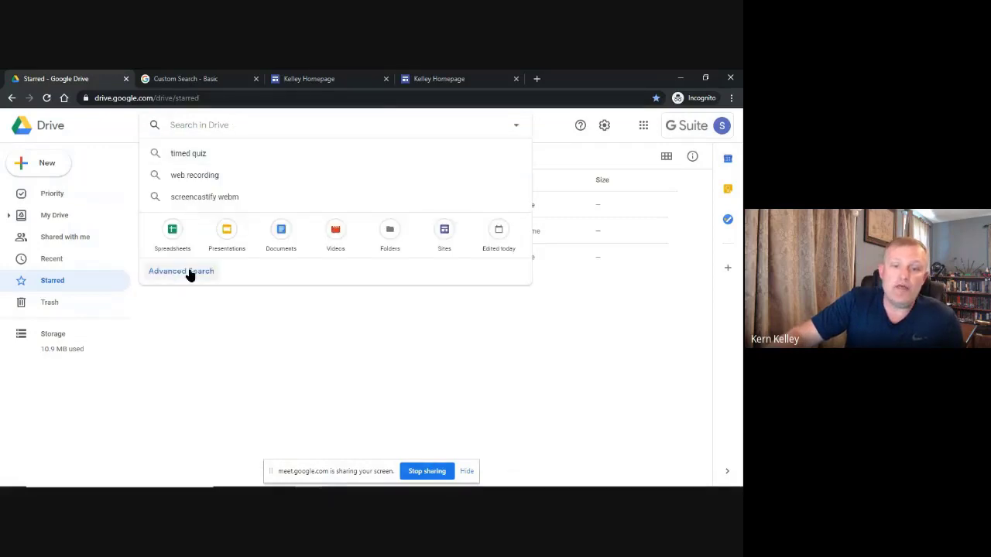
{"action": "left_click", "coordinate": [184, 271]}
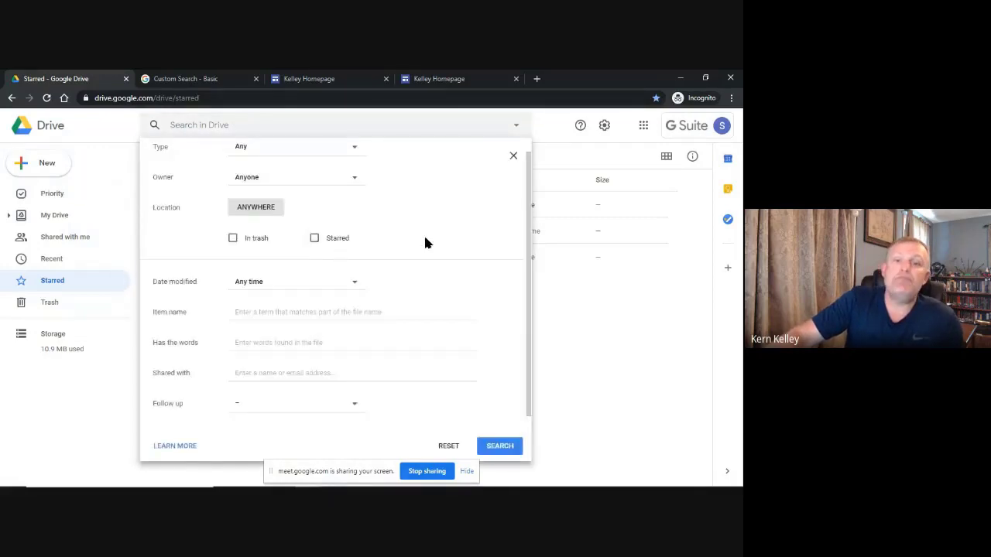
{"action": "scroll", "coordinate": [424, 240], "scroll_direction": "up", "scroll_amount": 1}
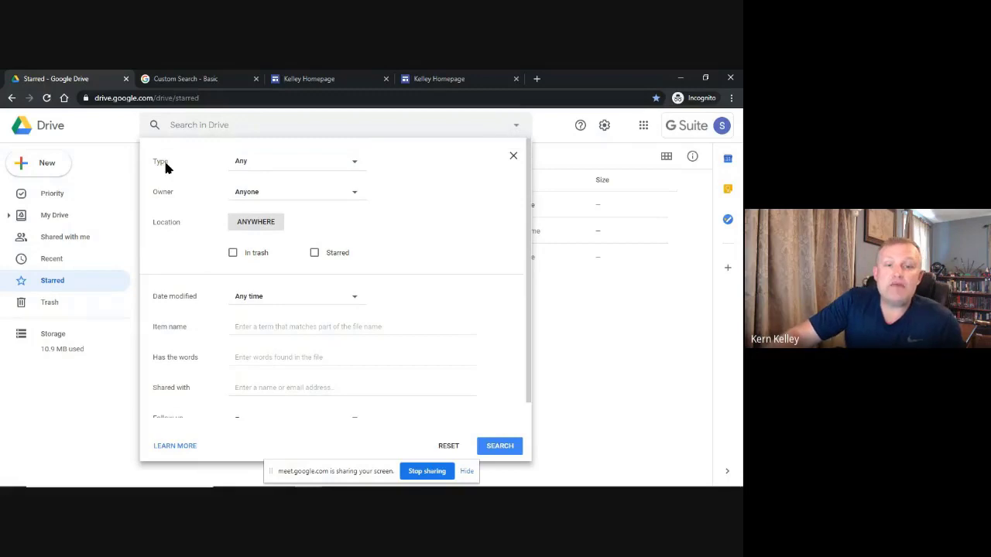
{"action": "scroll", "coordinate": [179, 227], "scroll_direction": "down", "scroll_amount": 1}
{"action": "scroll", "coordinate": [191, 288], "scroll_direction": "up", "scroll_amount": 1}
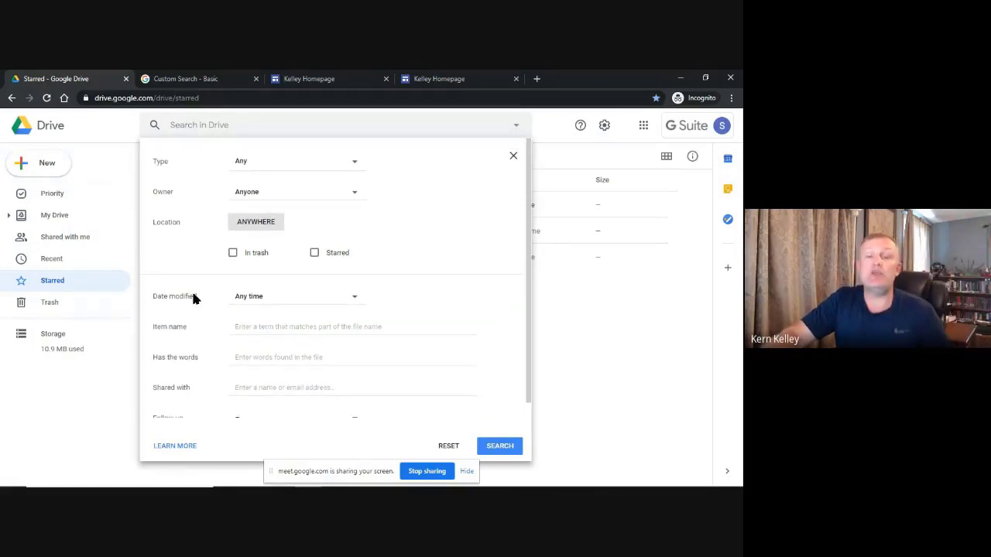
Set the advanced search's file type to Presentations and look through the owner choices, leaving the owner as Anyone.
{"action": "left_click", "coordinate": [298, 162]}
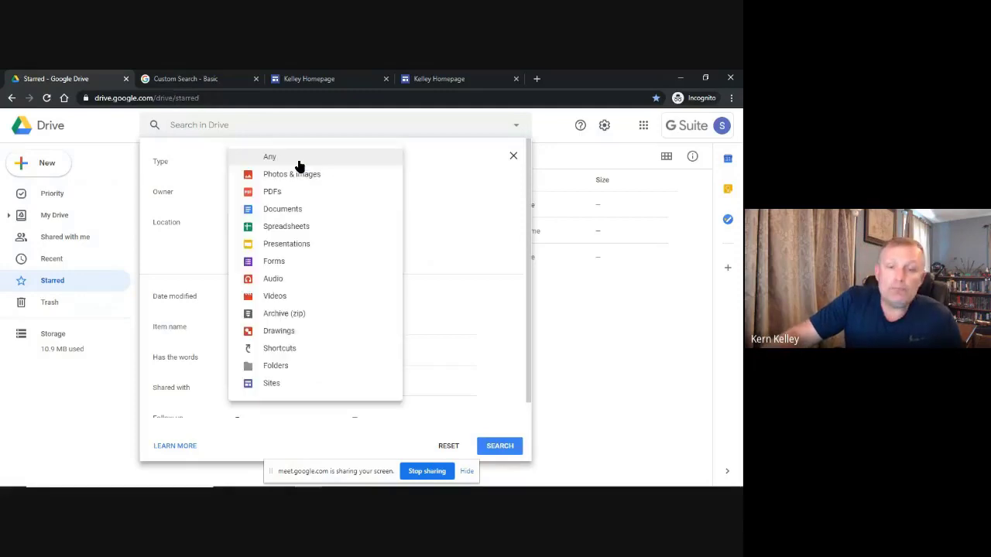
{"action": "left_click", "coordinate": [301, 249]}
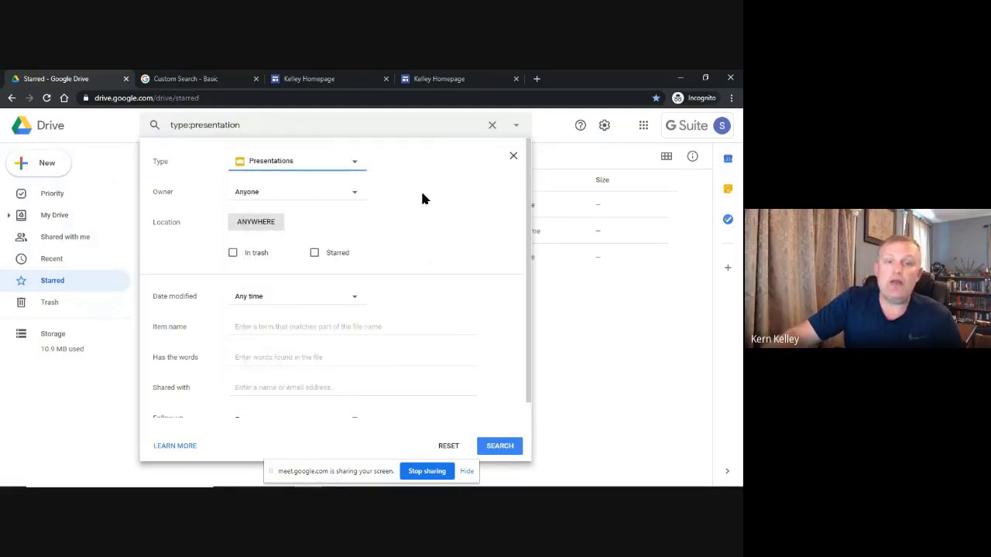
{"action": "left_click", "coordinate": [271, 194]}
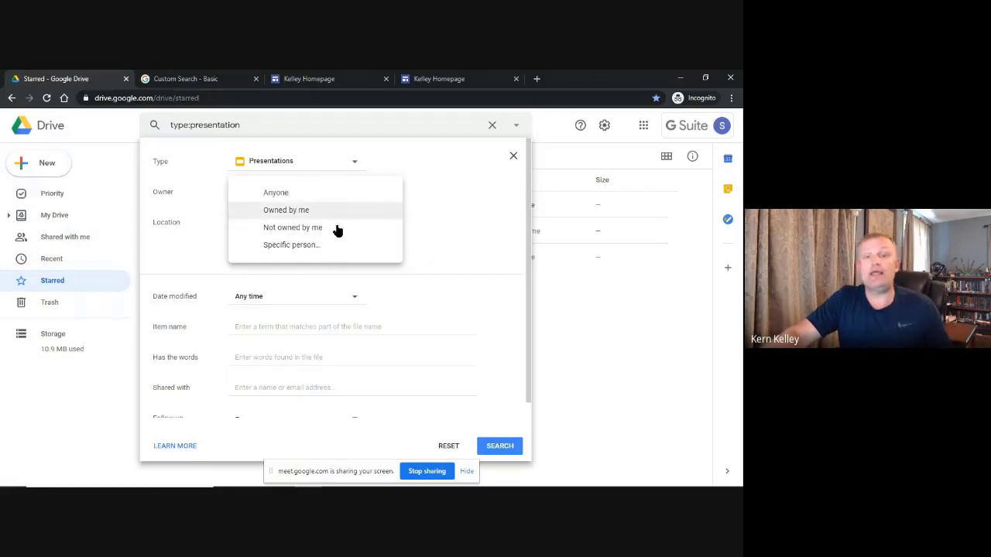
{"action": "left_click", "coordinate": [455, 220]}
{"action": "left_click", "coordinate": [275, 222]}
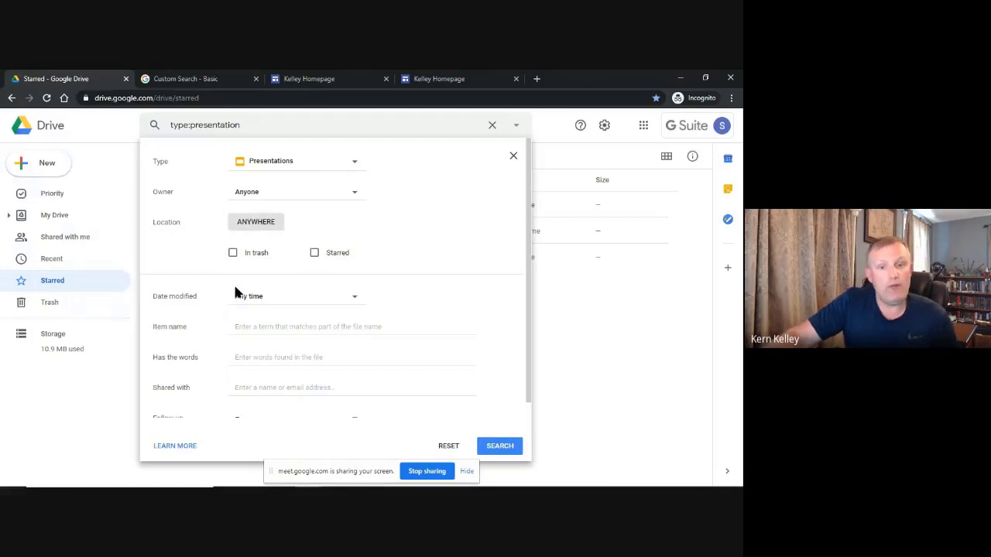
Limit the date modified to the last 90 days, run the Drive search and look over the results.
{"action": "left_click", "coordinate": [294, 297]}
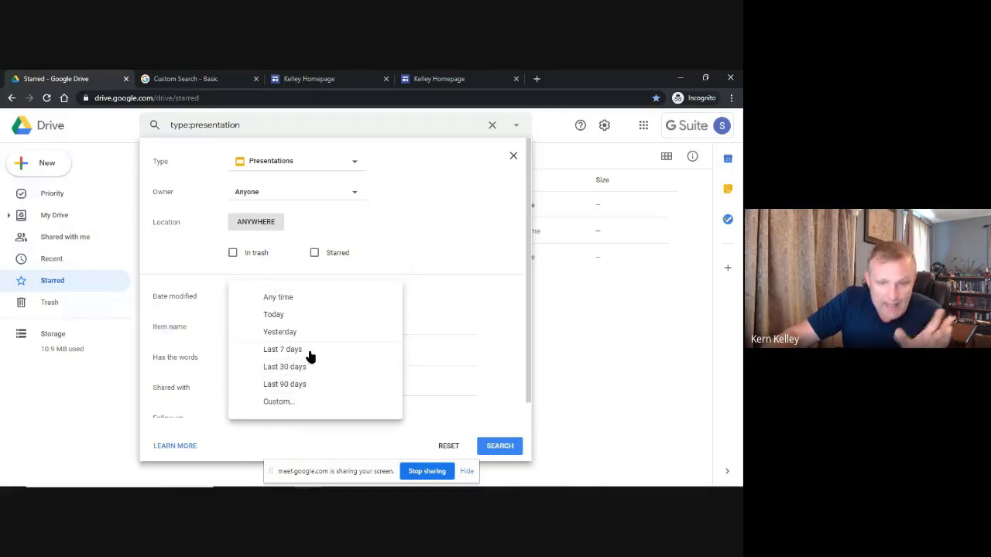
{"action": "left_click", "coordinate": [310, 383]}
{"action": "scroll", "coordinate": [193, 374], "scroll_direction": "down", "scroll_amount": 1}
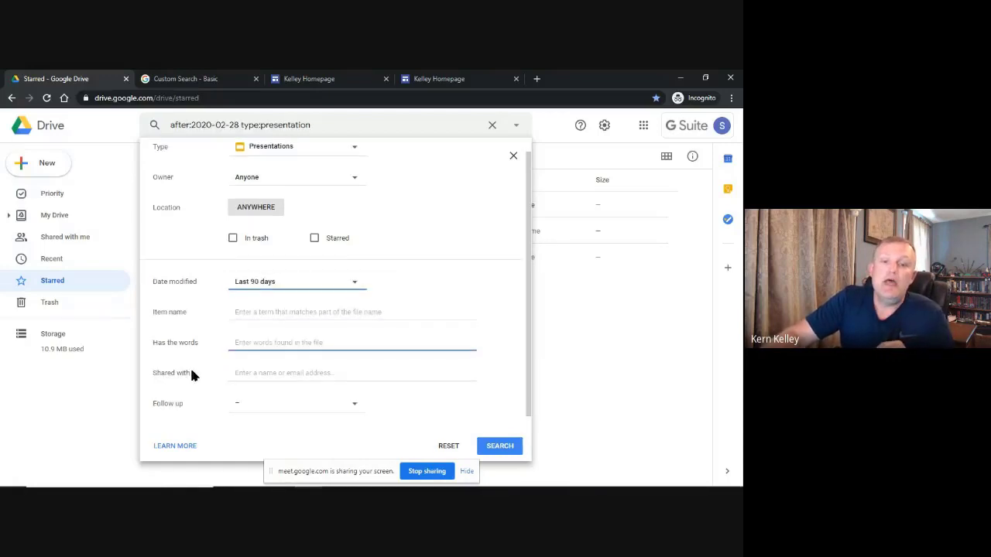
{"action": "left_click", "coordinate": [308, 311]}
{"action": "left_click", "coordinate": [274, 340]}
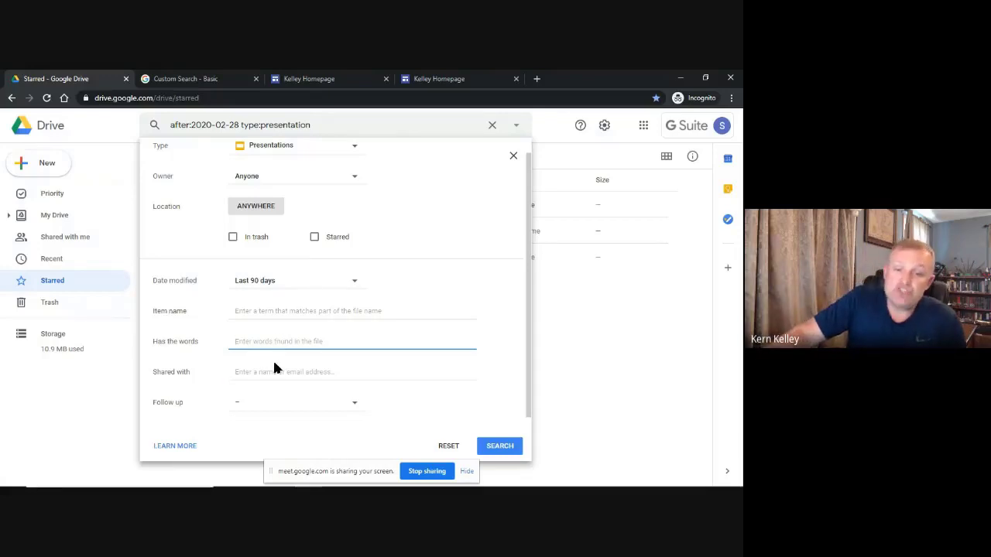
{"action": "left_click", "coordinate": [501, 445]}
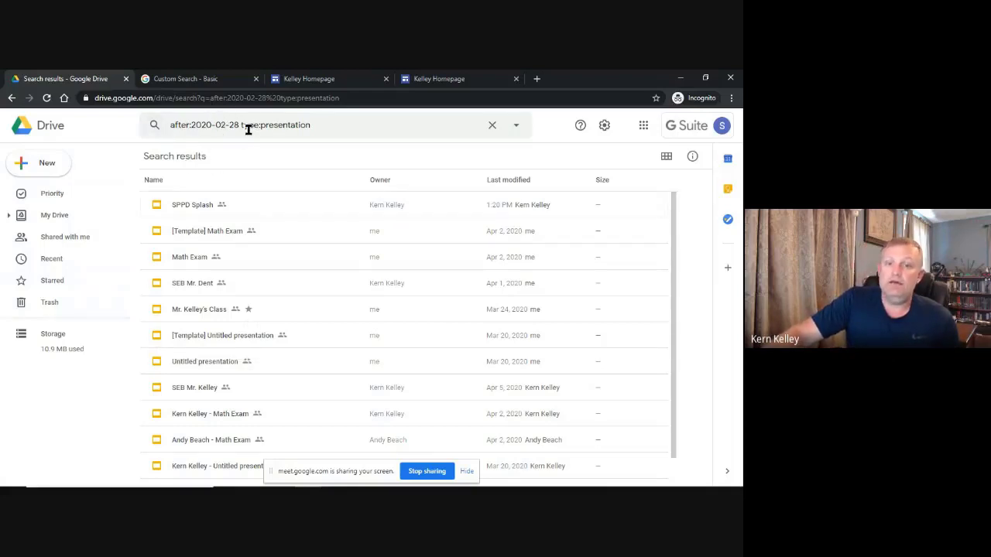
{"action": "scroll", "coordinate": [238, 300], "scroll_direction": "down", "scroll_amount": 1}
{"action": "scroll", "coordinate": [240, 306], "scroll_direction": "up", "scroll_amount": 1}
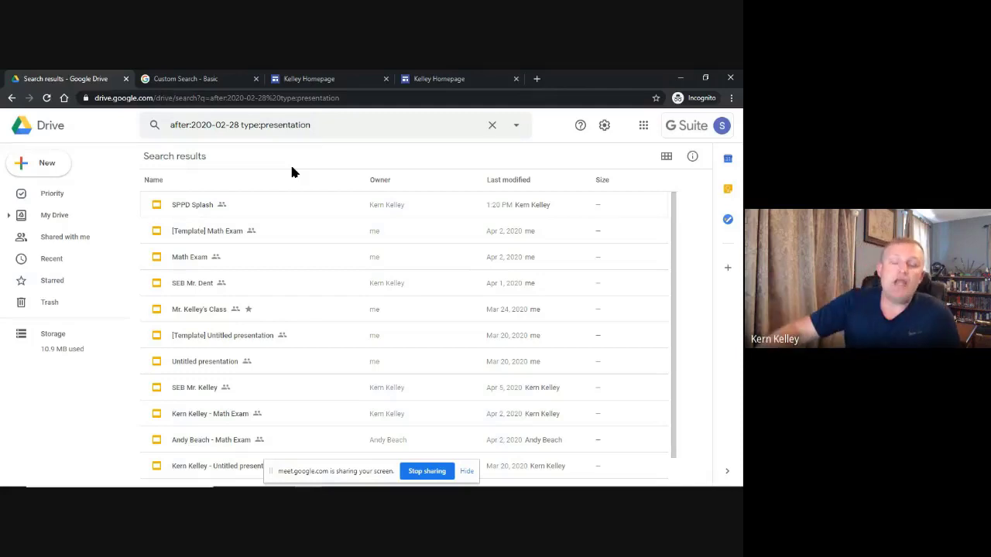
Restrict the Drive presentation search to the PUBLIC Work folder in My Drive, run it, and remove the folder filter.
{"action": "left_click", "coordinate": [516, 126]}
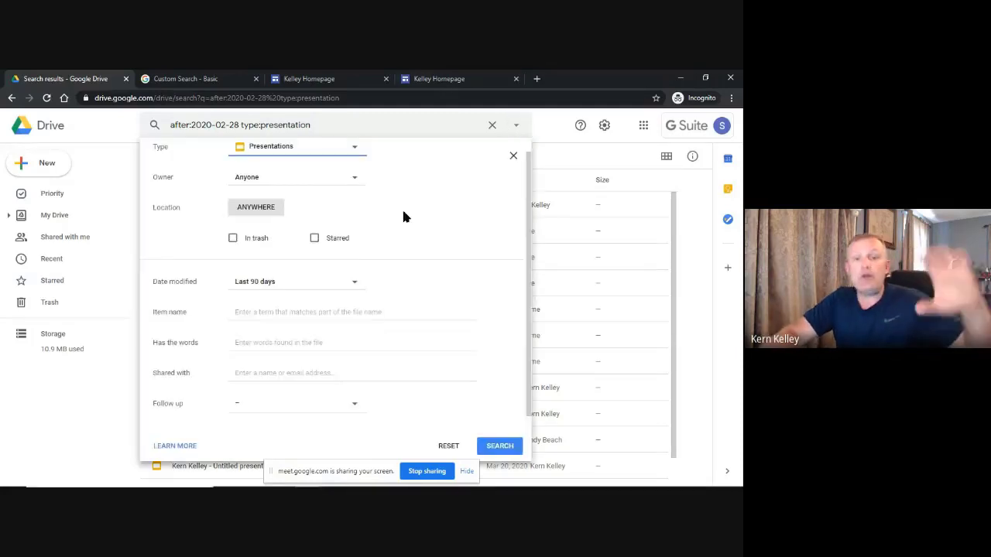
{"action": "left_click", "coordinate": [264, 207]}
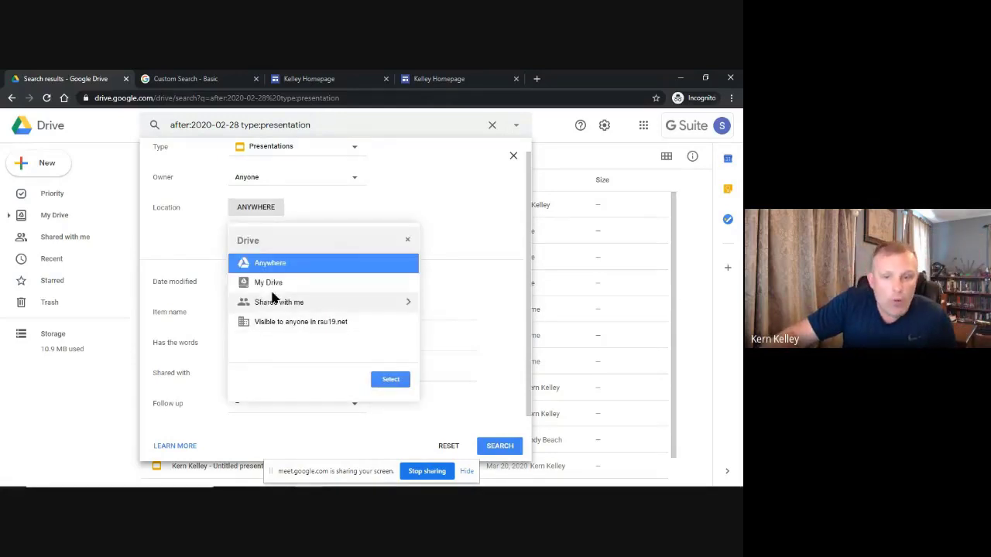
{"action": "left_click", "coordinate": [410, 283]}
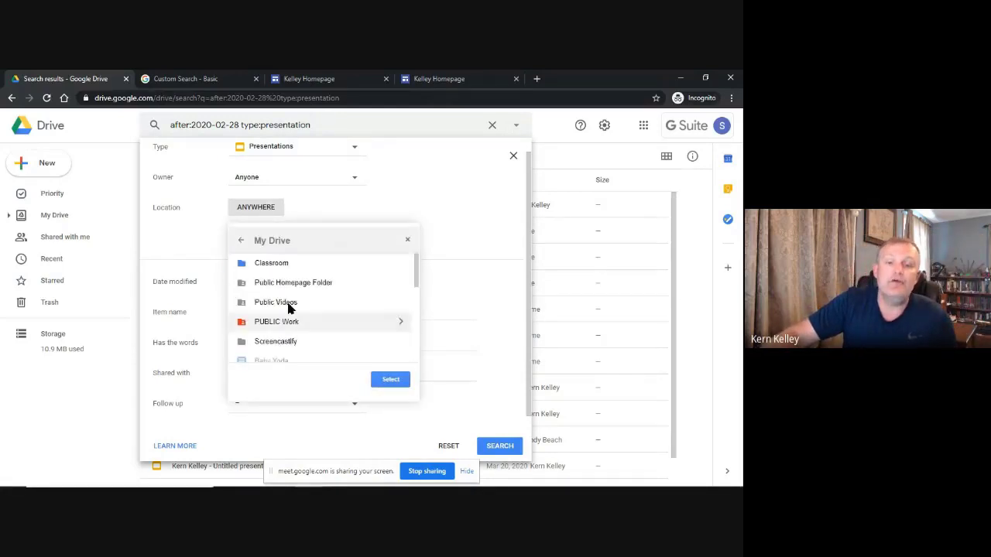
{"action": "left_click", "coordinate": [283, 328]}
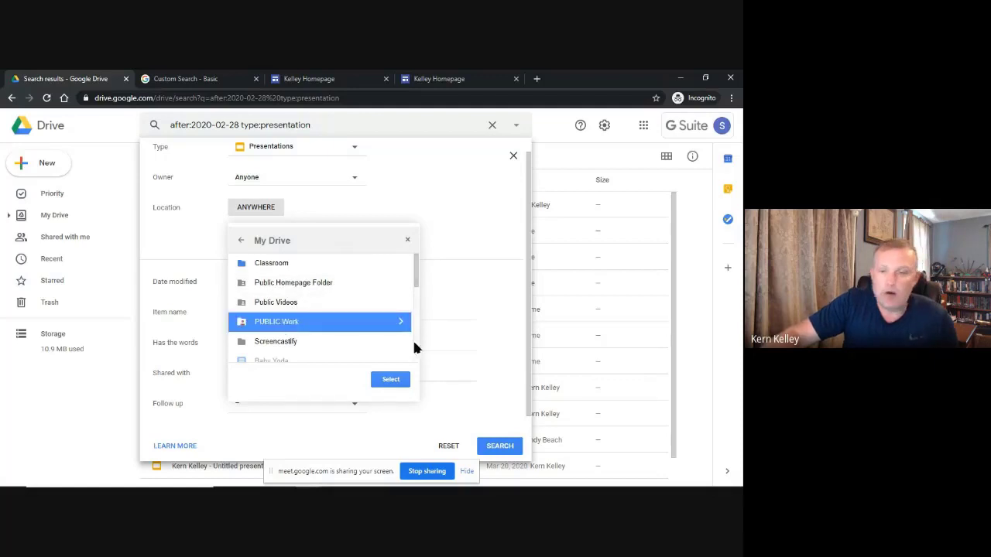
{"action": "left_click", "coordinate": [395, 379]}
{"action": "left_click", "coordinate": [492, 449]}
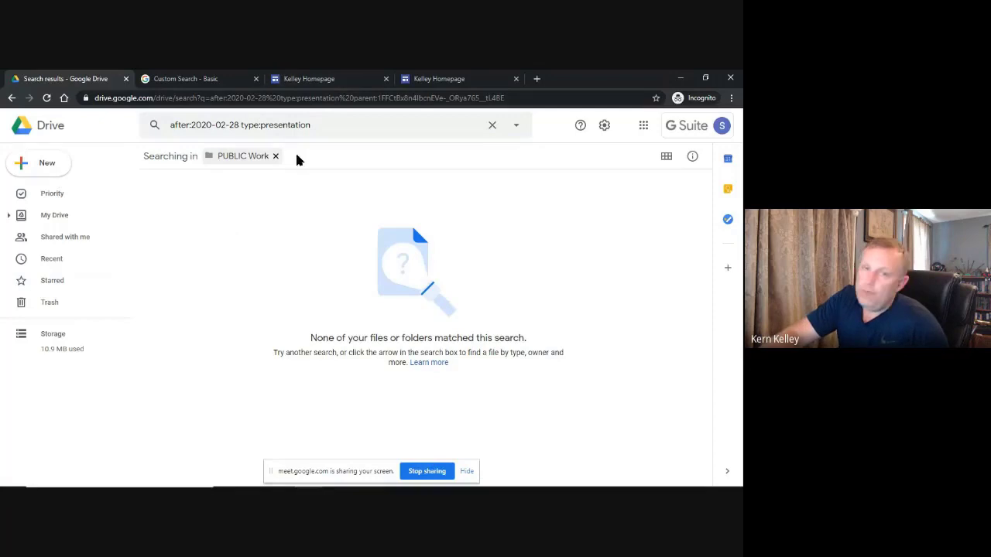
{"action": "left_click", "coordinate": [275, 156]}
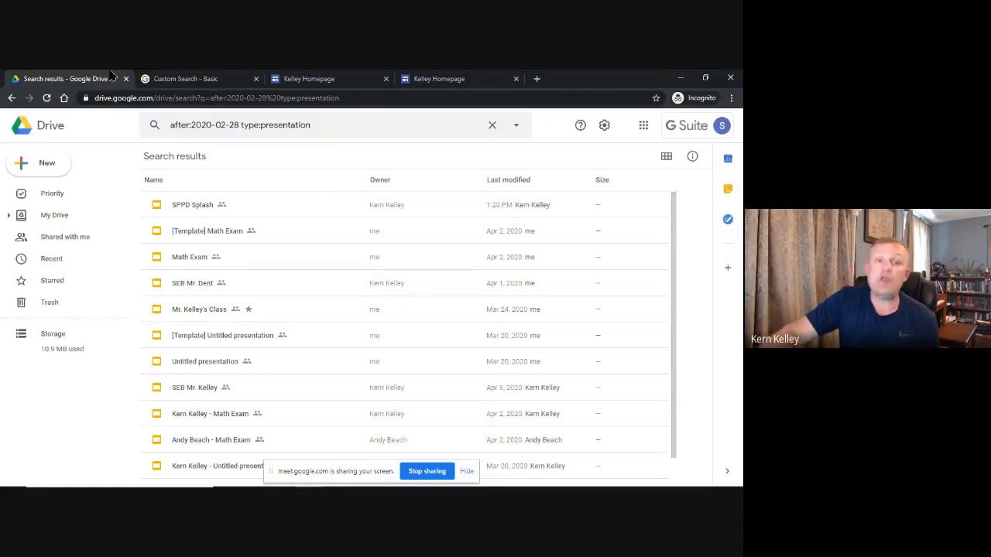
Return to the Google home page, switch to Gmail and dismiss the Google Meet introduction.
{"action": "left_click", "coordinate": [64, 97]}
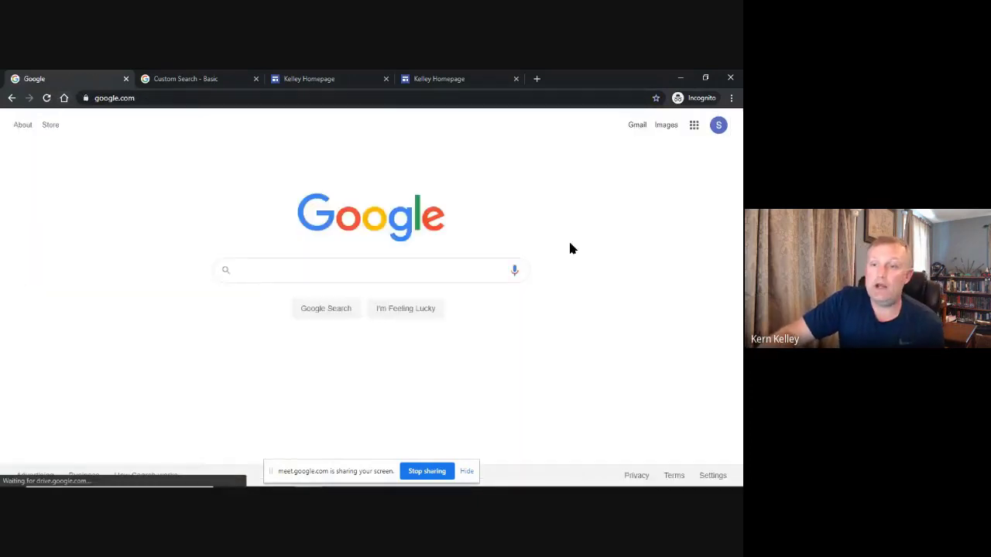
{"action": "left_click", "coordinate": [637, 126]}
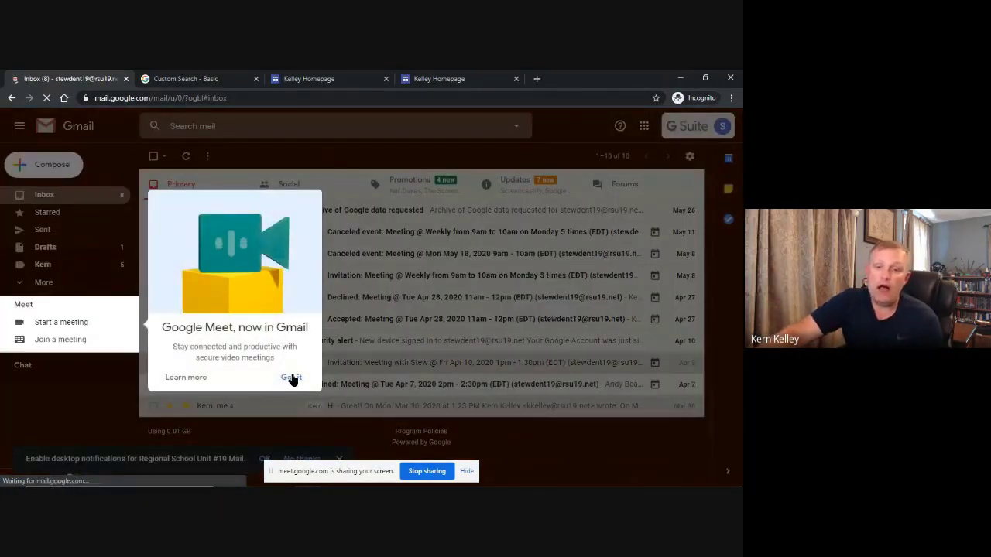
{"action": "left_click", "coordinate": [291, 377]}
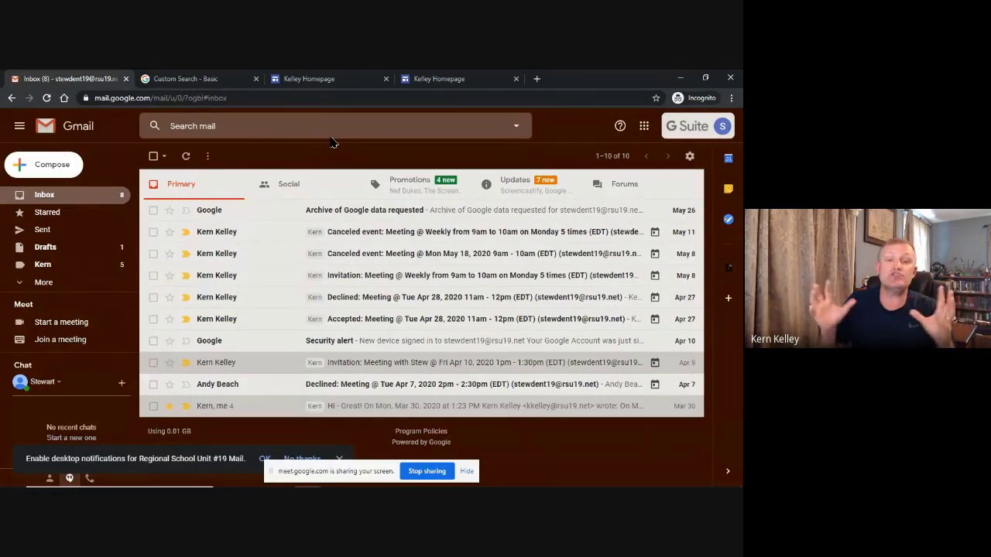
Archive the May 11 canceled weekly meeting conversation, and select all the remaining inbox conversations before clearing the selection.
{"action": "left_click", "coordinate": [153, 232]}
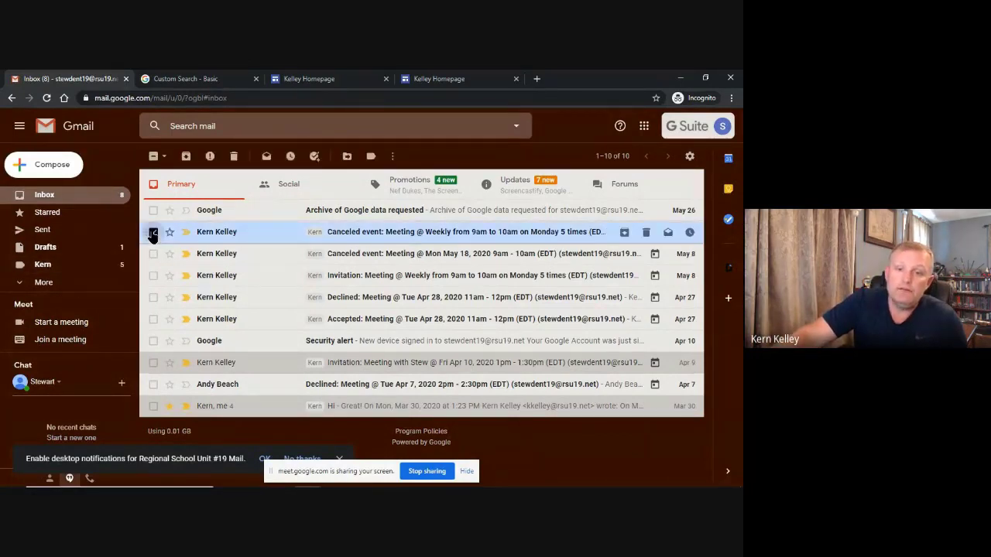
{"action": "left_click", "coordinate": [186, 157]}
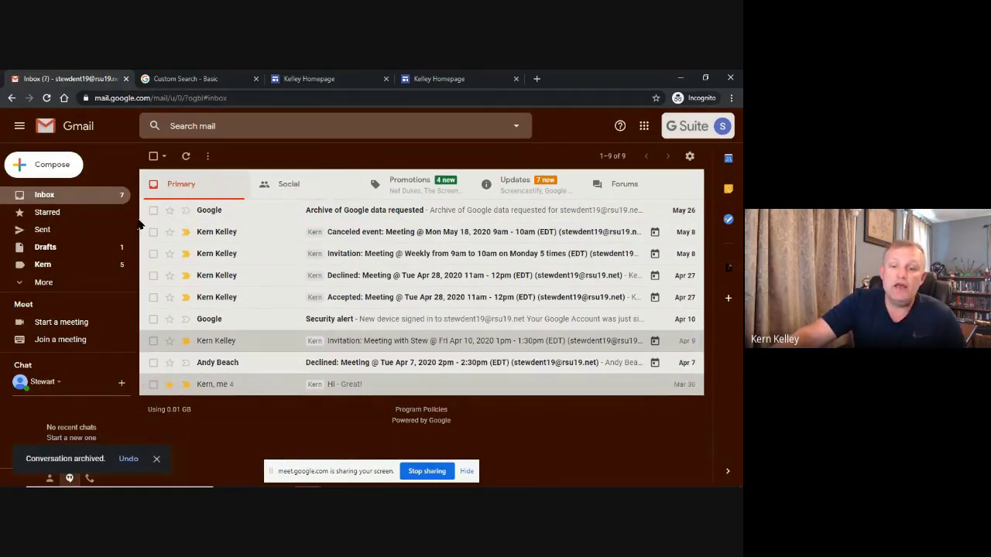
{"action": "left_click", "coordinate": [153, 155]}
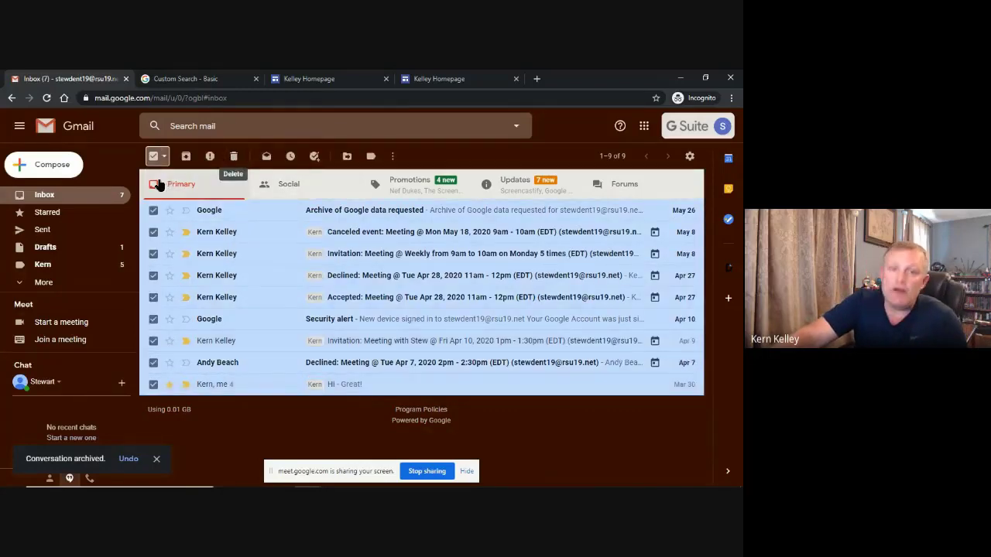
{"action": "left_click", "coordinate": [153, 157]}
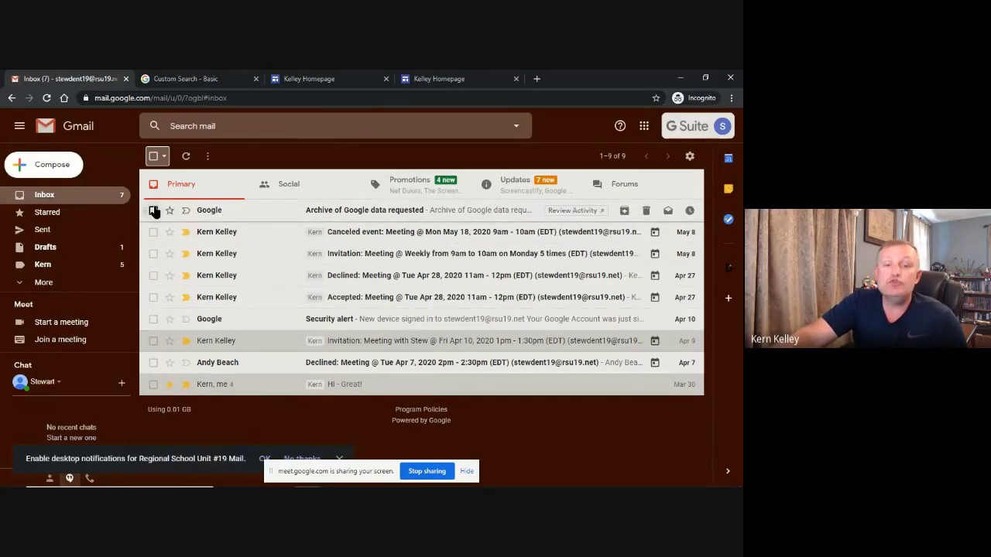
Open Gmail's advanced search, review its word and date criteria, and set the date range to within 1 month.
{"action": "left_click", "coordinate": [229, 125]}
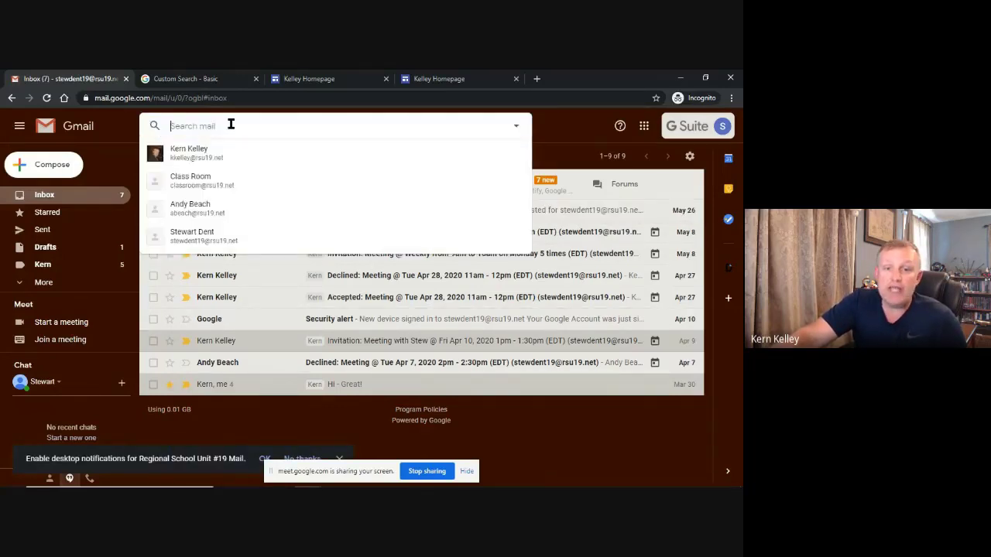
{"action": "left_click", "coordinate": [516, 126]}
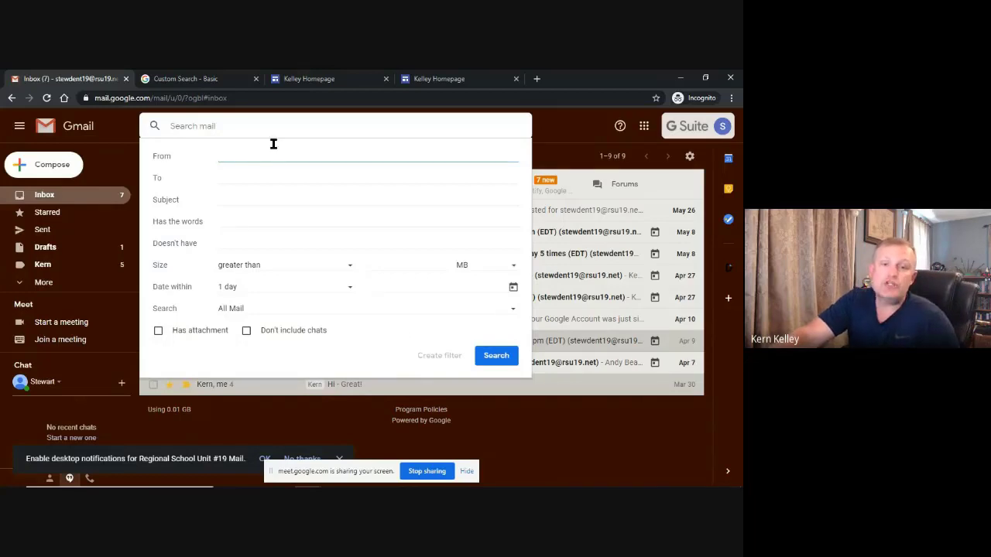
{"action": "left_click", "coordinate": [246, 222]}
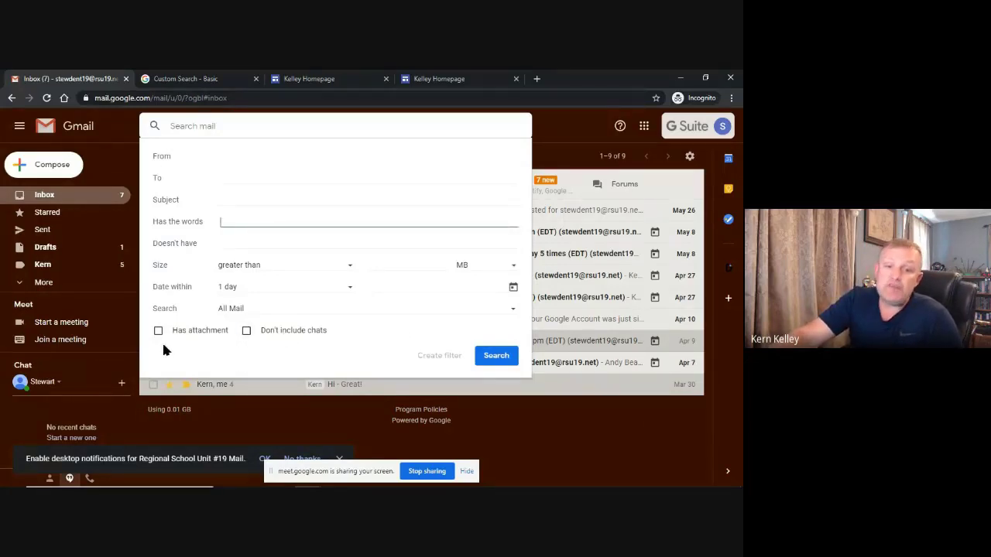
{"action": "left_click", "coordinate": [473, 287]}
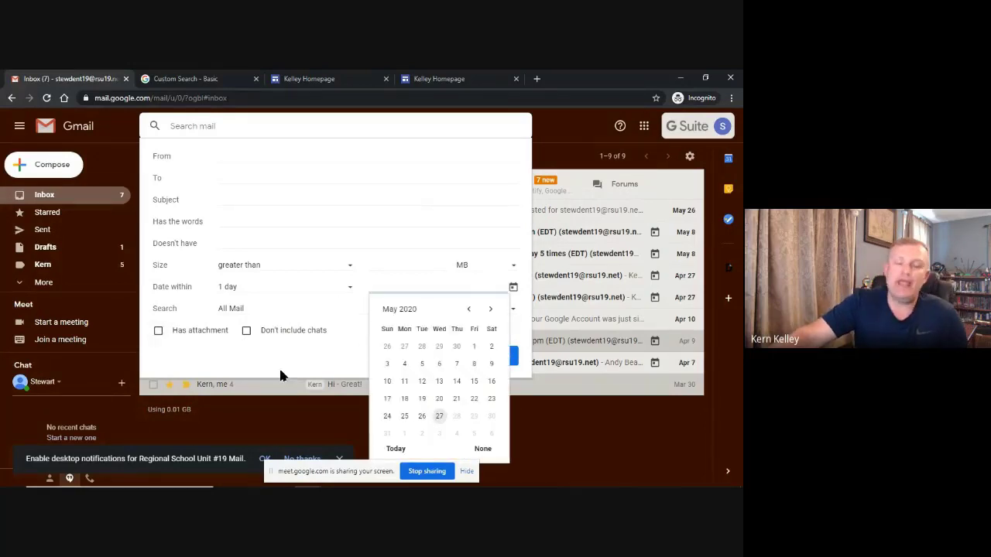
{"action": "left_click", "coordinate": [246, 287]}
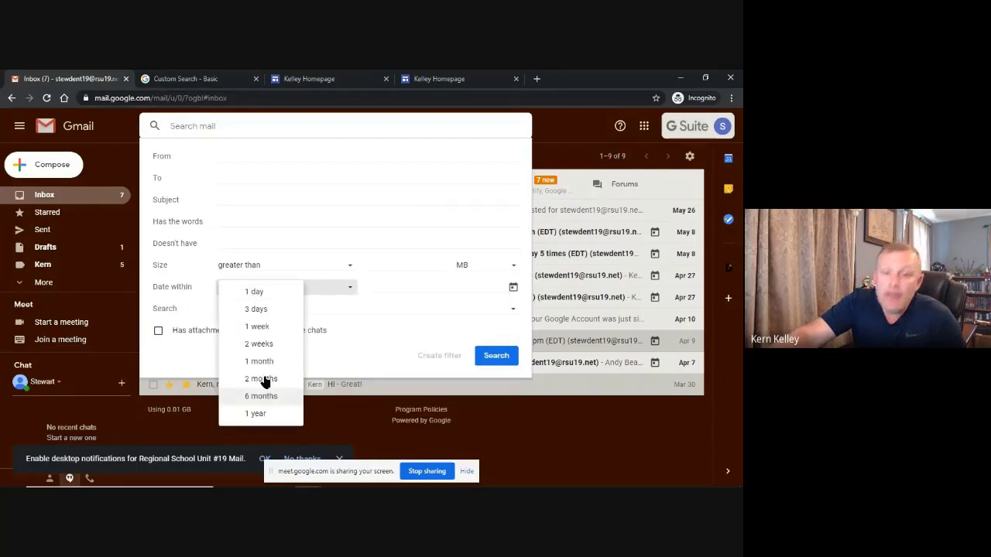
{"action": "left_click", "coordinate": [270, 361]}
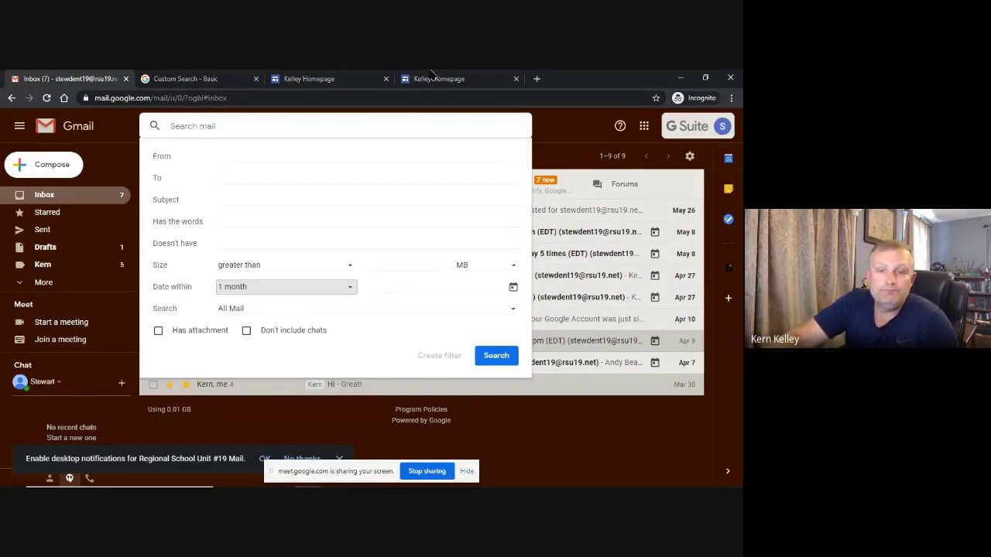
Return to the Google home page, switch to the Google Meet call and open its presenting options.
{"action": "left_click", "coordinate": [64, 98]}
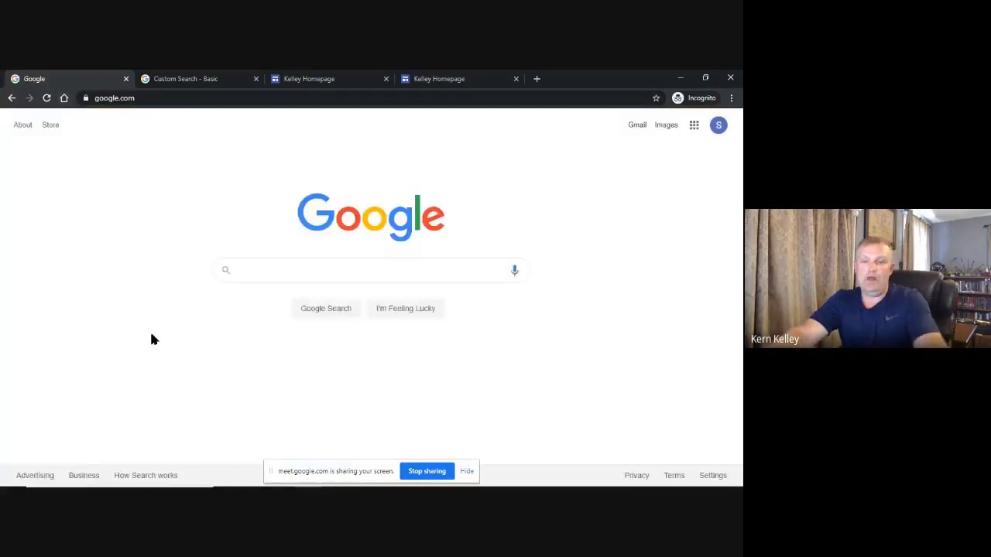
{"action": "key", "text": "alt+Tab"}
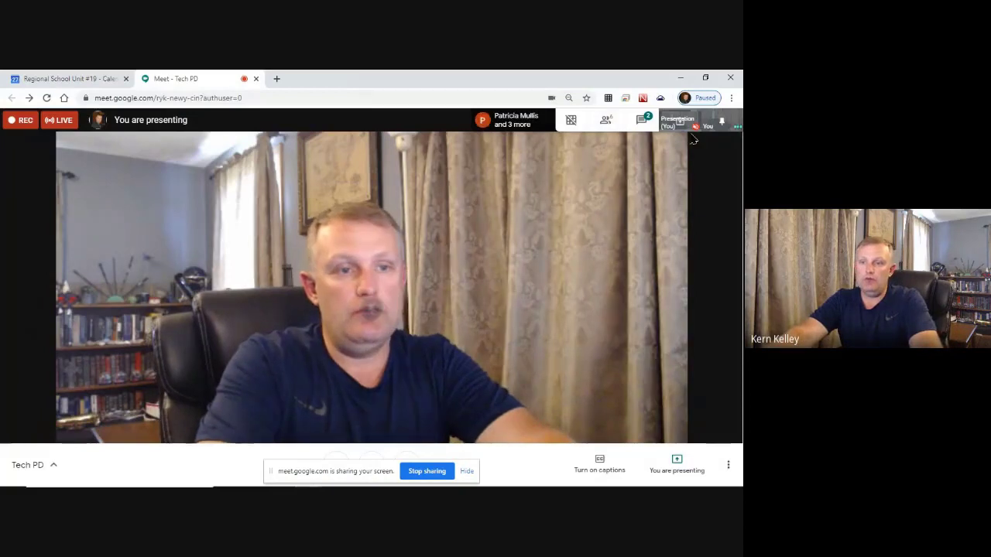
{"action": "left_click", "coordinate": [688, 467]}
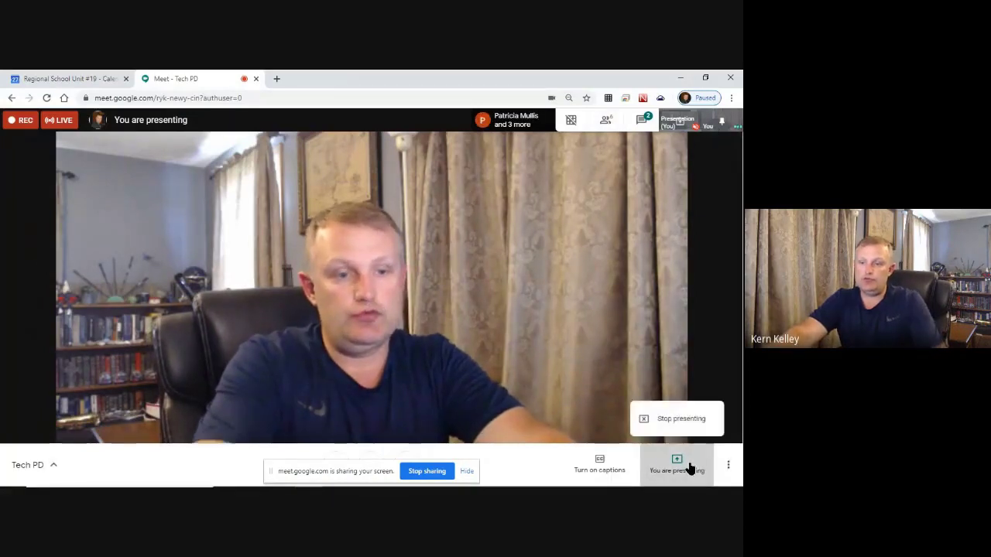